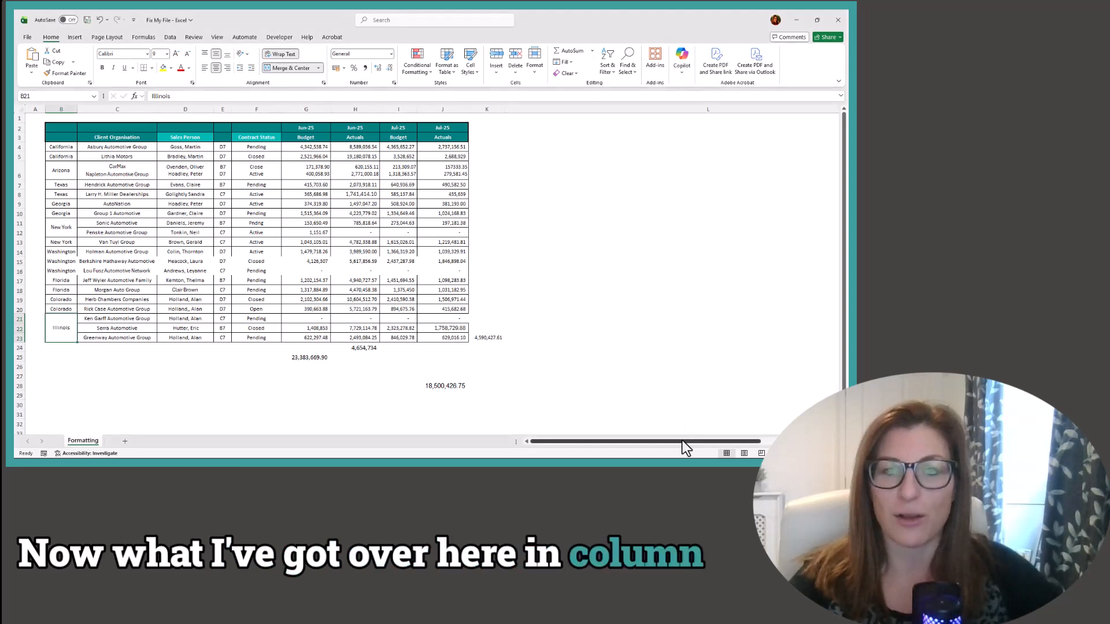
Narrow the wide empty column L so the notes in column M sit beside the data table.
drag(682, 441, 742, 260)
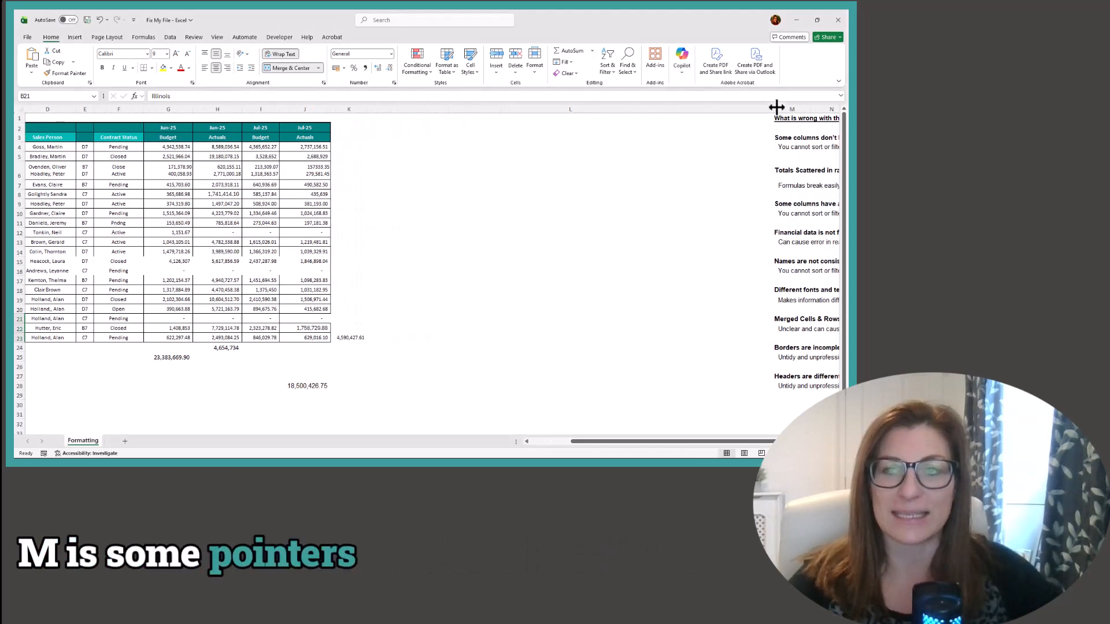
drag(776, 107, 391, 124)
drag(591, 442, 507, 443)
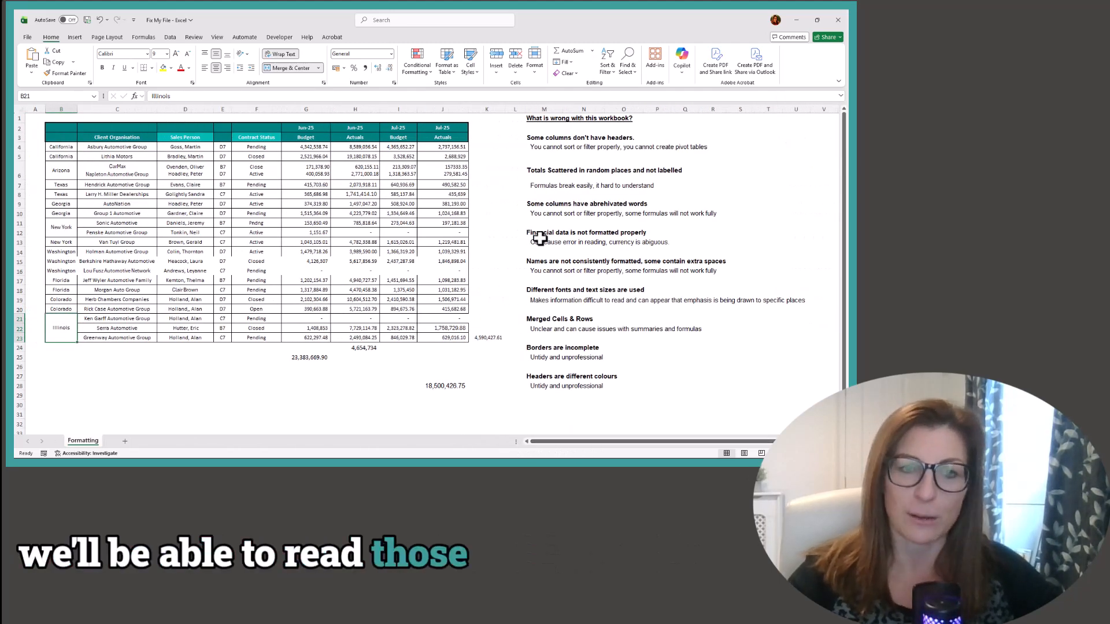
click(530, 138)
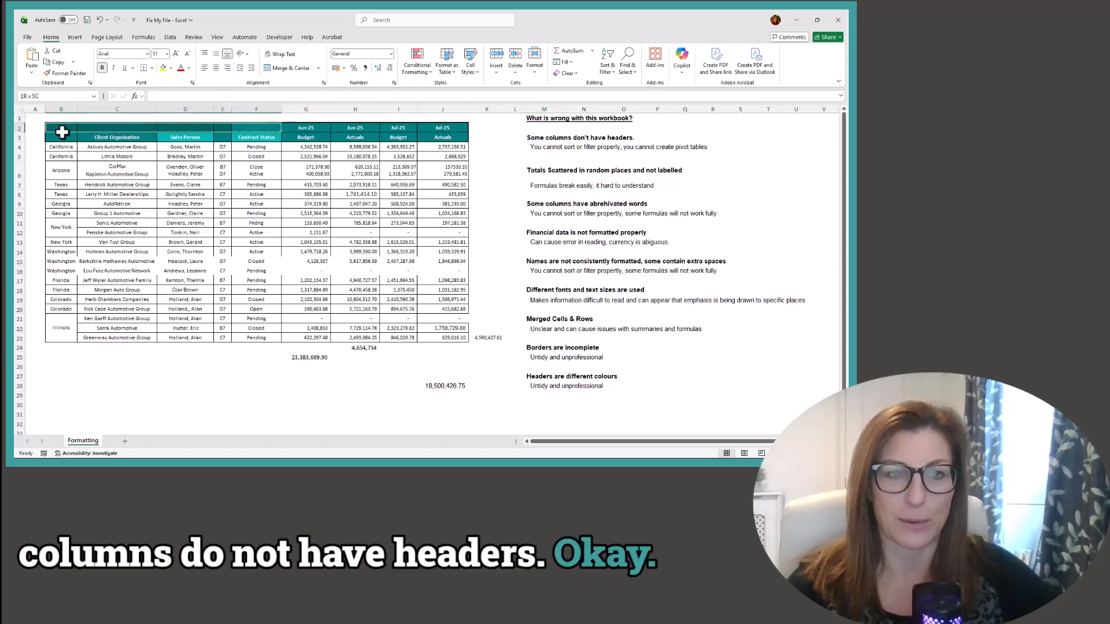
click(129, 177)
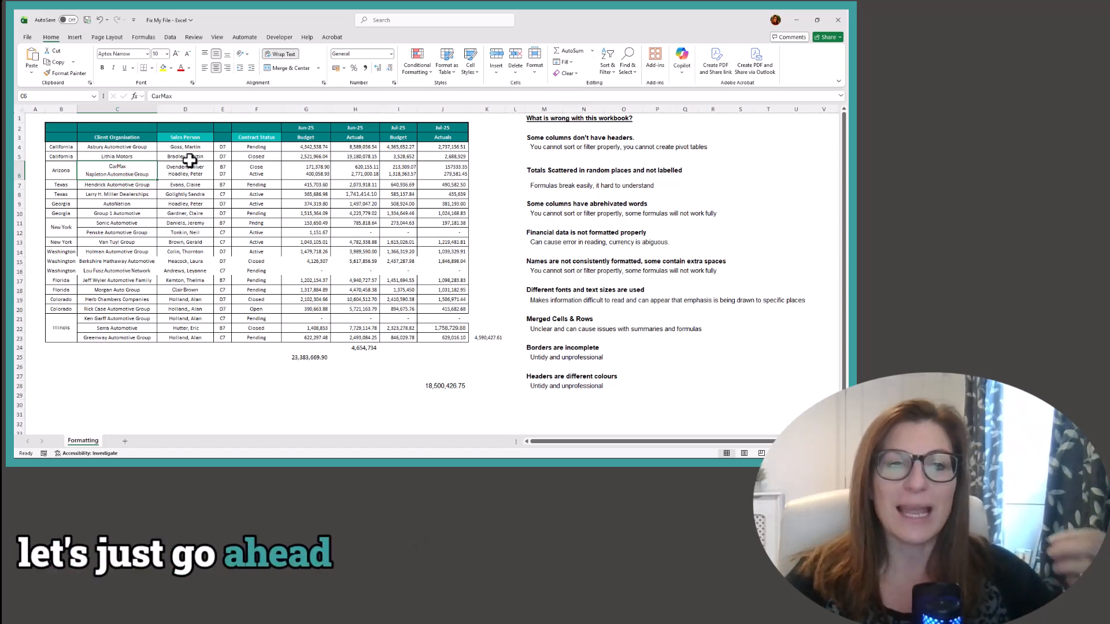
Enter "Location" as the header of the states column in cell B3.
click(61, 138)
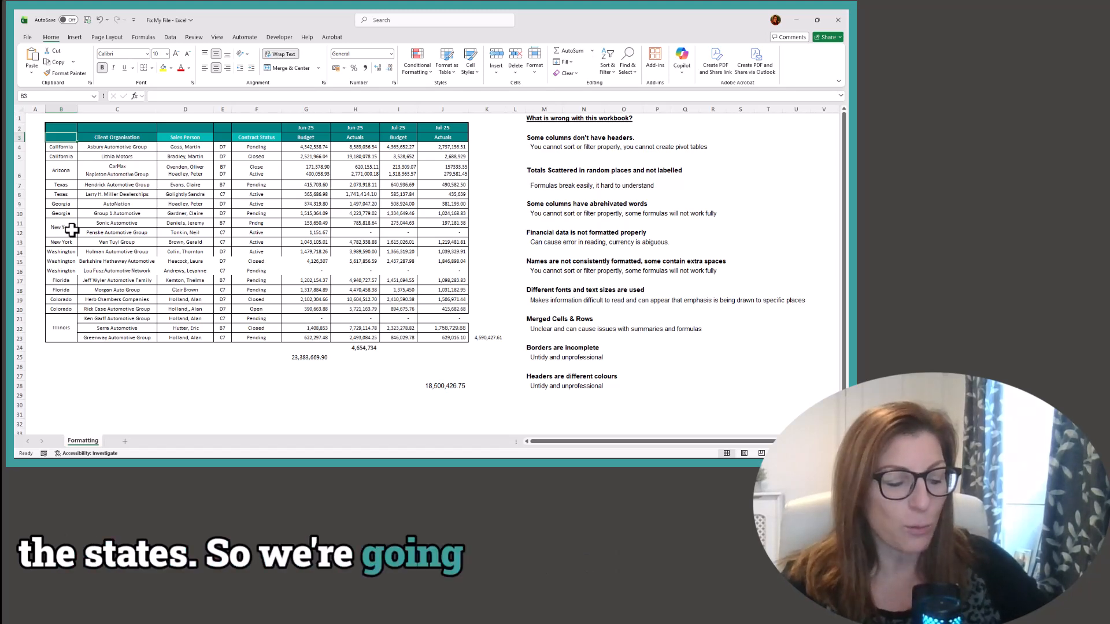
text(Locati)
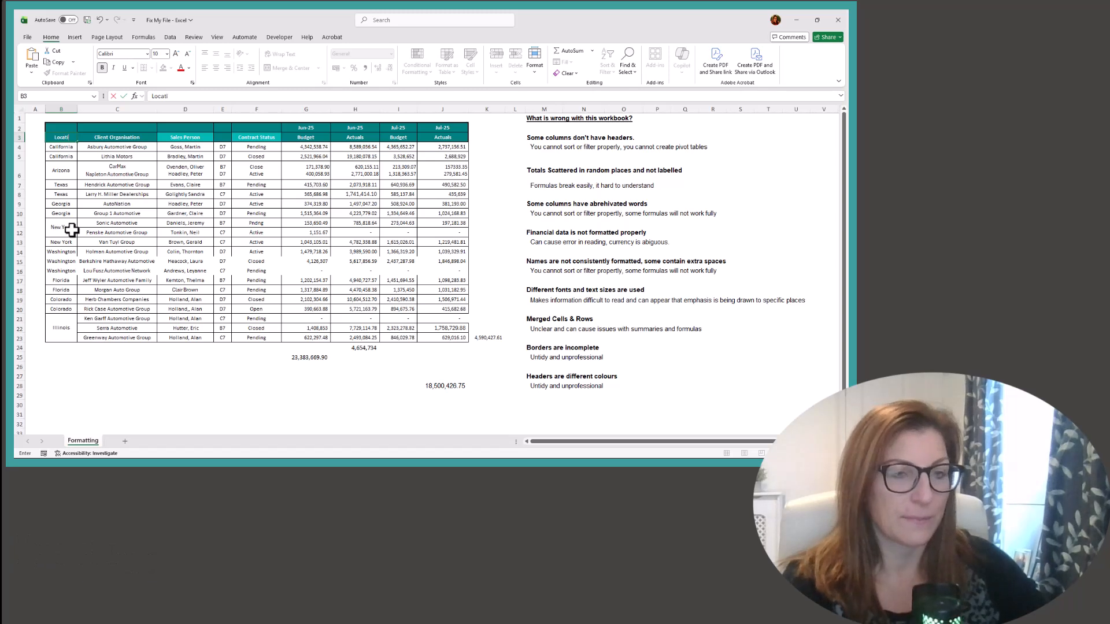
text(on)
key(ctrl+Return)
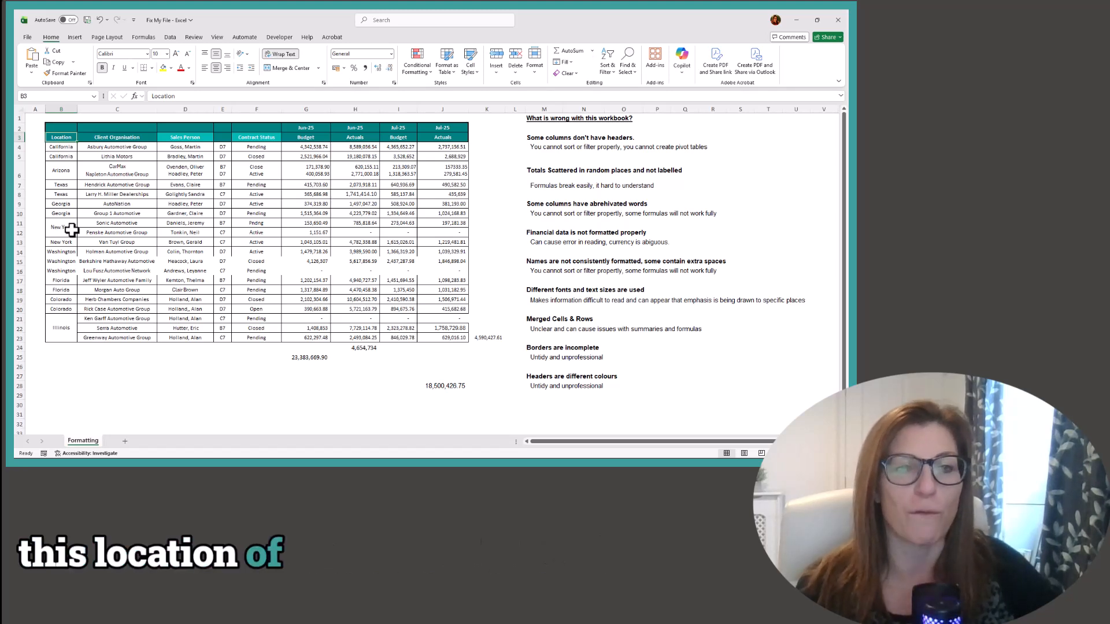
Change the header in B3 to "Client Location" and fit the height of row 3 to the text.
click(94, 109)
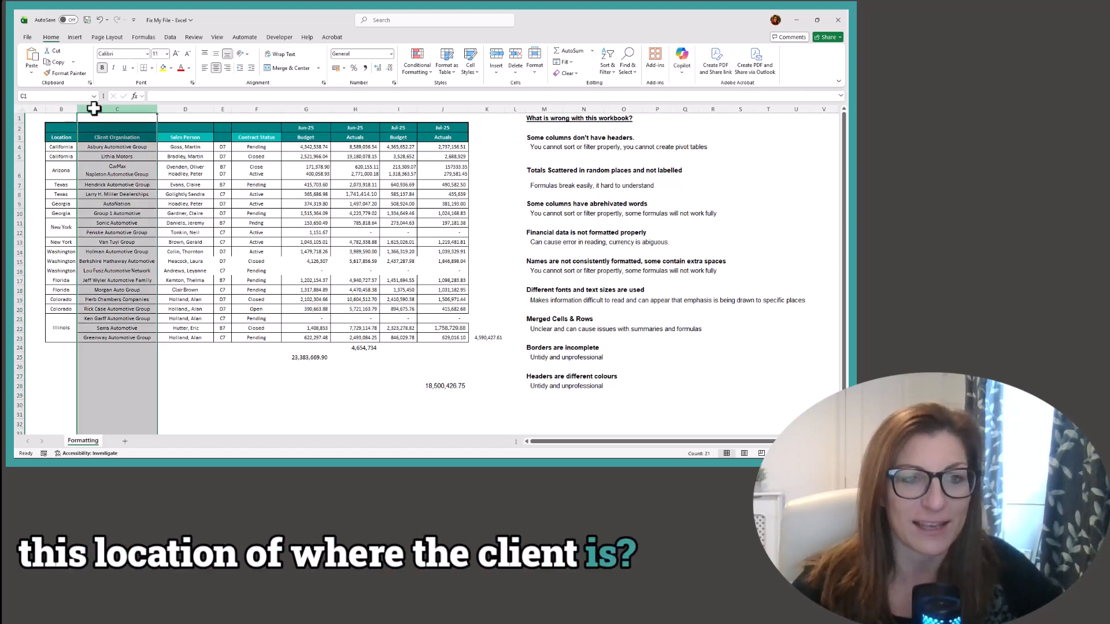
click(60, 149)
click(64, 137)
click(152, 96)
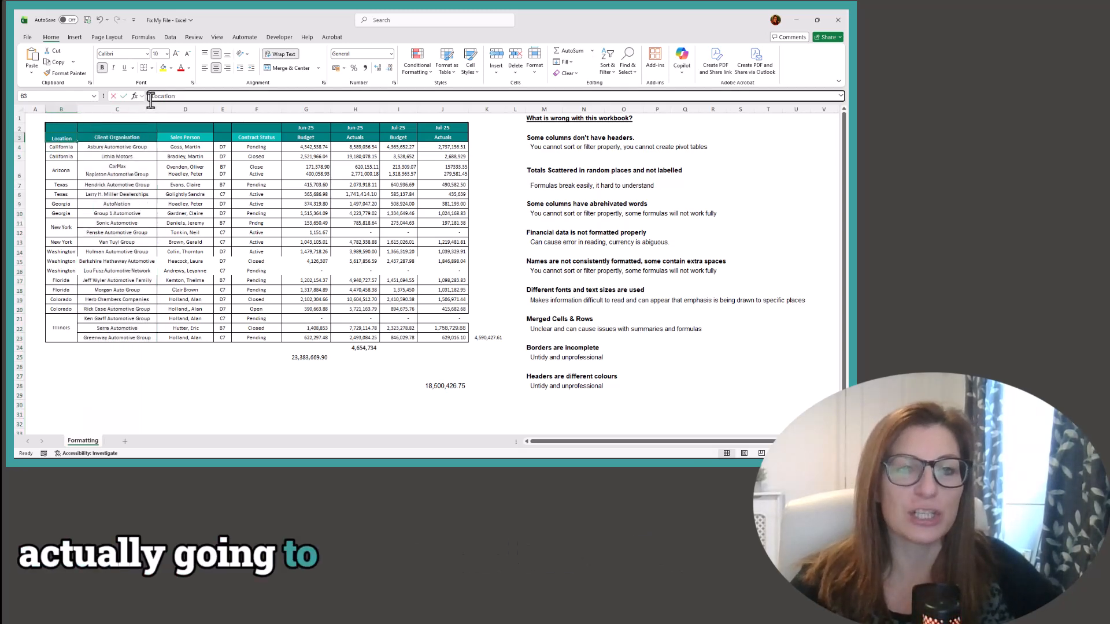
text(#)
key(BackSpace)
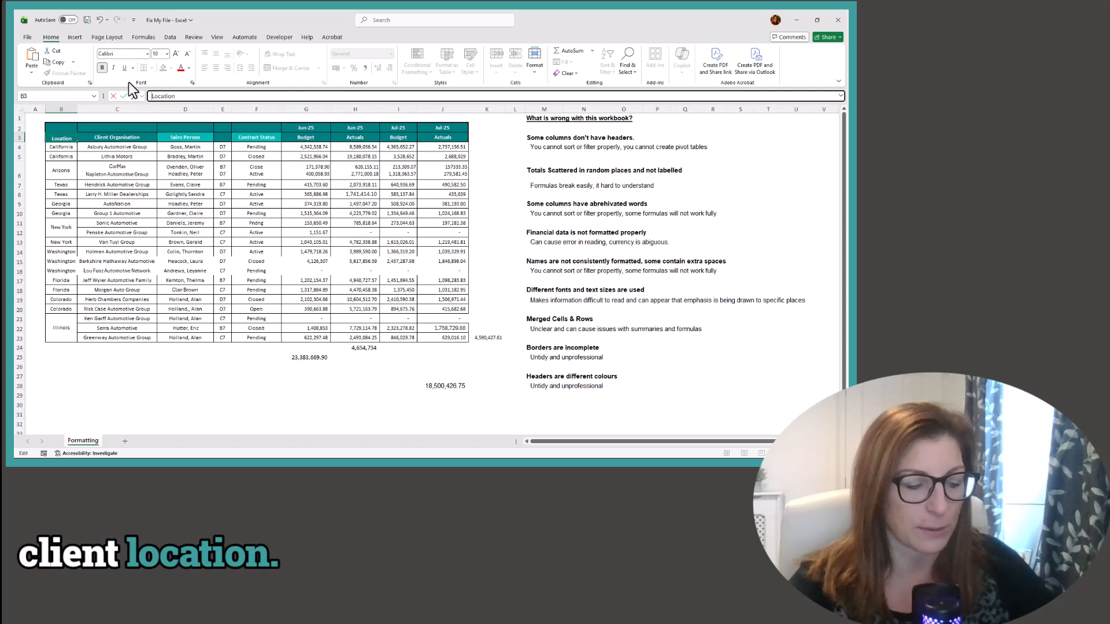
text(Client)
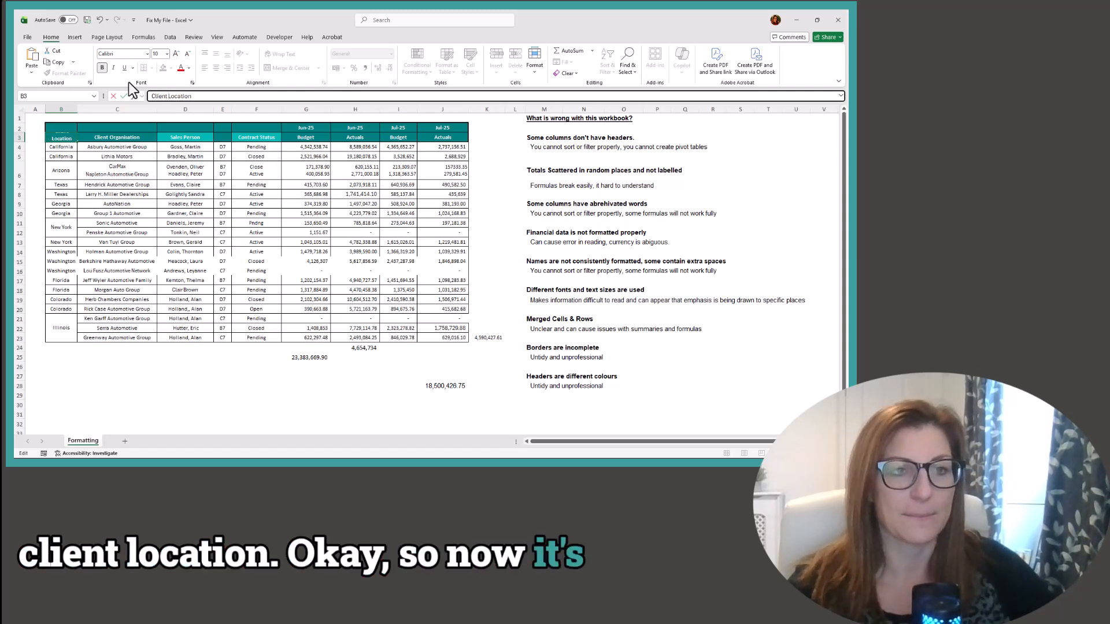
key(Return)
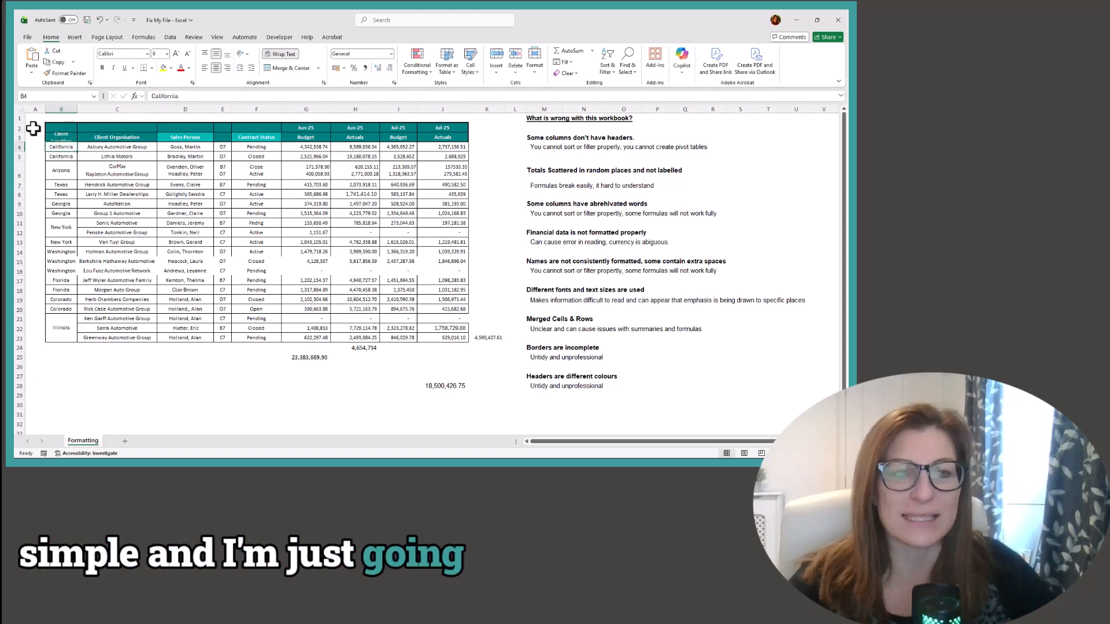
double_click(17, 141)
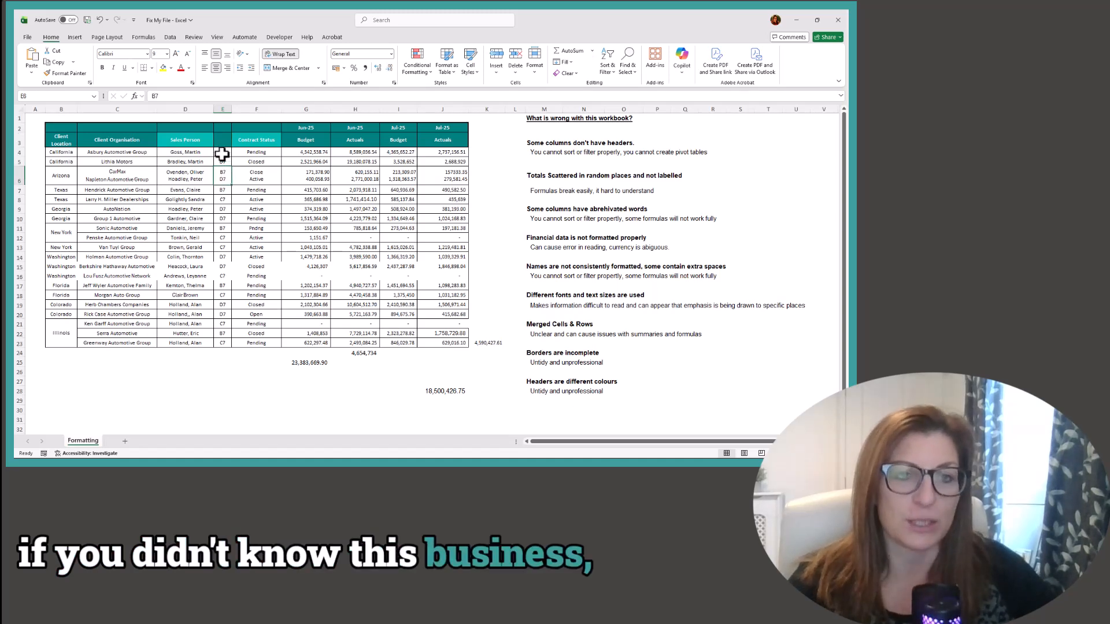
Enter "Employees Grade" as the header in E3 and widen column E to fit it on two lines.
click(222, 108)
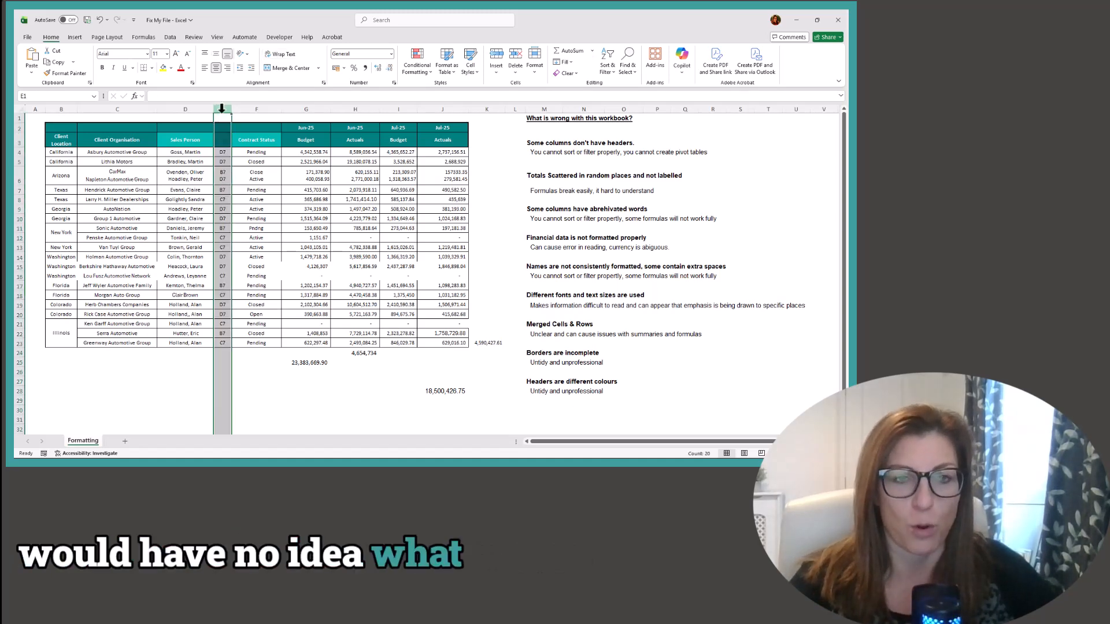
click(220, 140)
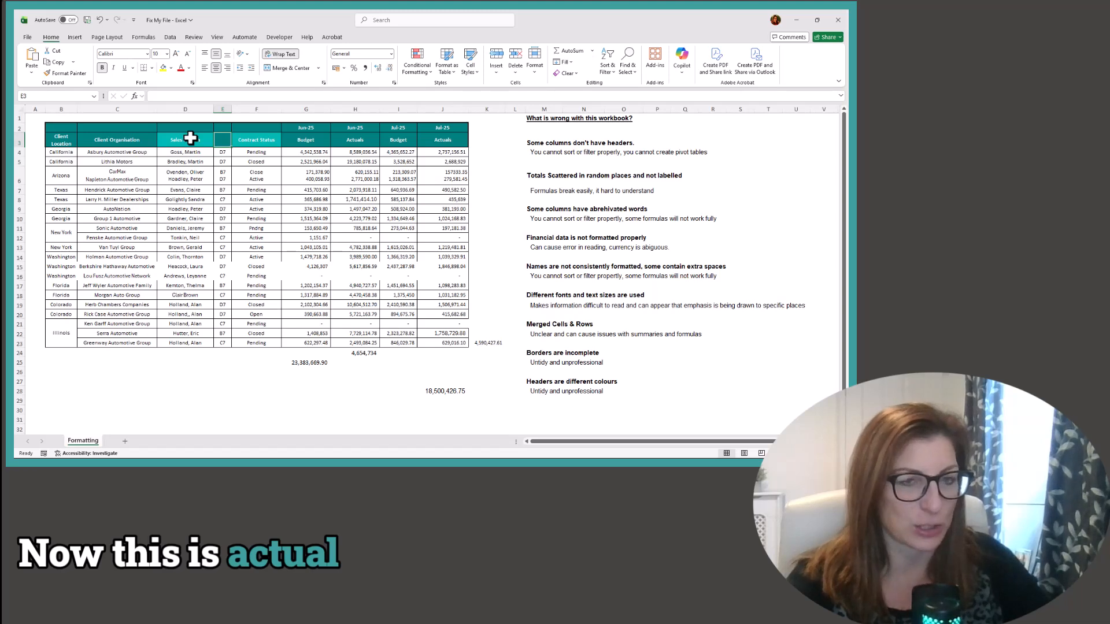
text(Employees)
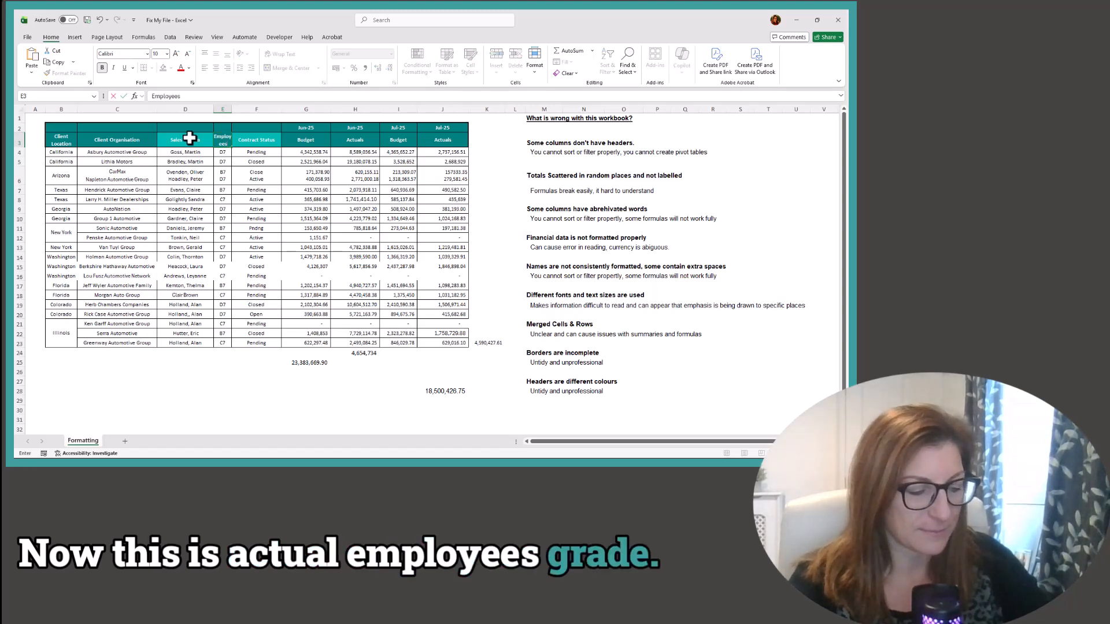
text( rade)
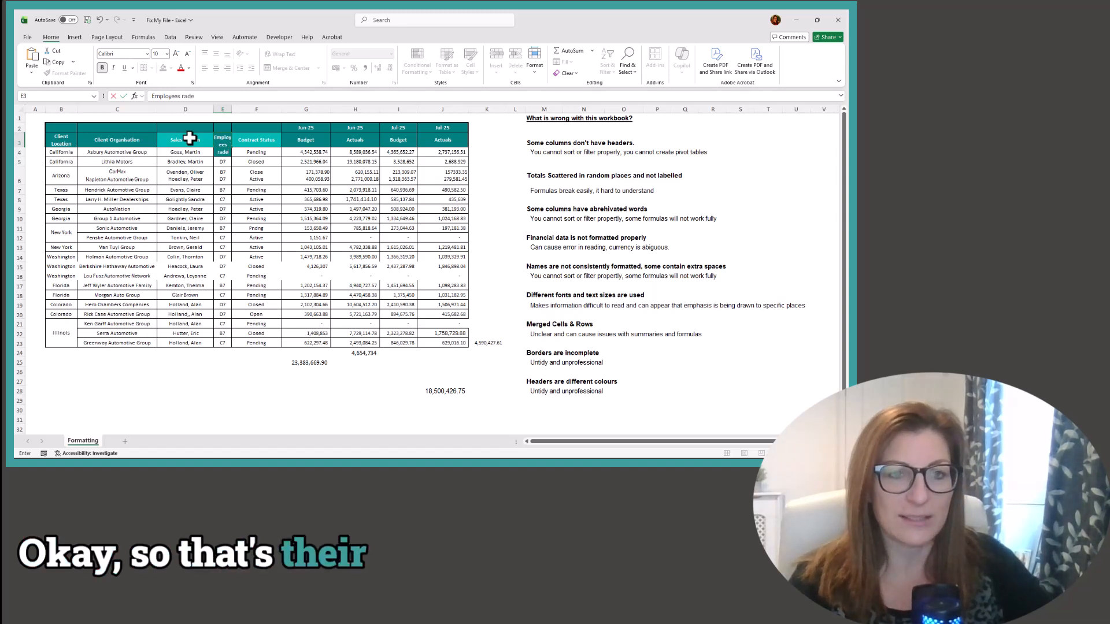
key(BackSpace)
key(BackSpace)
key(BackSpace)
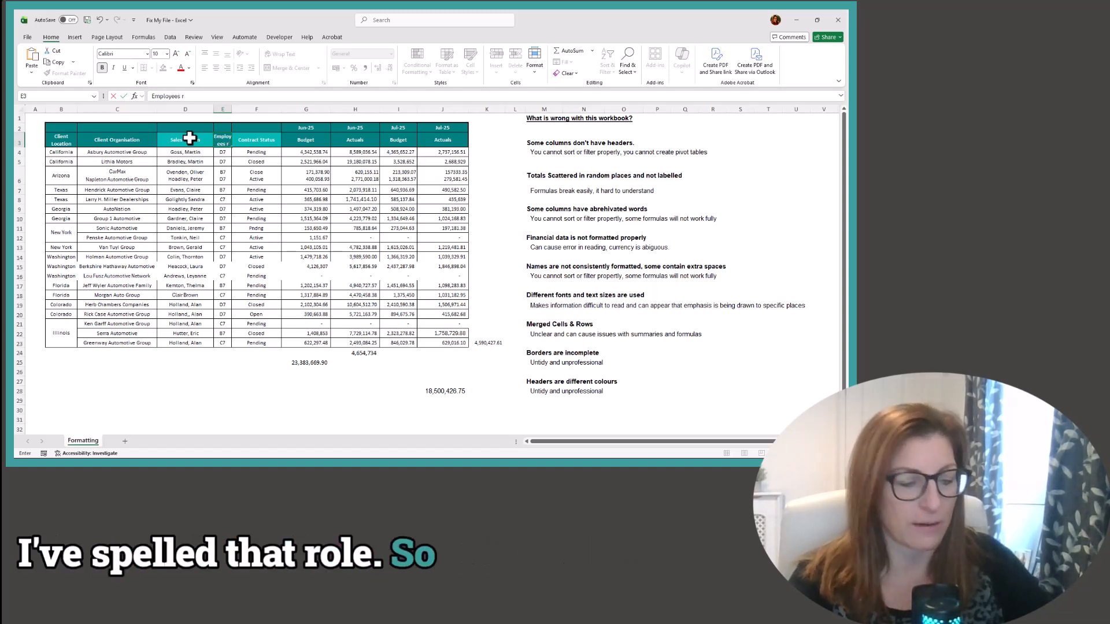
key(BackSpace)
text(Grade)
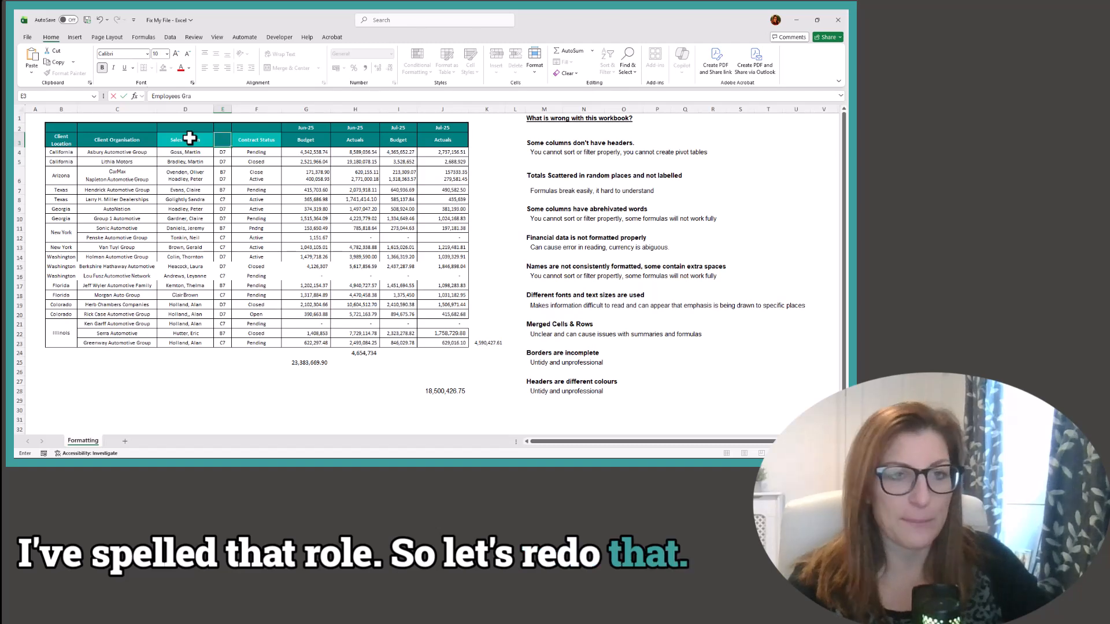
key(Return)
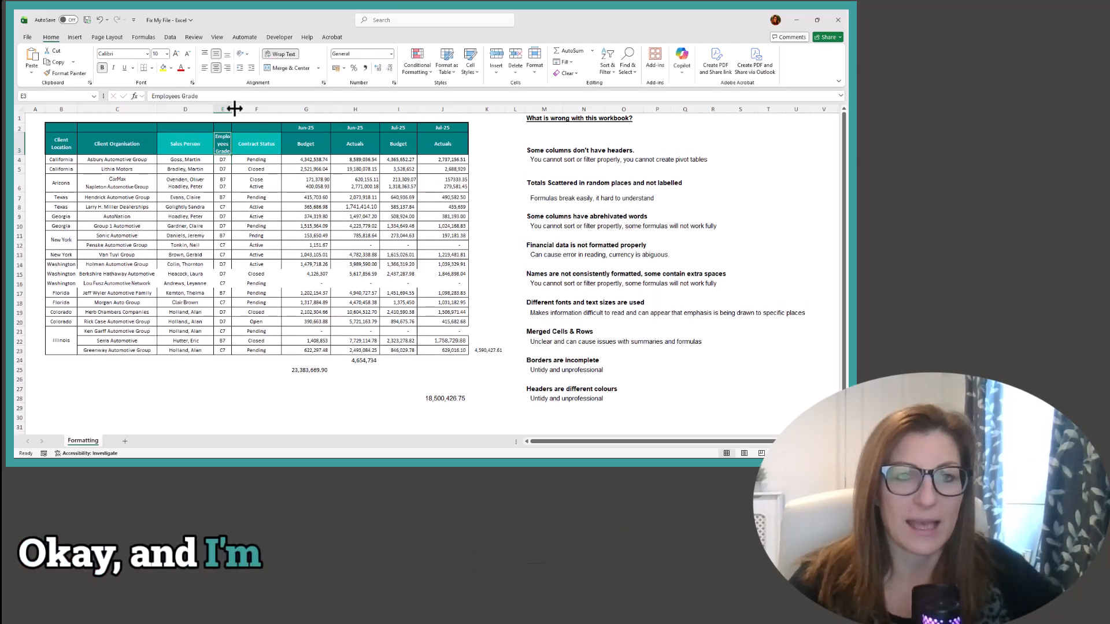
drag(232, 110, 251, 109)
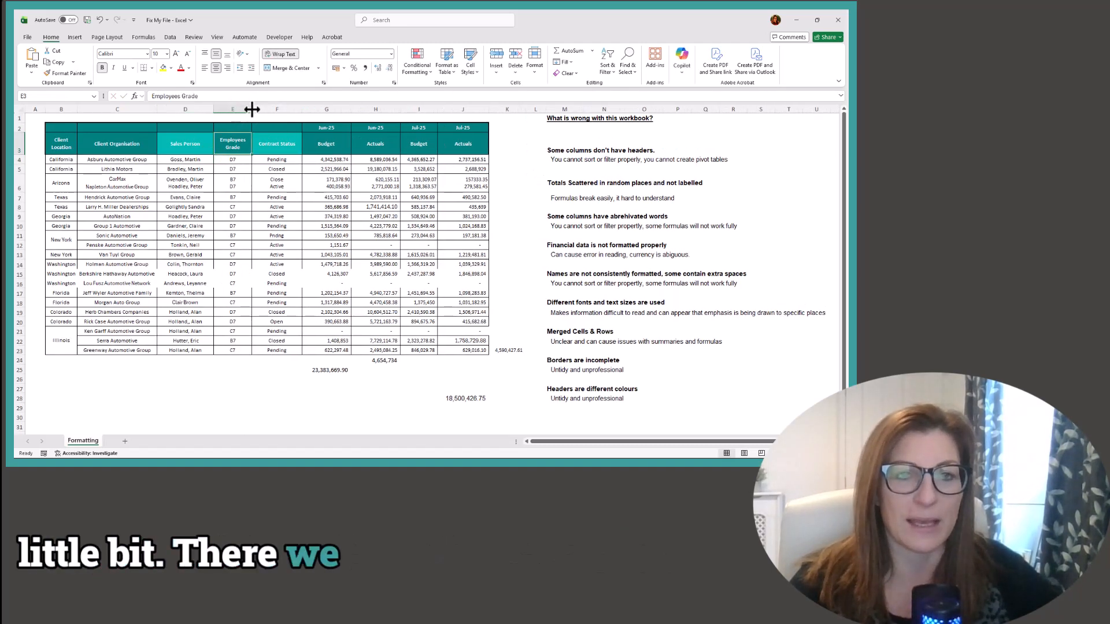
Examine the month row and the Budget and Actuals headers in columns G to J for duplicates and blank header cells.
click(268, 148)
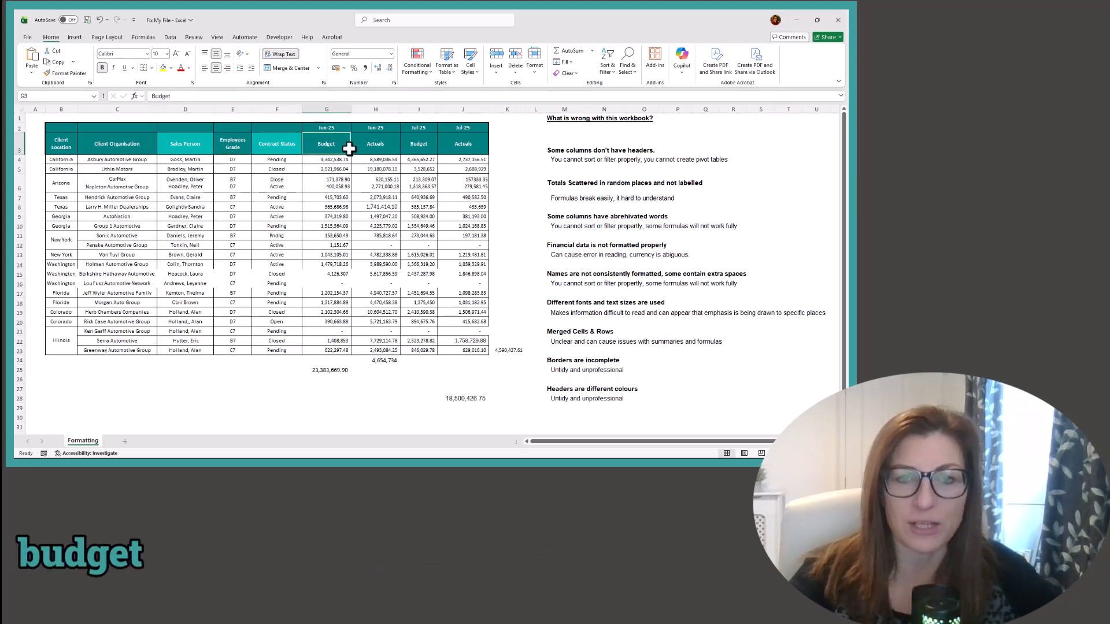
click(370, 145)
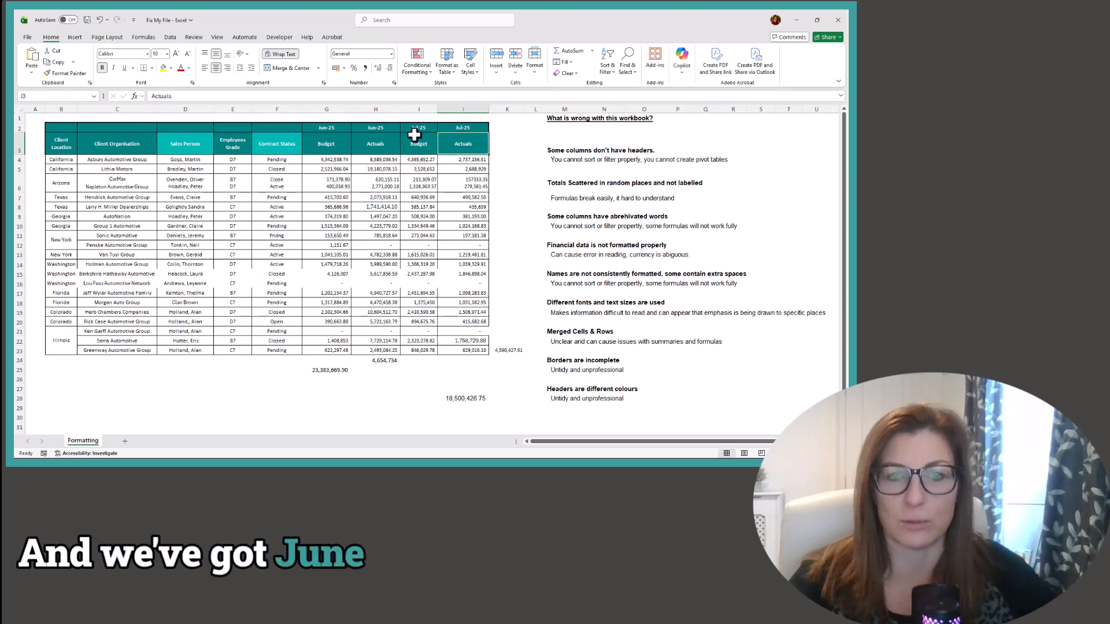
click(335, 127)
click(412, 125)
click(449, 134)
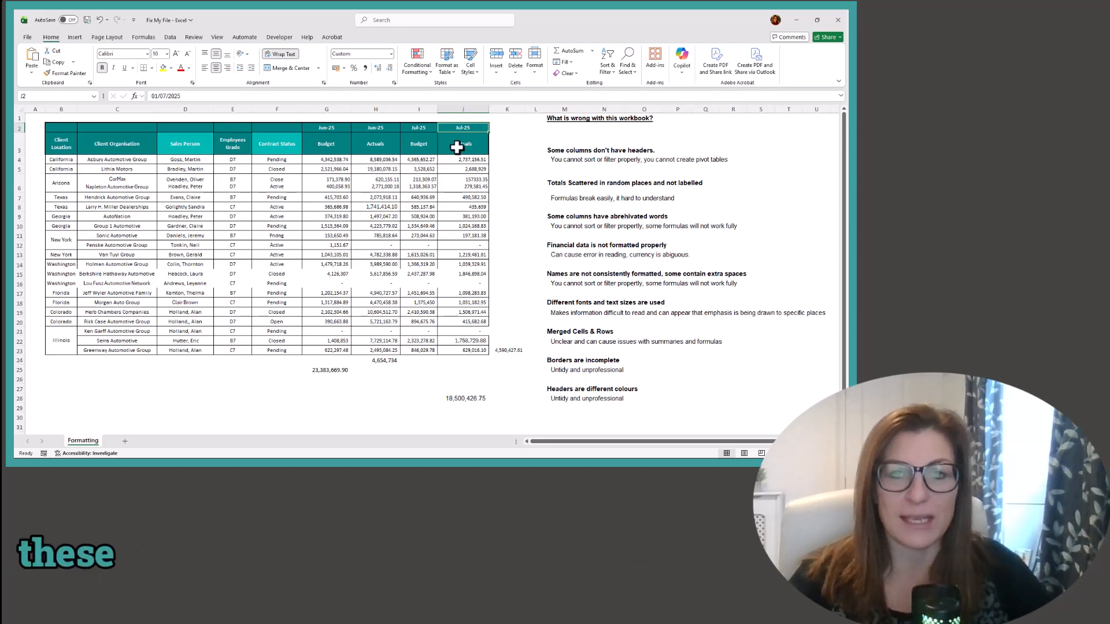
drag(457, 148, 59, 346)
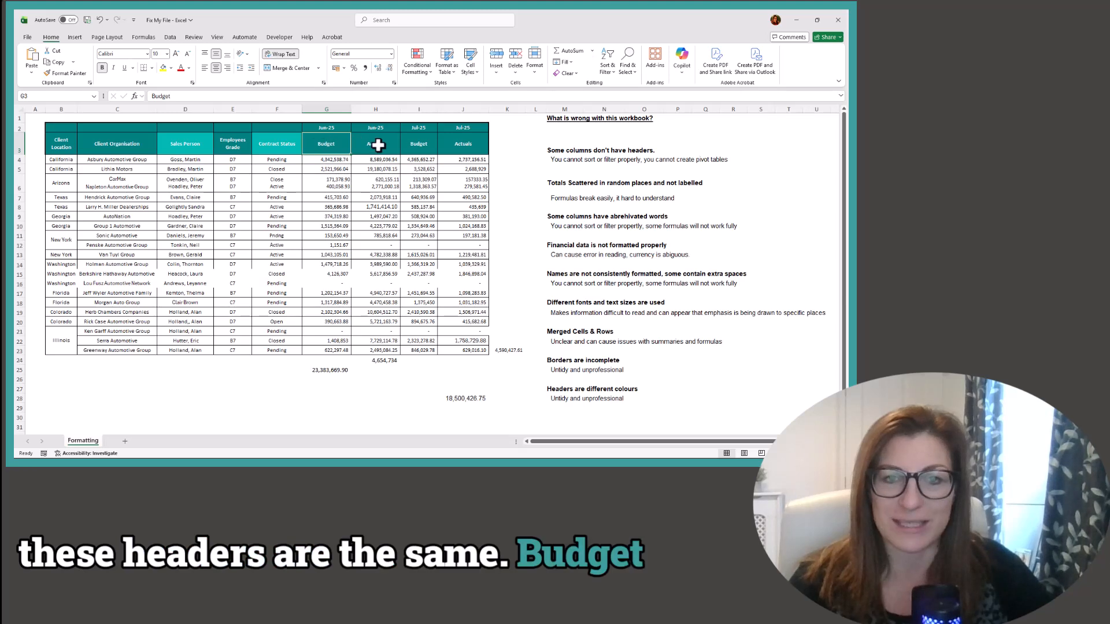
click(408, 142)
click(378, 141)
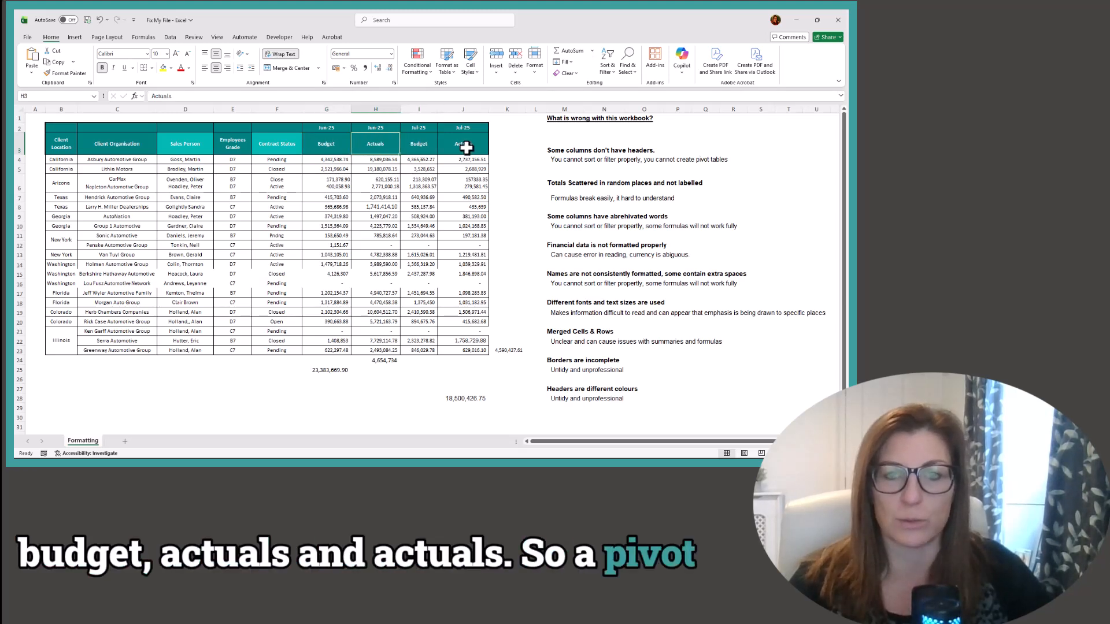
click(465, 148)
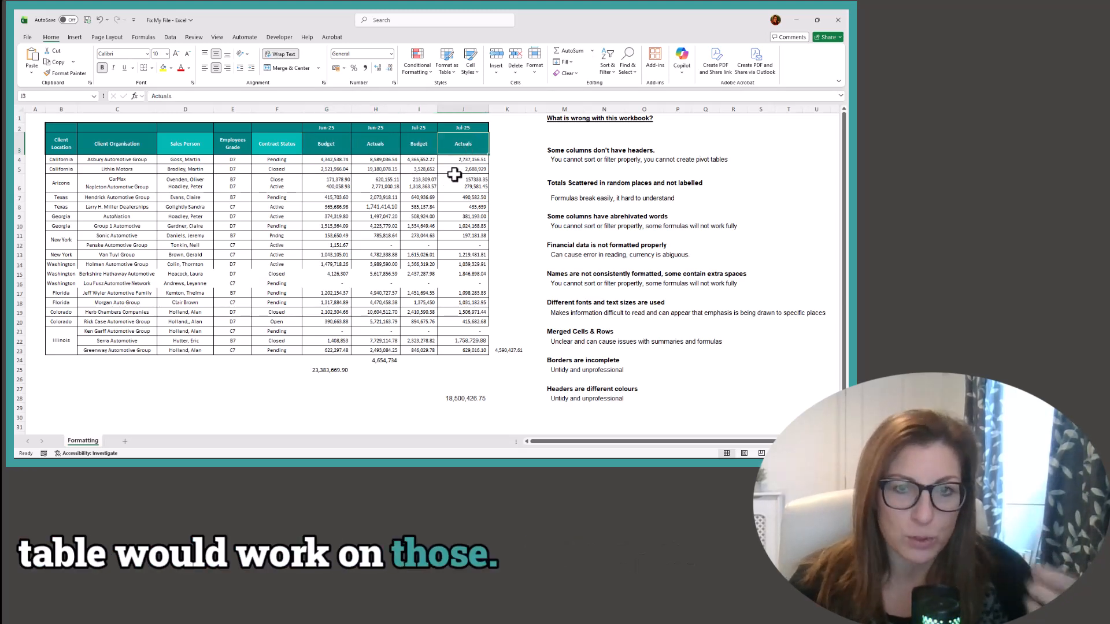
drag(461, 126, 329, 132)
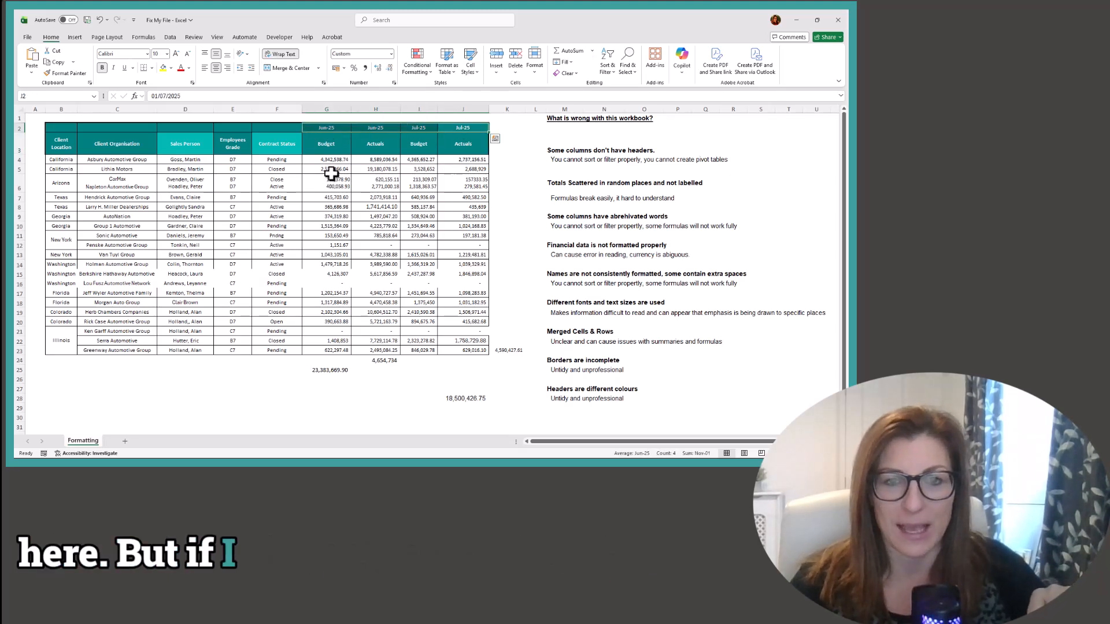
drag(463, 126, 55, 342)
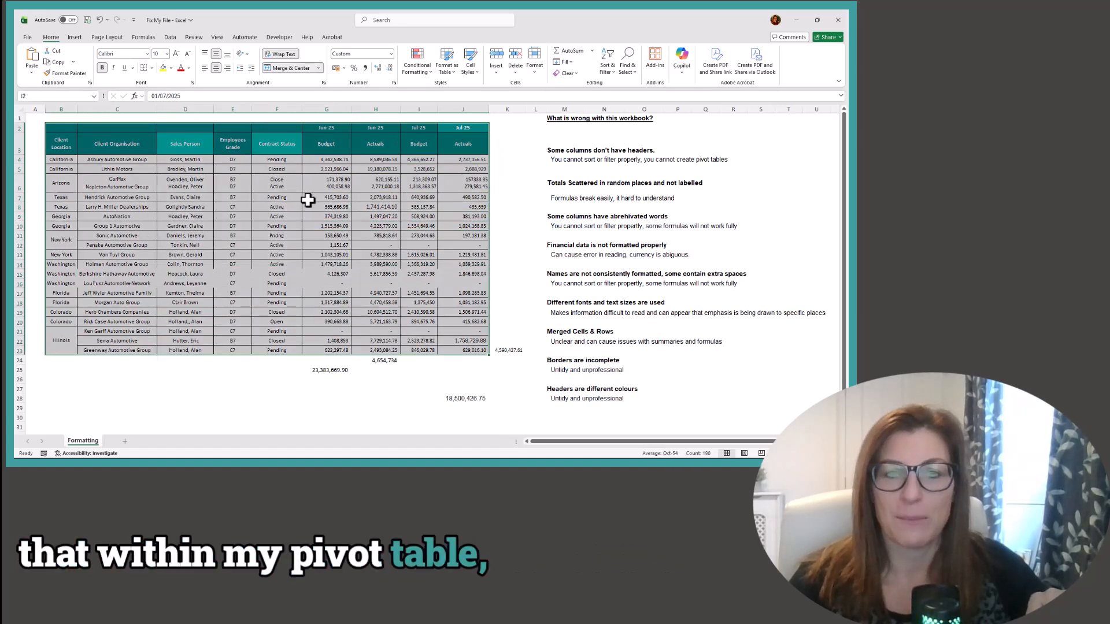
drag(293, 130, 55, 134)
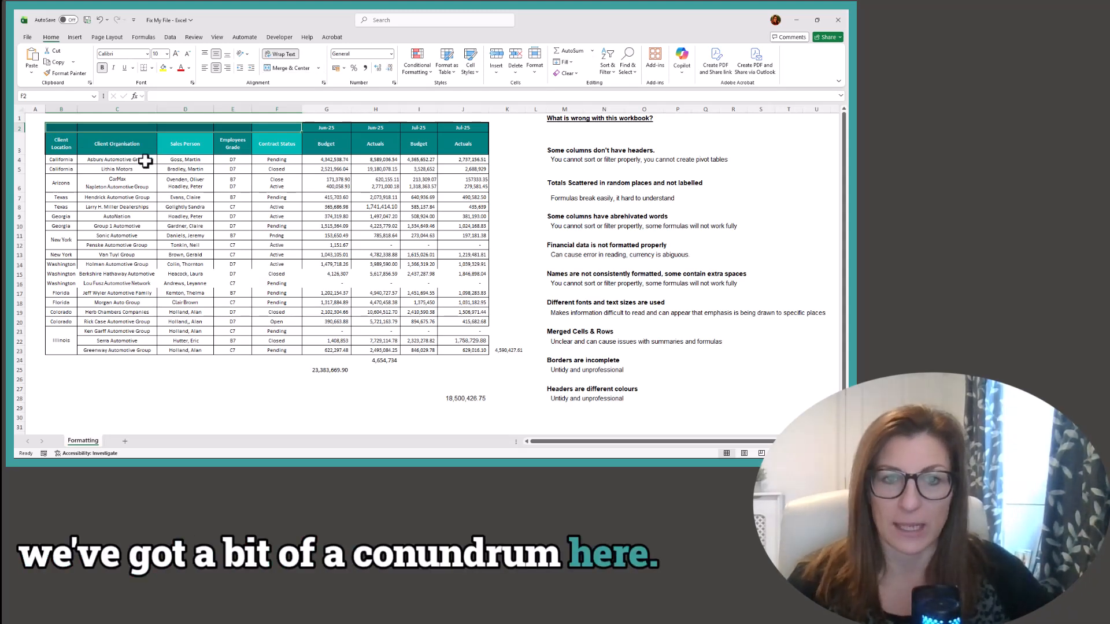
Change the Budget header in G3 to "Jun-25 Budget".
click(338, 150)
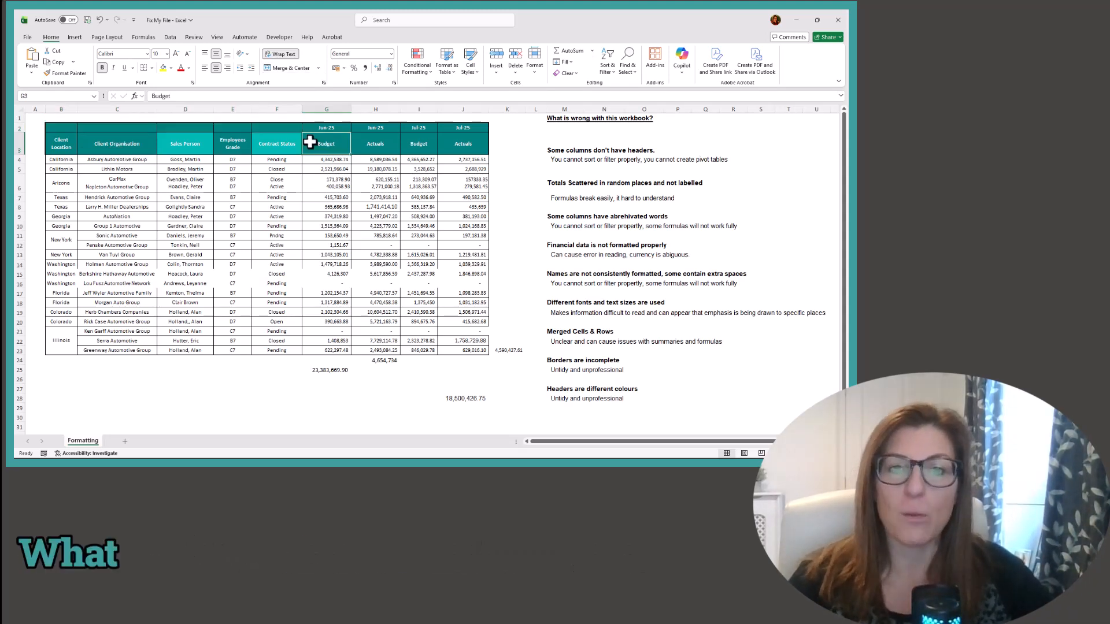
click(157, 96)
text(Jun-)
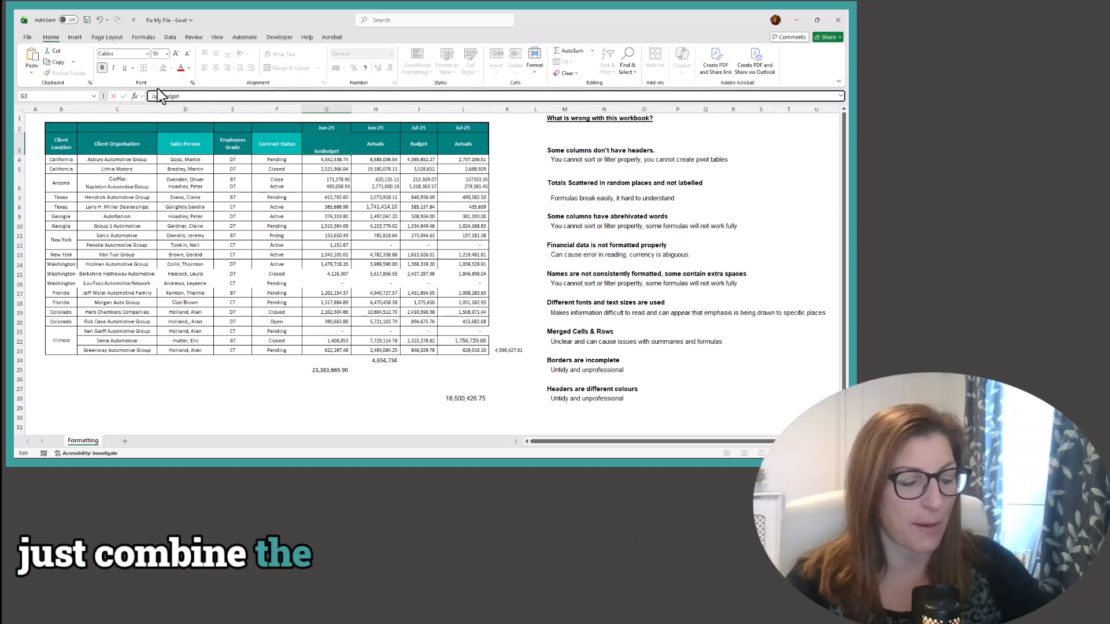
text(25)
key(ctrl+Return)
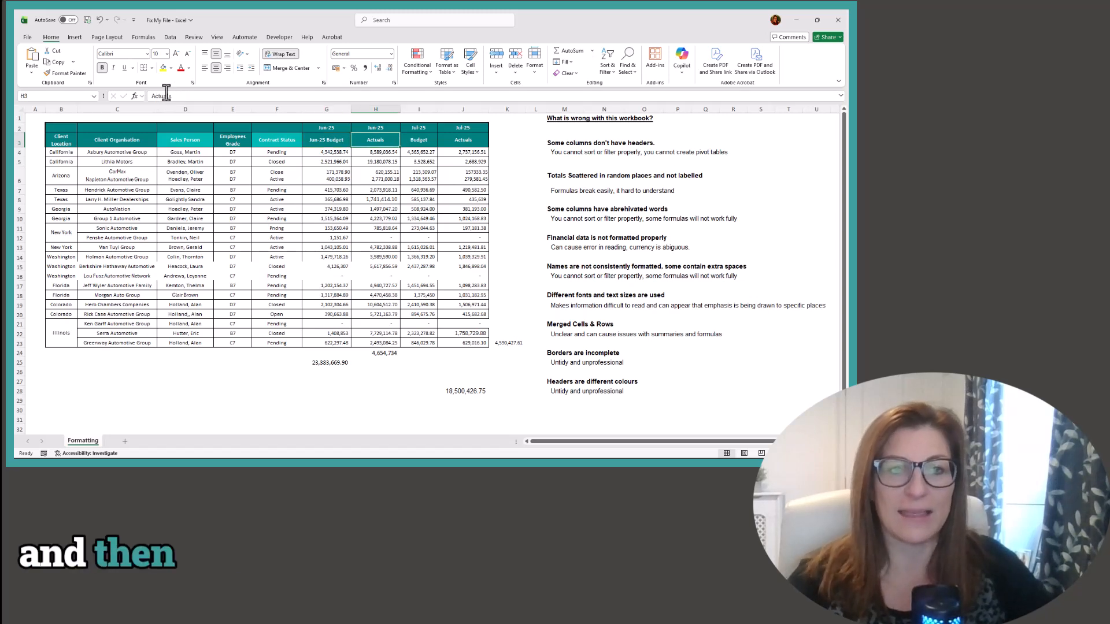
Change the Actuals header in H3 to "Jun-25 Actuals".
key(Right)
click(151, 96)
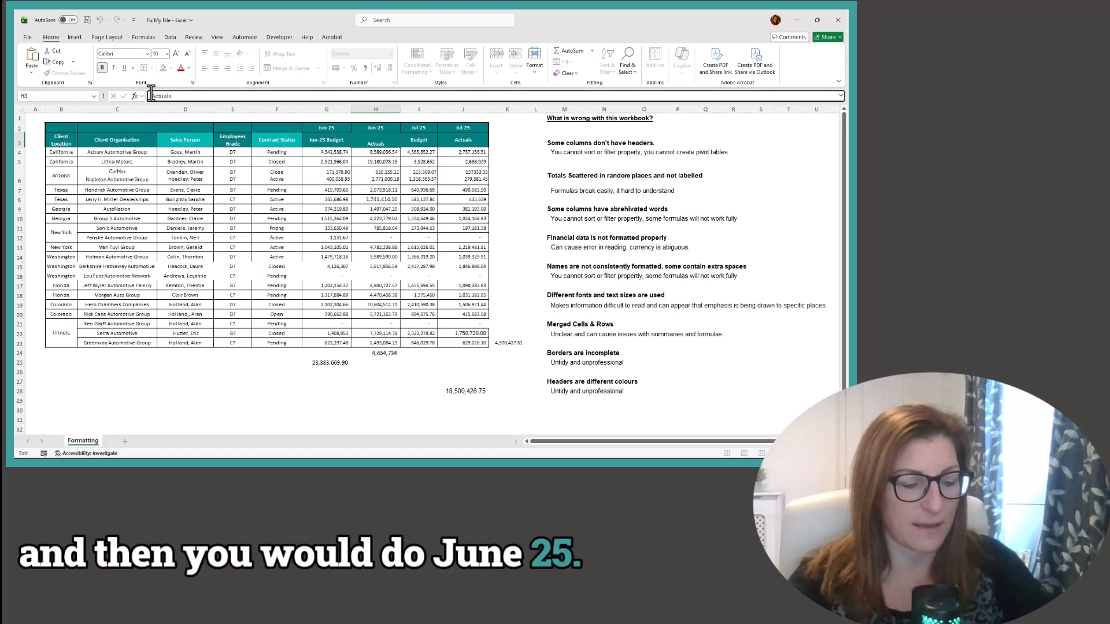
text(Jun )
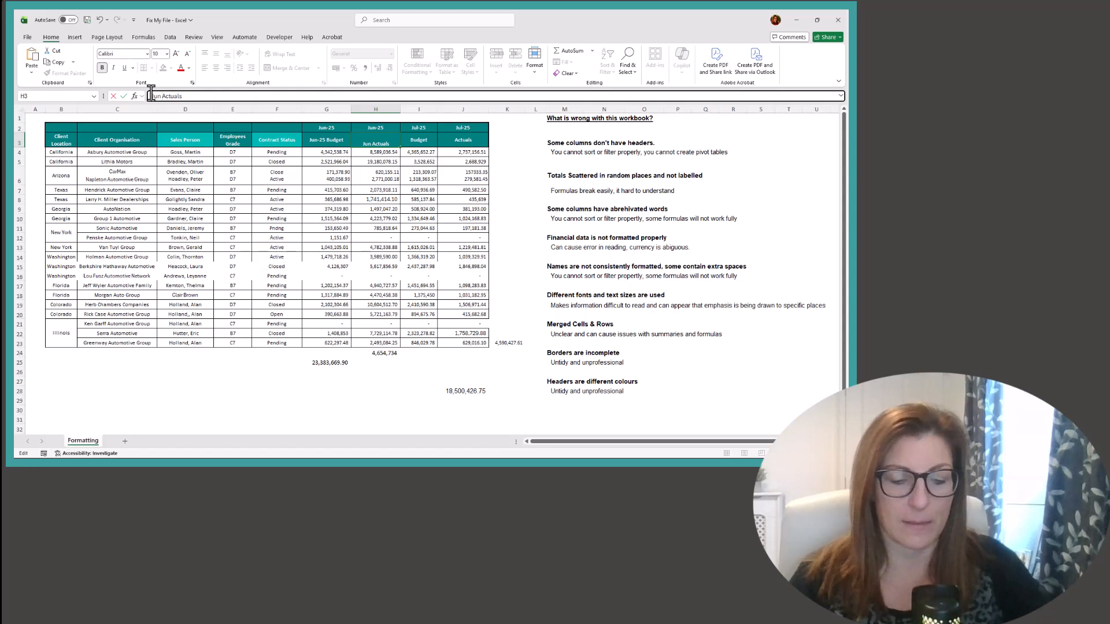
text(-25)
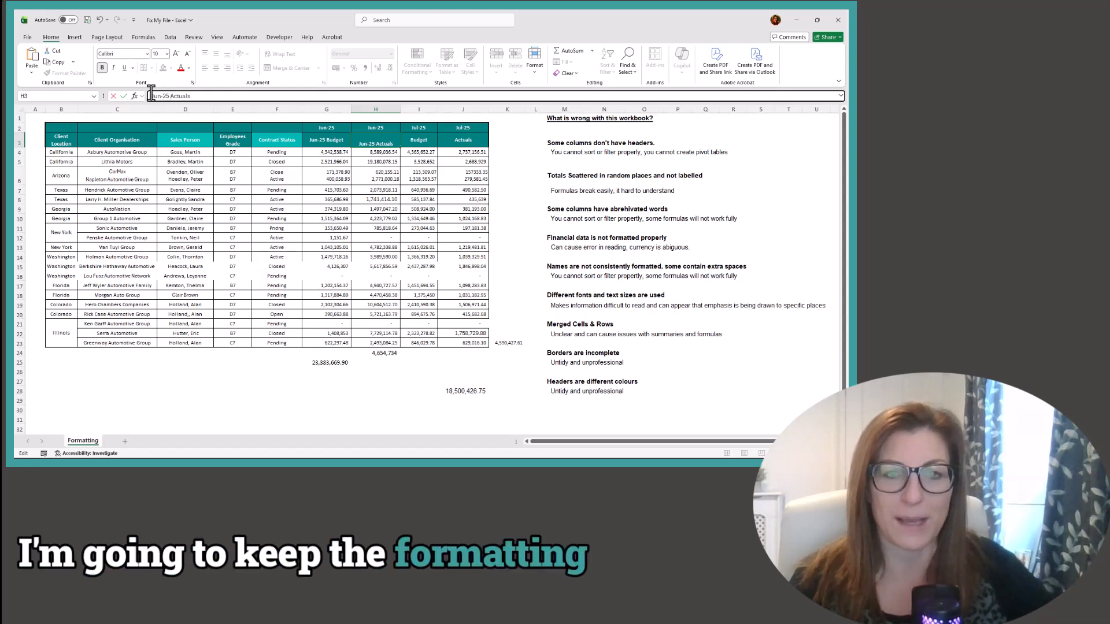
key(Return)
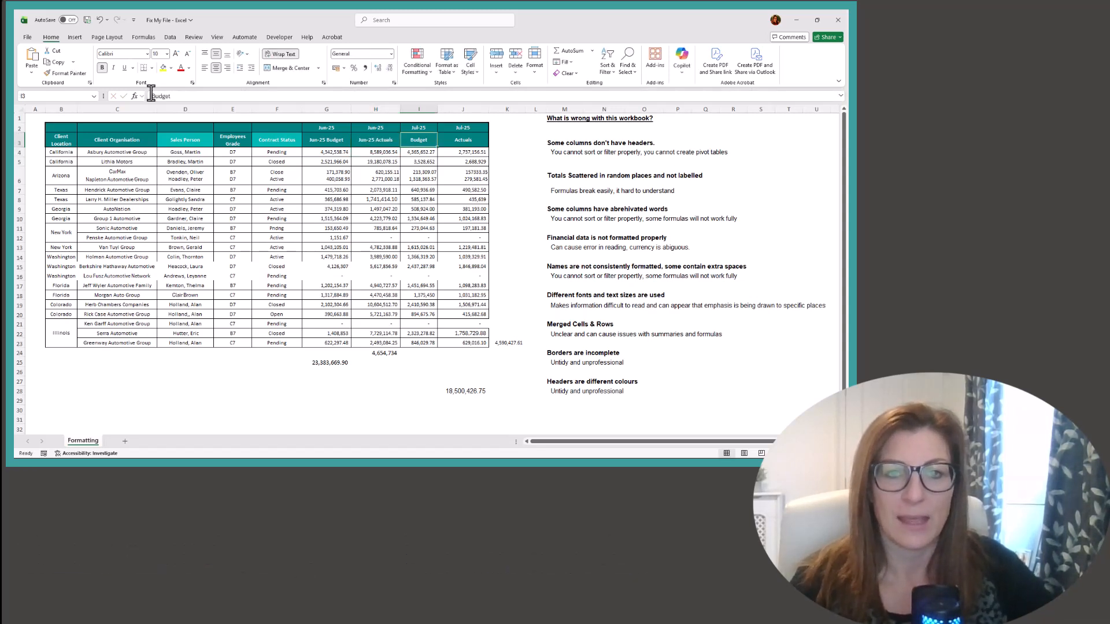
Change the Budget header in I3 to "Jul-25 Budget".
click(151, 95)
text(Jul)
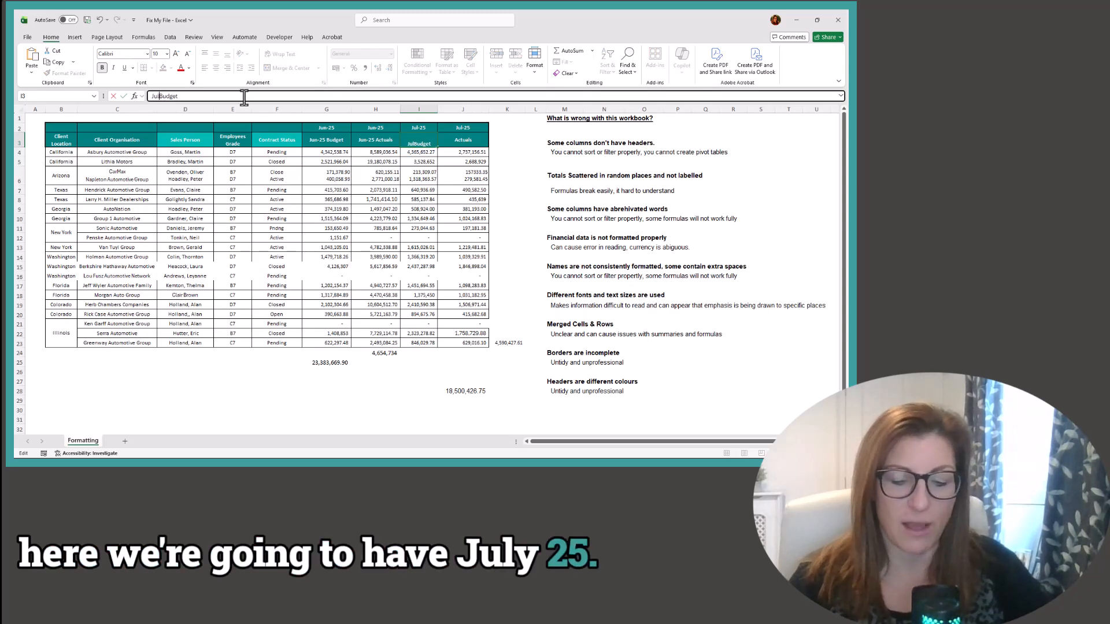
text(25)
key(Return)
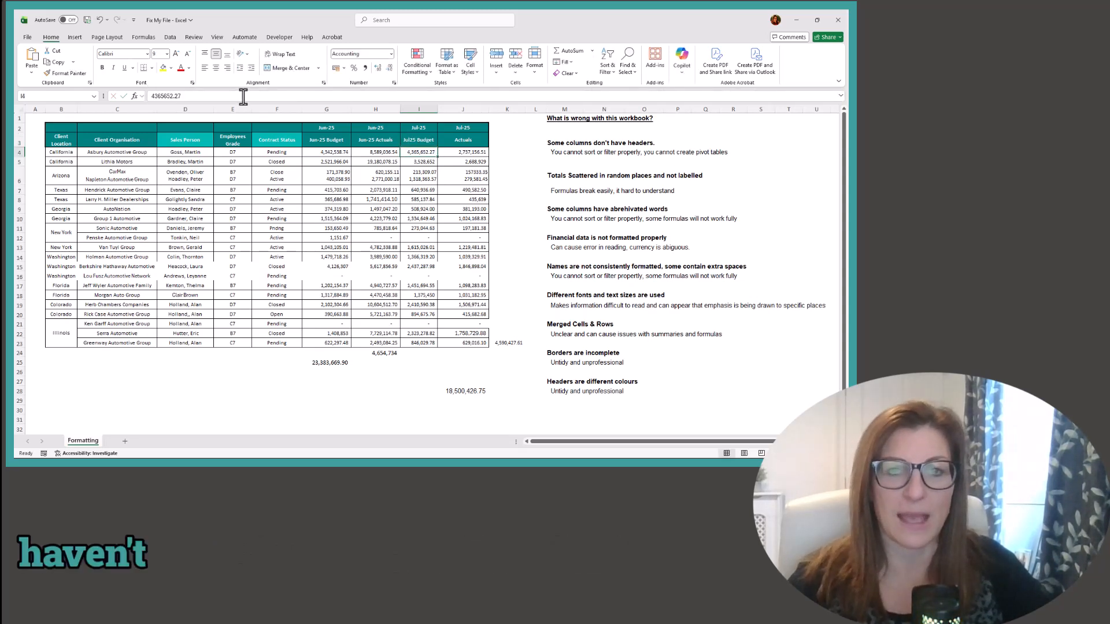
click(419, 142)
click(159, 96)
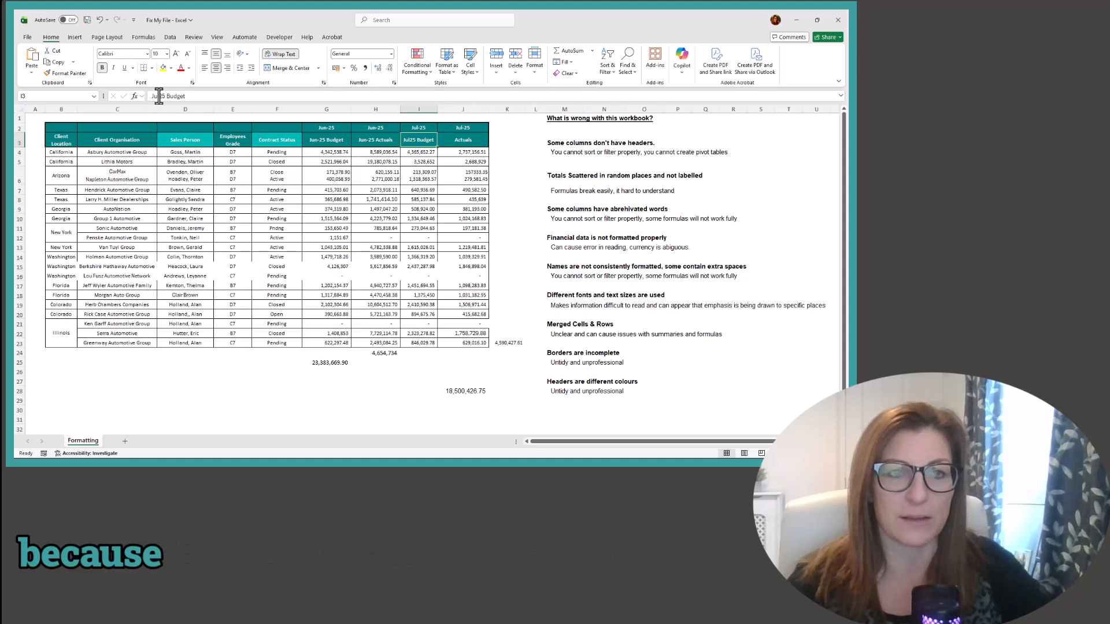
text(-)
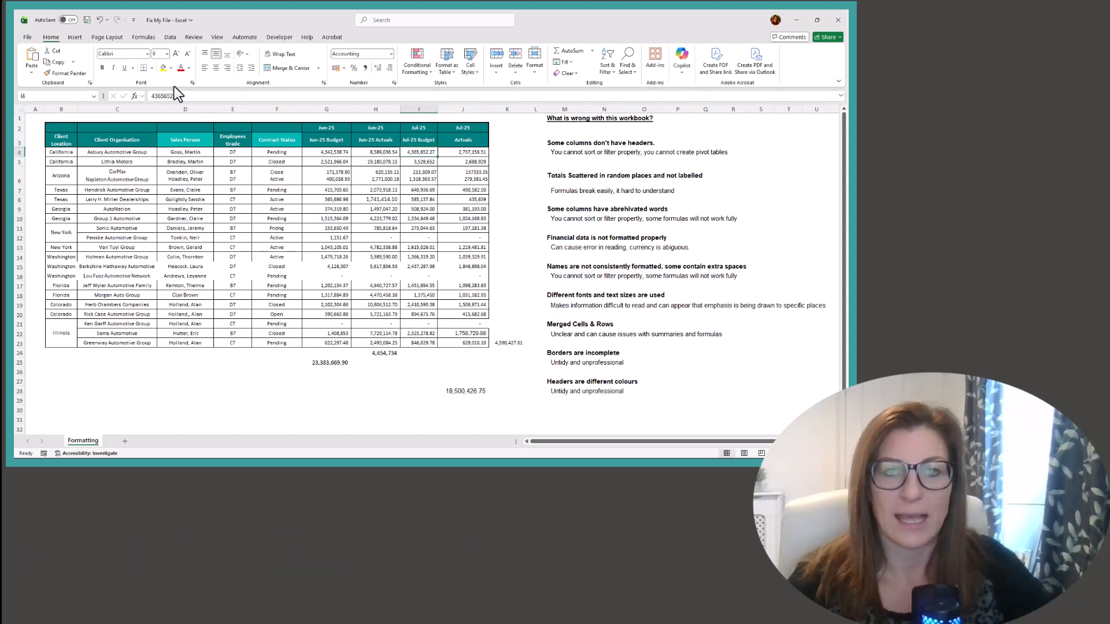
Change the Actuals header in J3 to "Jul-25 Actuals".
key(Tab)
click(152, 96)
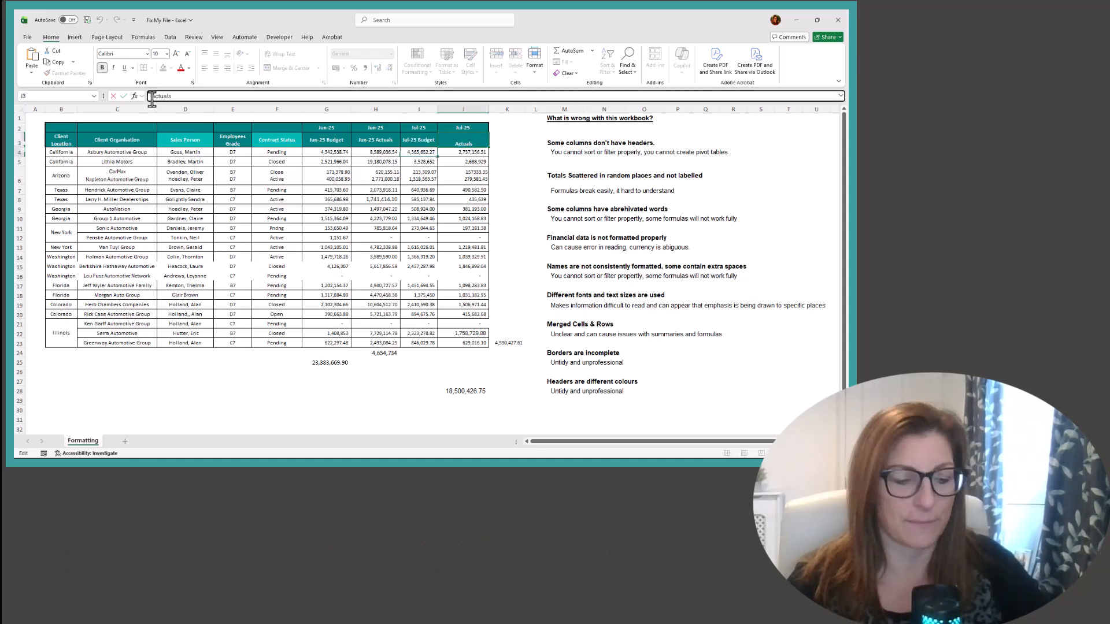
text(Jul)
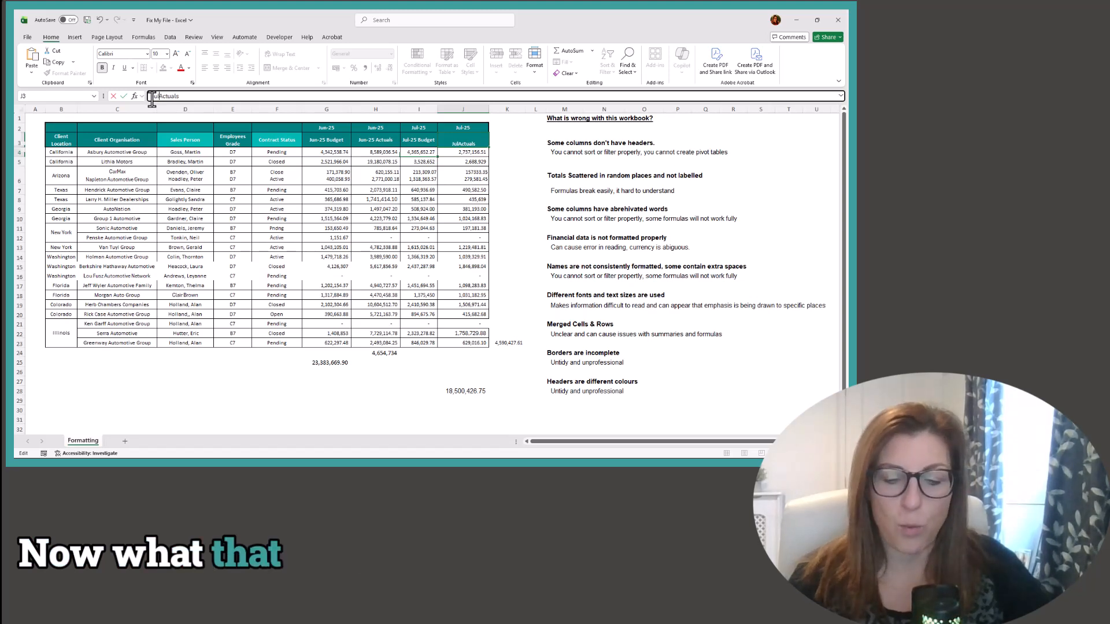
text(-2)
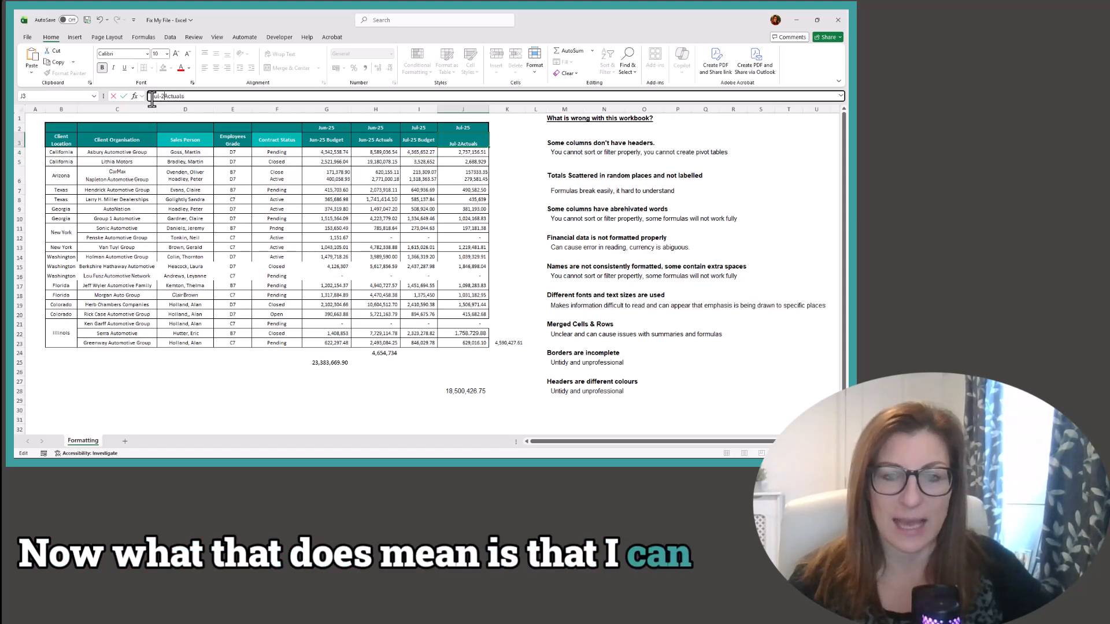
text(5)
key(Return)
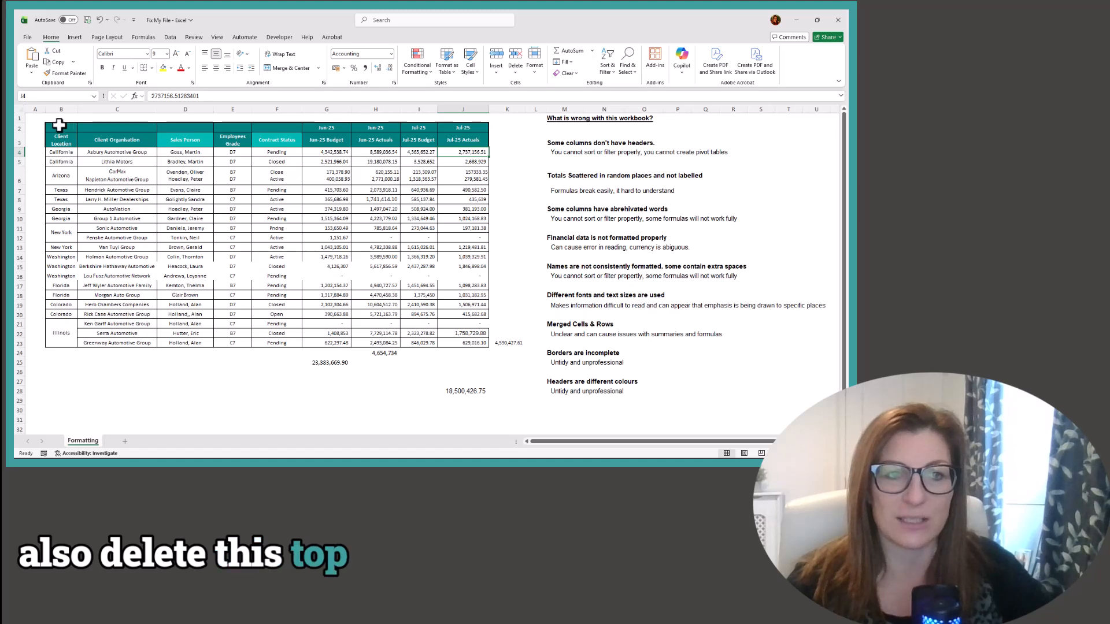
Delete the redundant month row, row 2, above the column headers.
drag(59, 125, 475, 130)
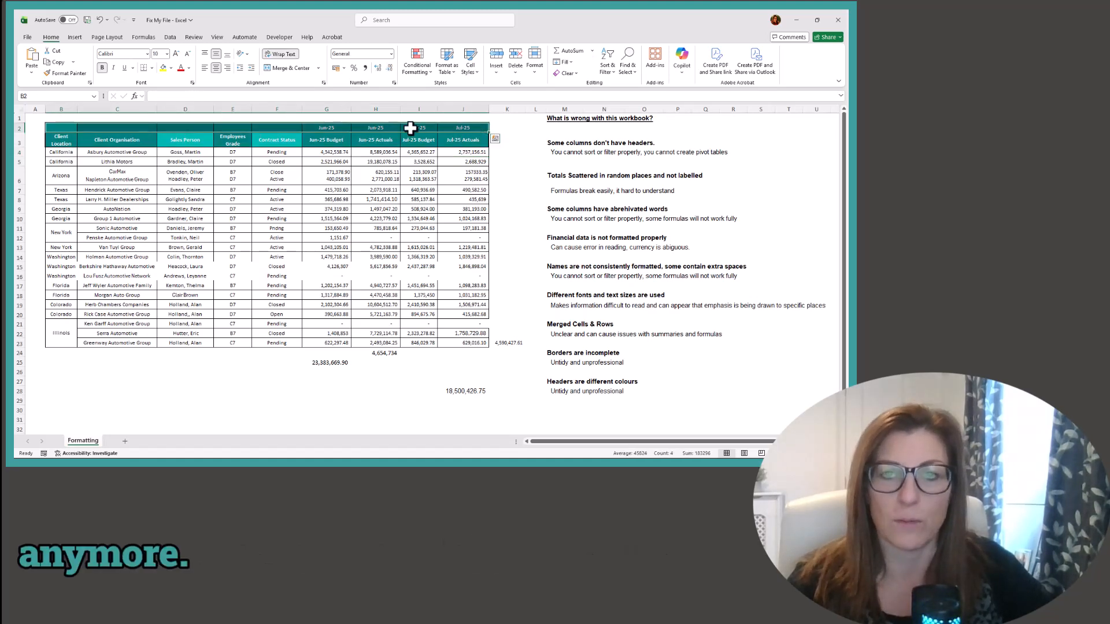
click(19, 128)
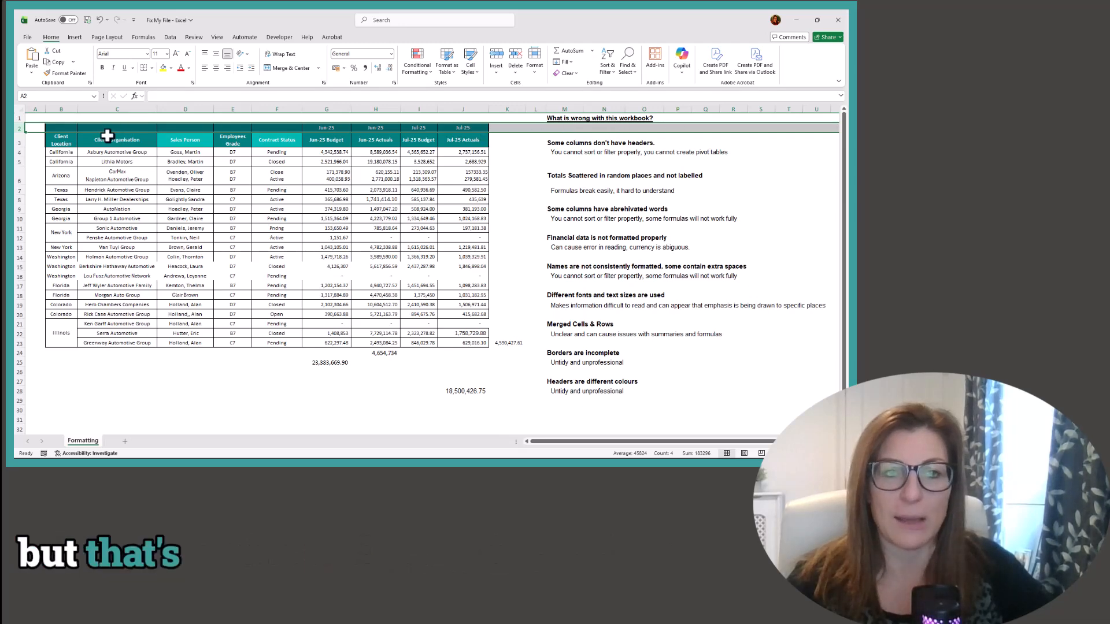
right_click(22, 129)
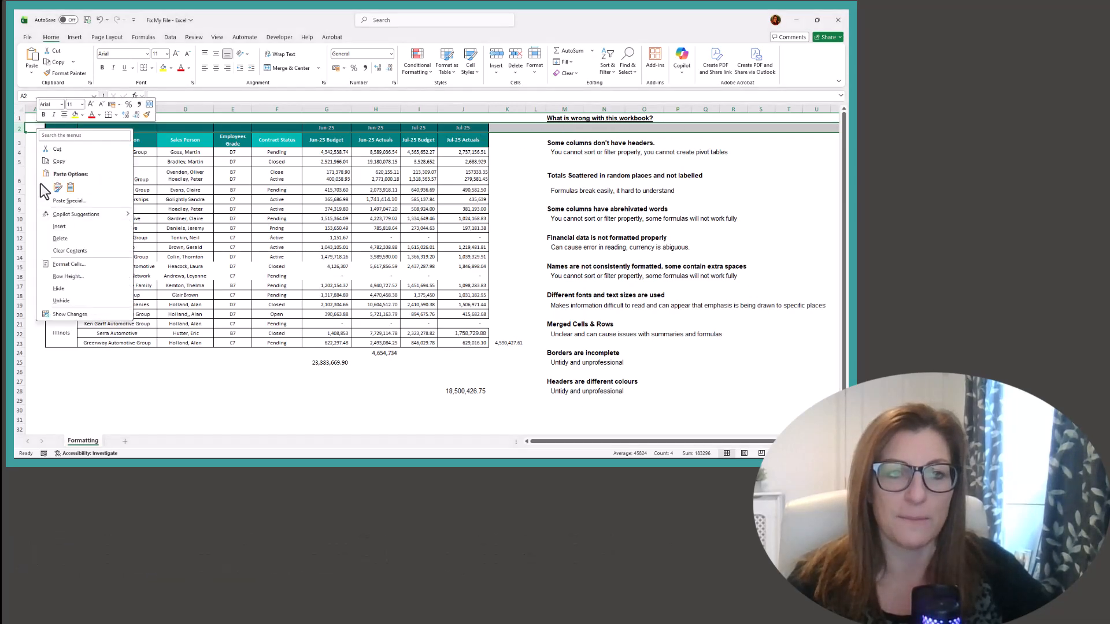
click(60, 238)
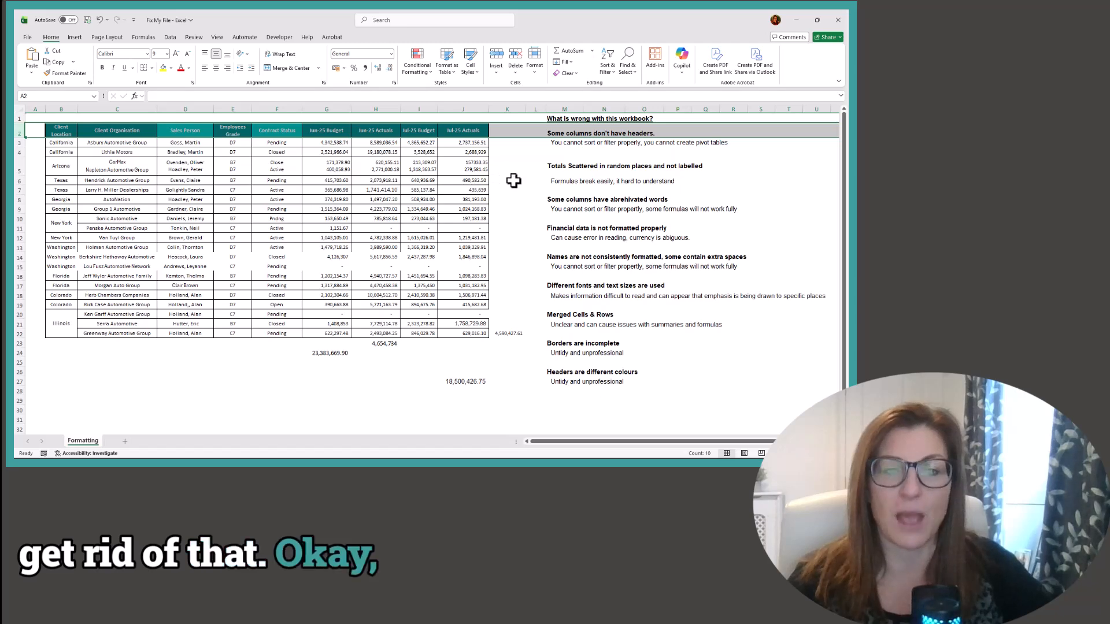
Review the table and its header row in B2 to J2 for complete, meaningful column titles.
click(492, 181)
drag(463, 132, 54, 323)
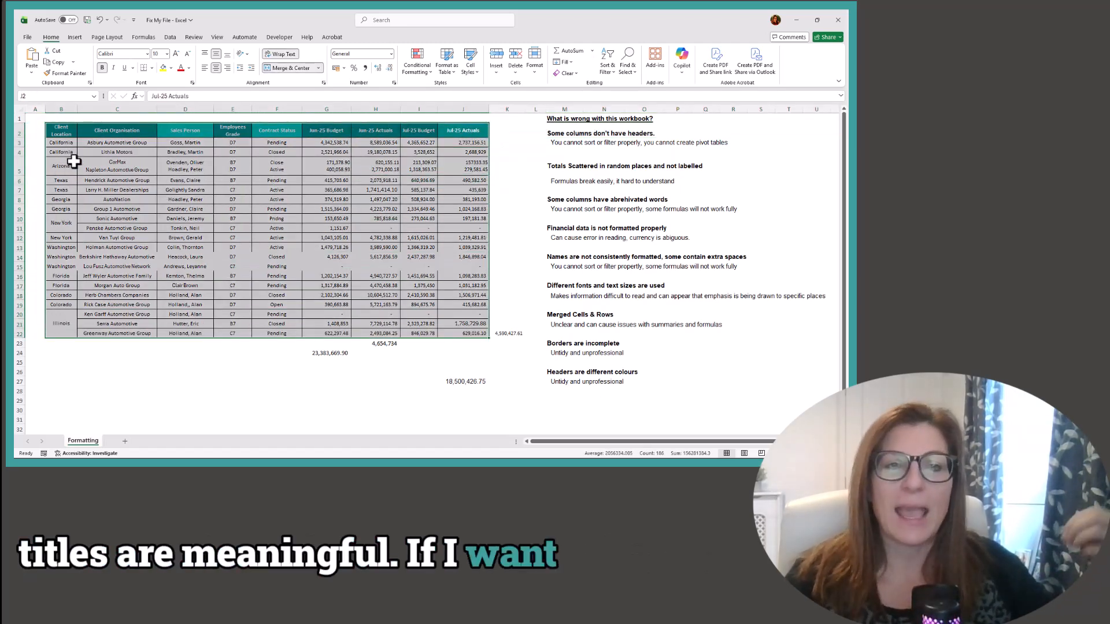
click(60, 133)
drag(143, 134, 405, 136)
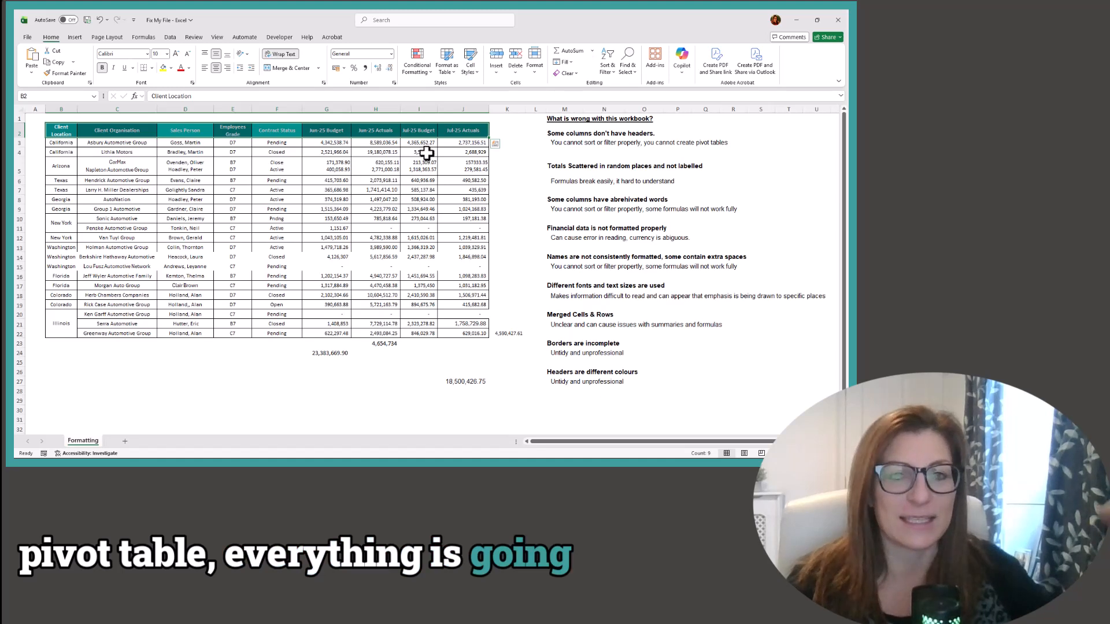
click(428, 151)
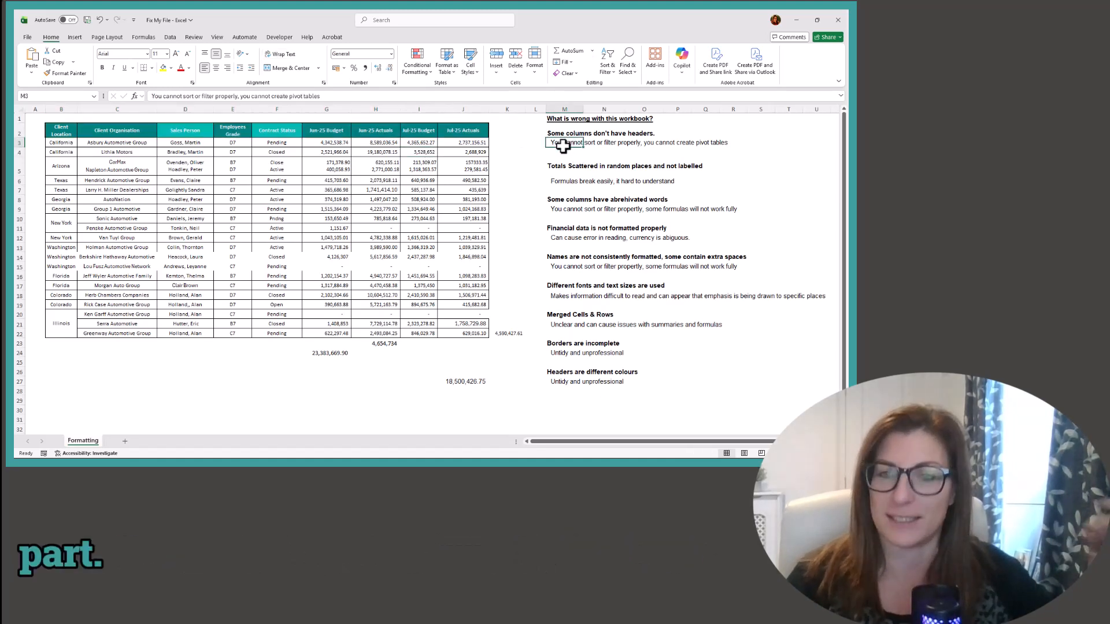
Read the note on scattered totals and examine the unlabelled formulas in J27, G24, H23 and K22.
click(552, 167)
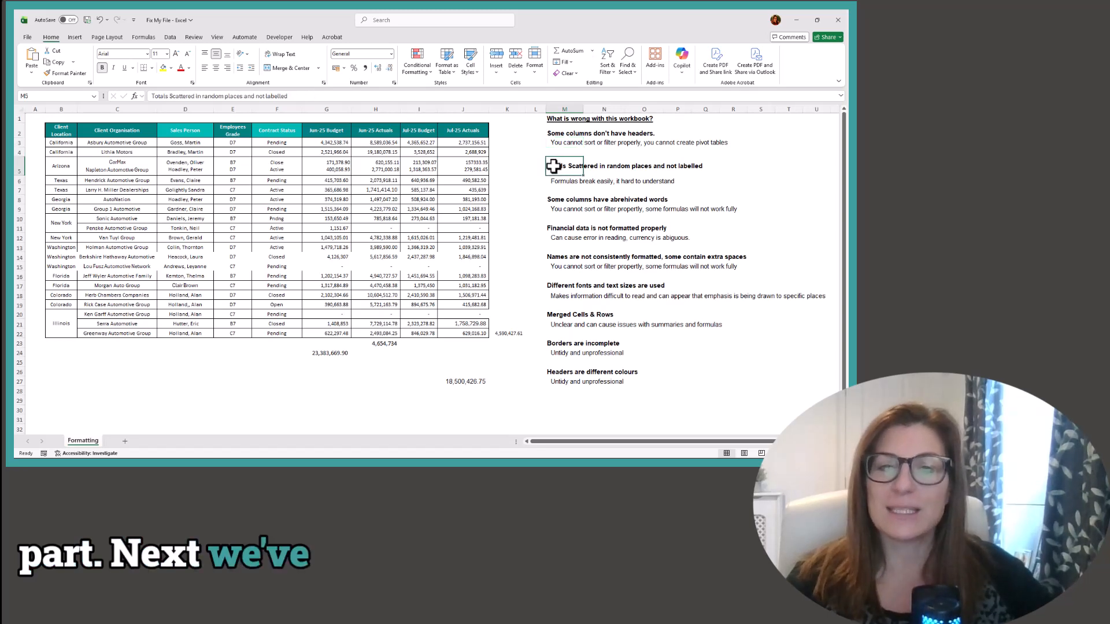
click(507, 335)
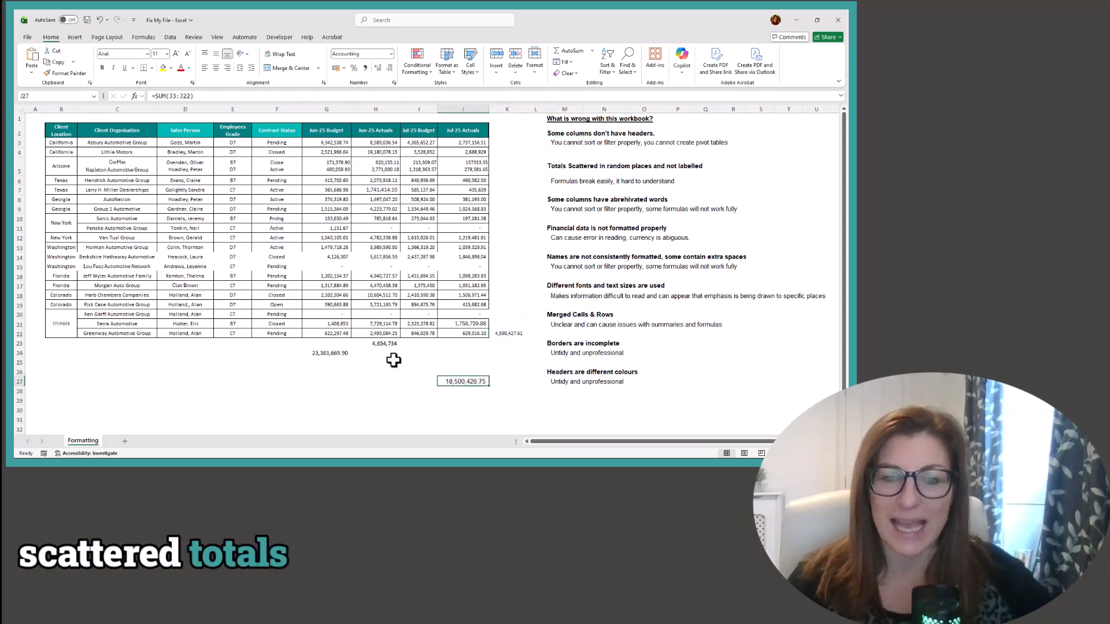
click(328, 353)
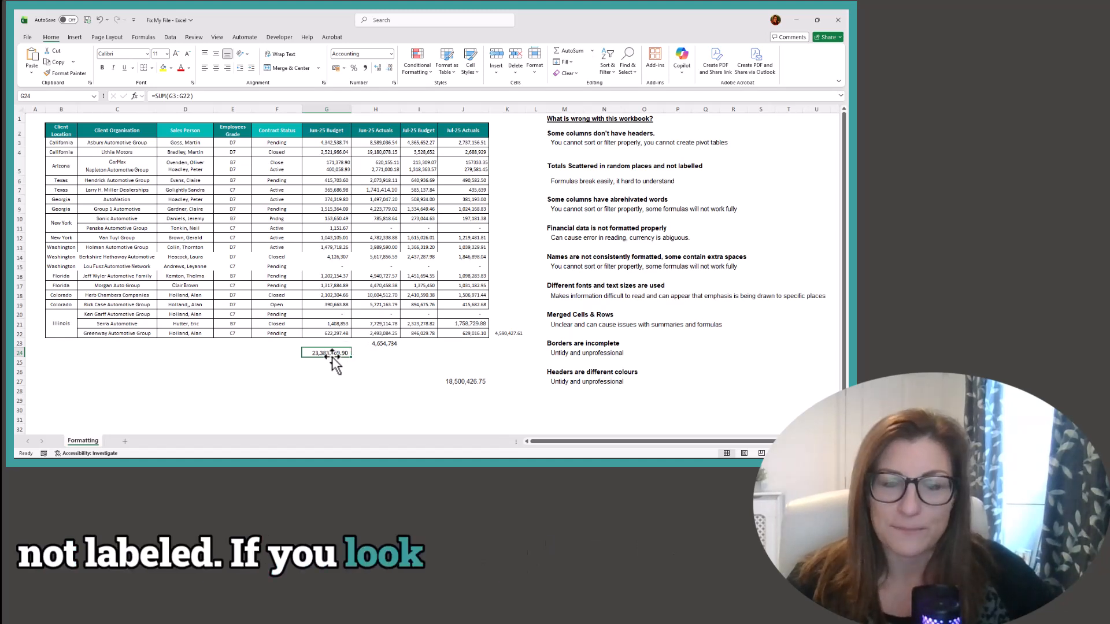
click(377, 345)
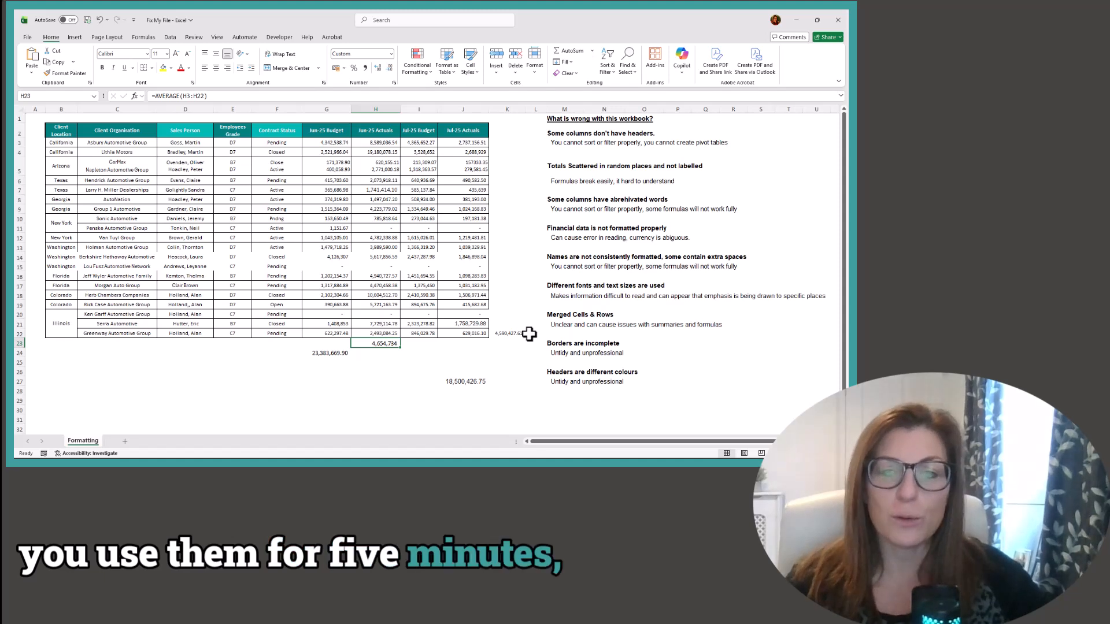
click(512, 333)
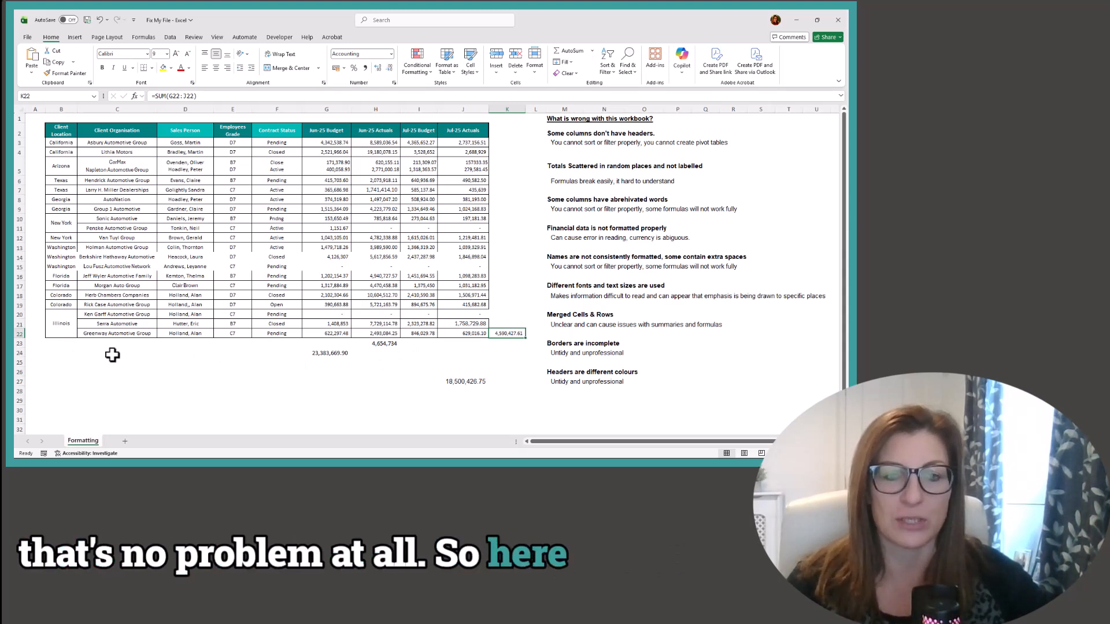
Label the totals row by entering "Total" in C24.
click(320, 353)
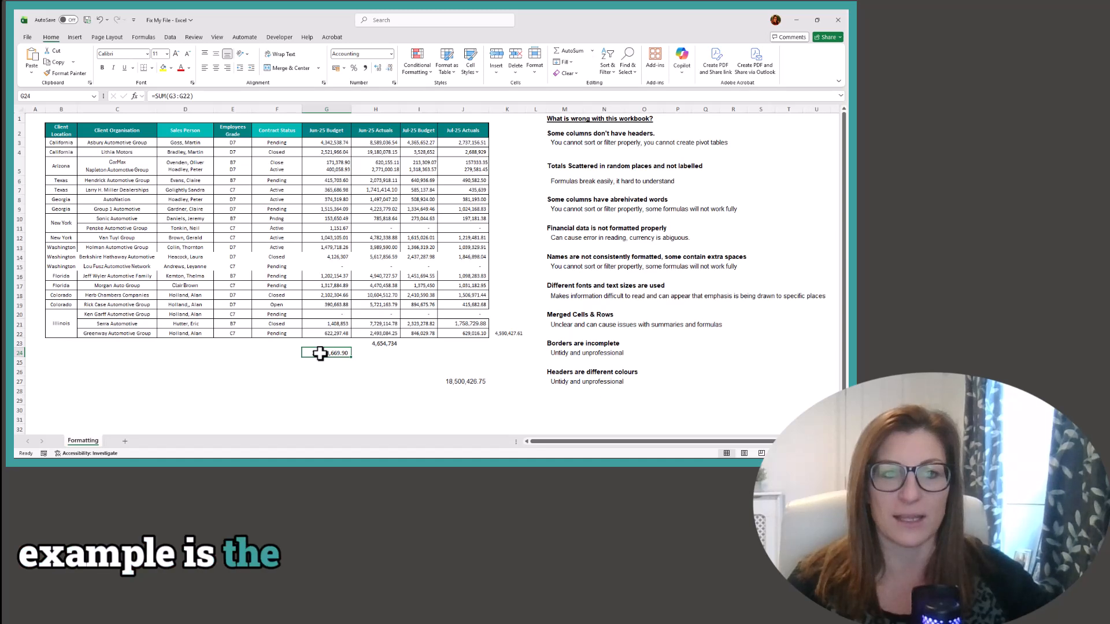
click(123, 357)
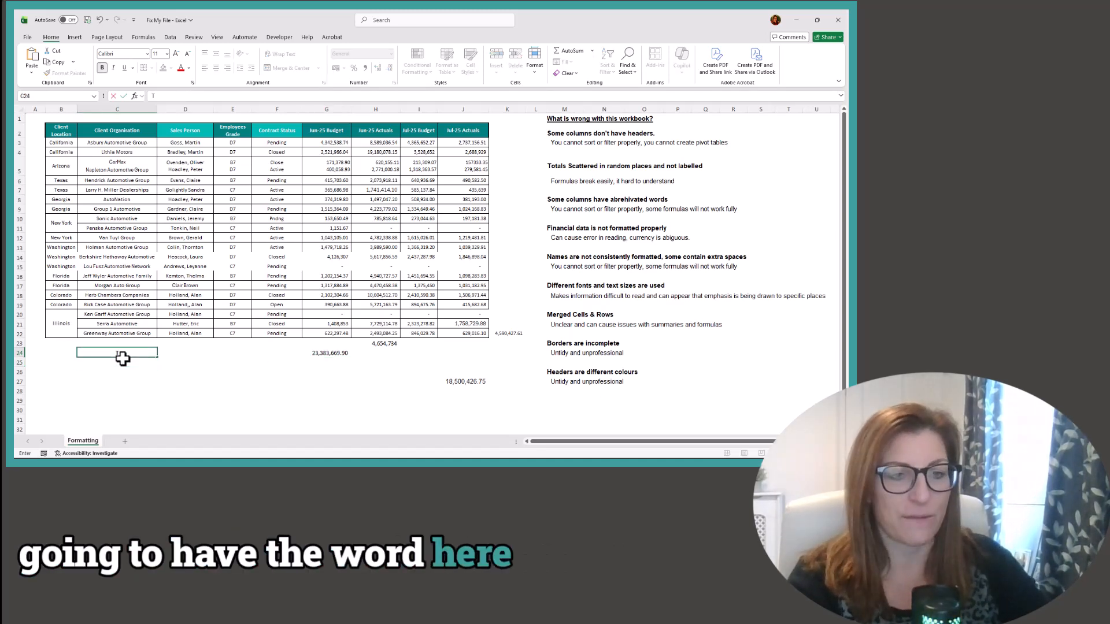
text(Tota)
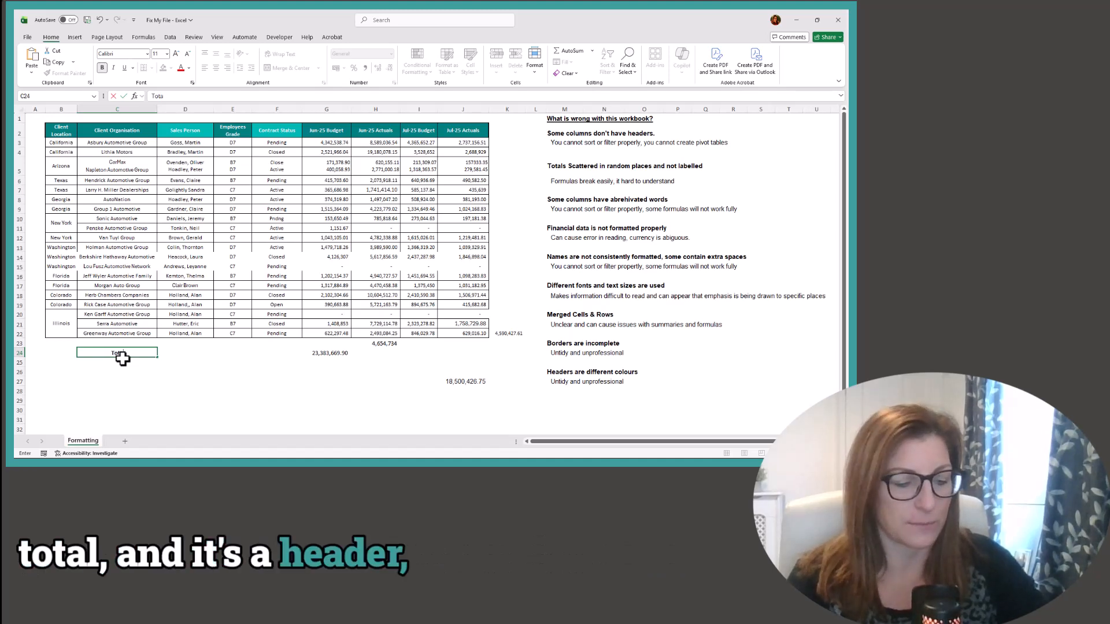
key(Tab)
Make the total in G24 bold, fill its formula across to J24, and fit column I to its contents.
key(Tab)
key(Tab)
key(Tab)
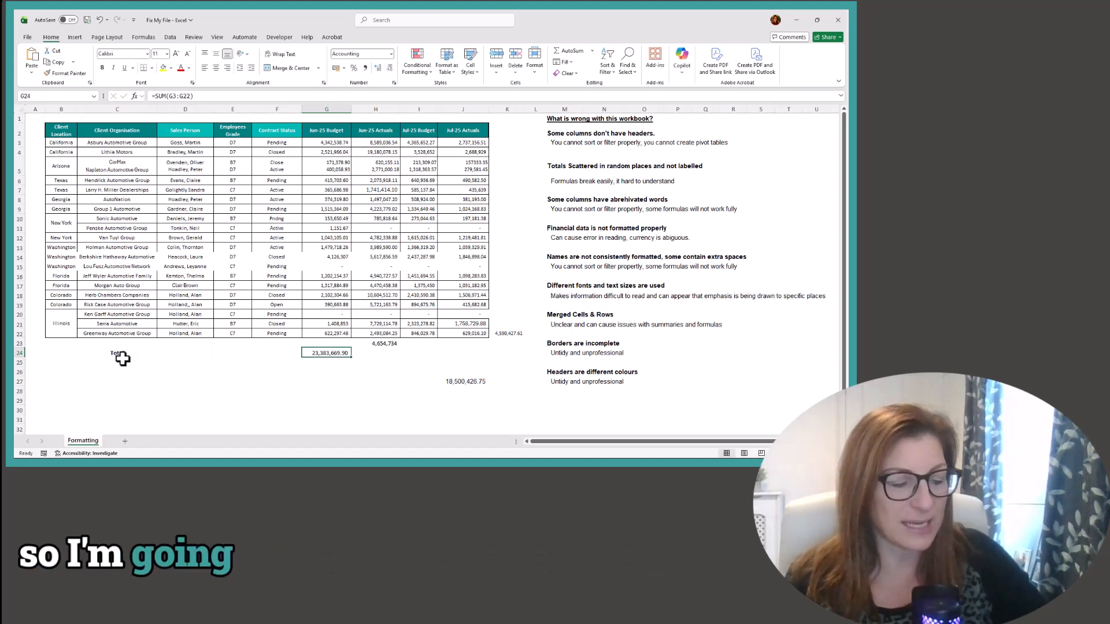
key(ctrl+b)
drag(354, 358, 486, 353)
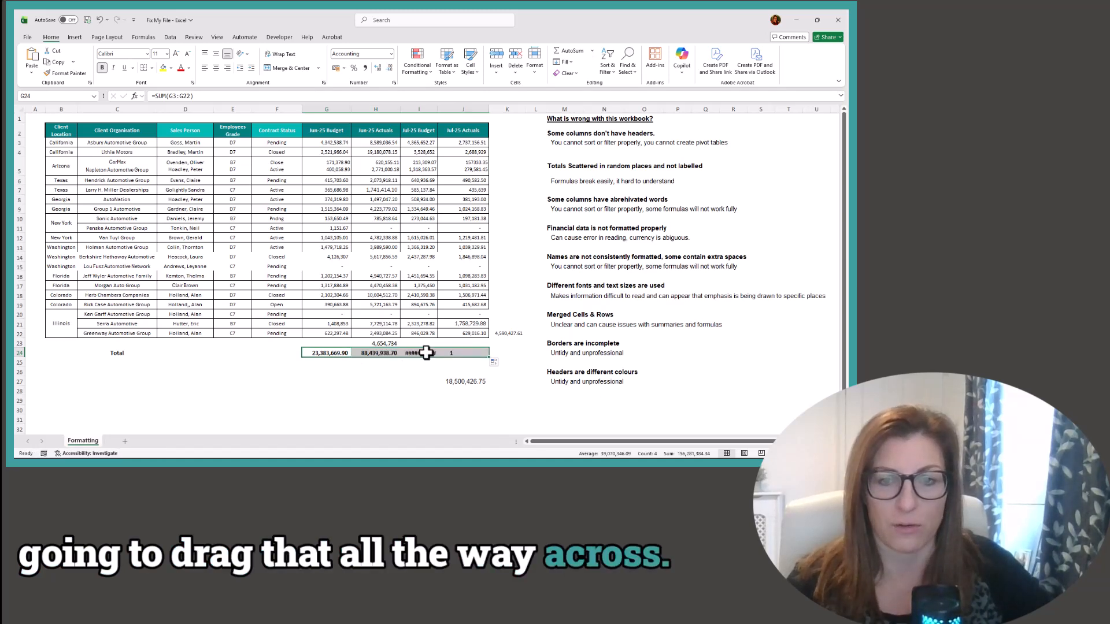
double_click(437, 109)
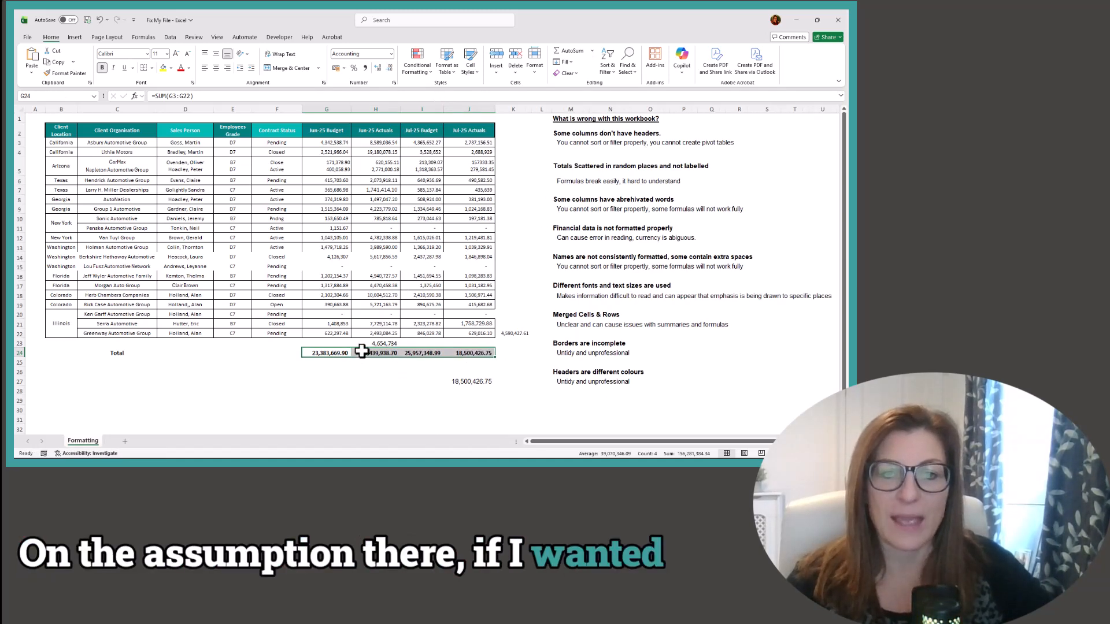
click(312, 353)
click(375, 353)
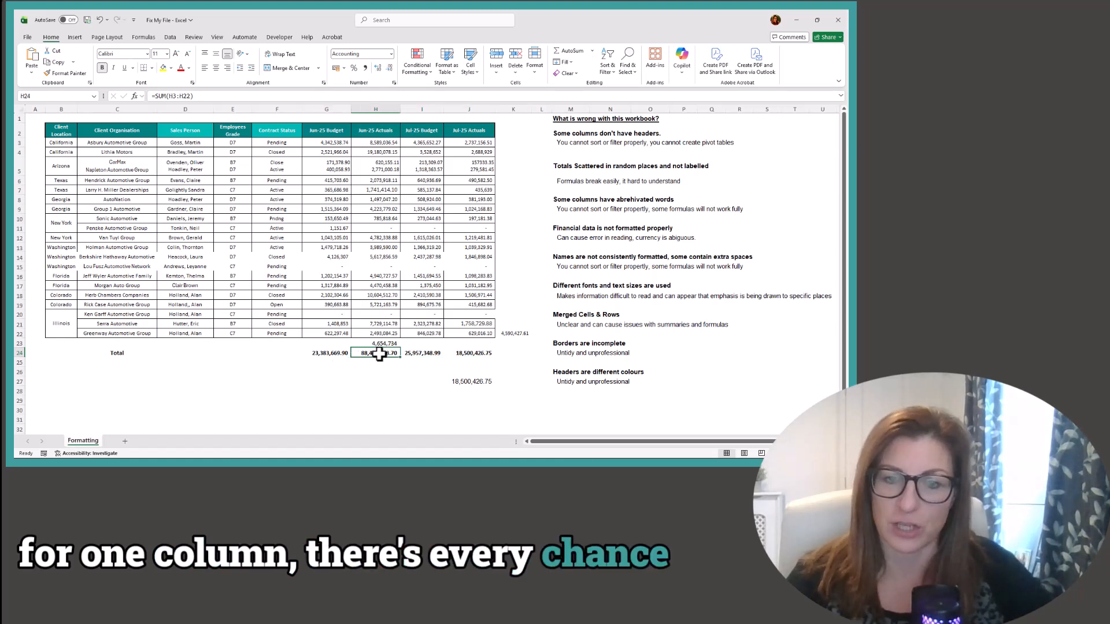
click(422, 353)
click(469, 353)
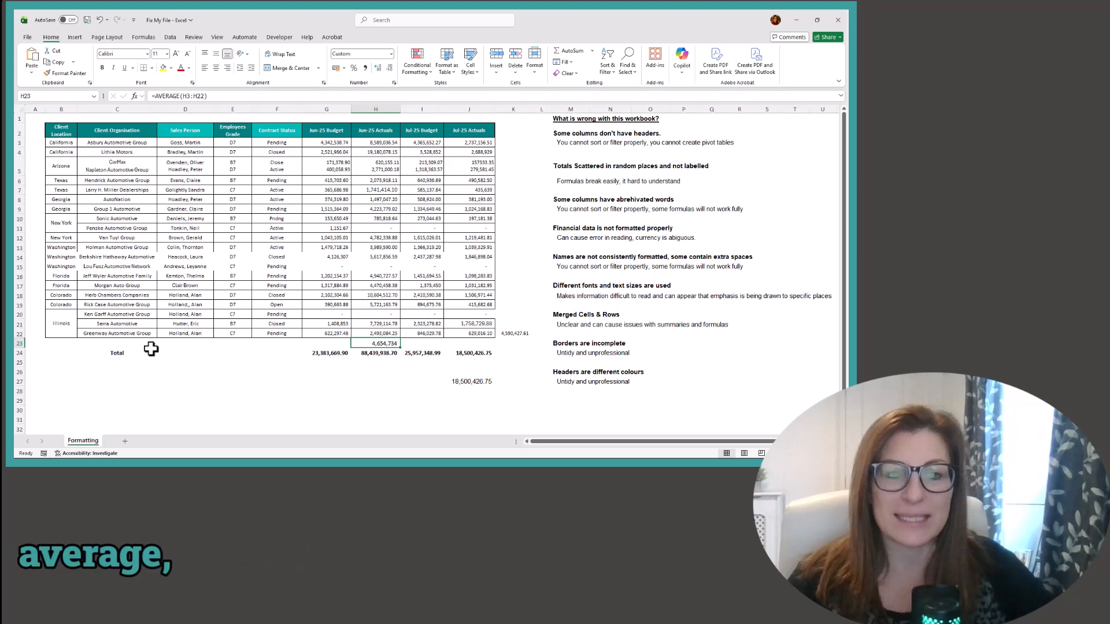
Label the average row by entering "Average" in C23.
click(107, 344)
text(A)
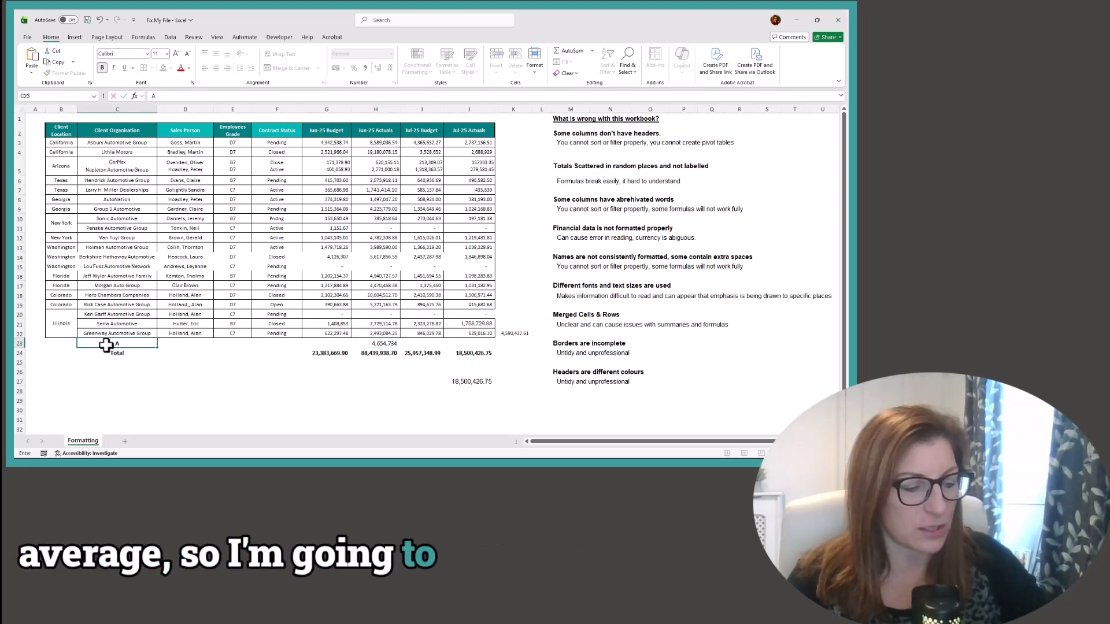
text(verage)
key(Return)
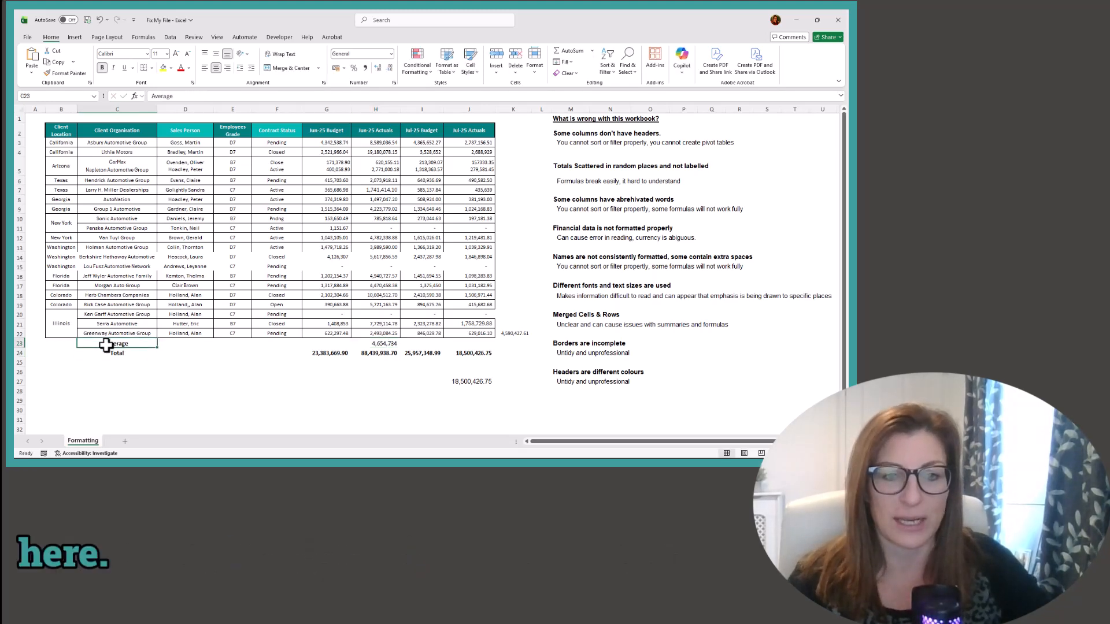
Make the average in H23 bold and fill its formula across the Average row from G23 to J23.
click(379, 344)
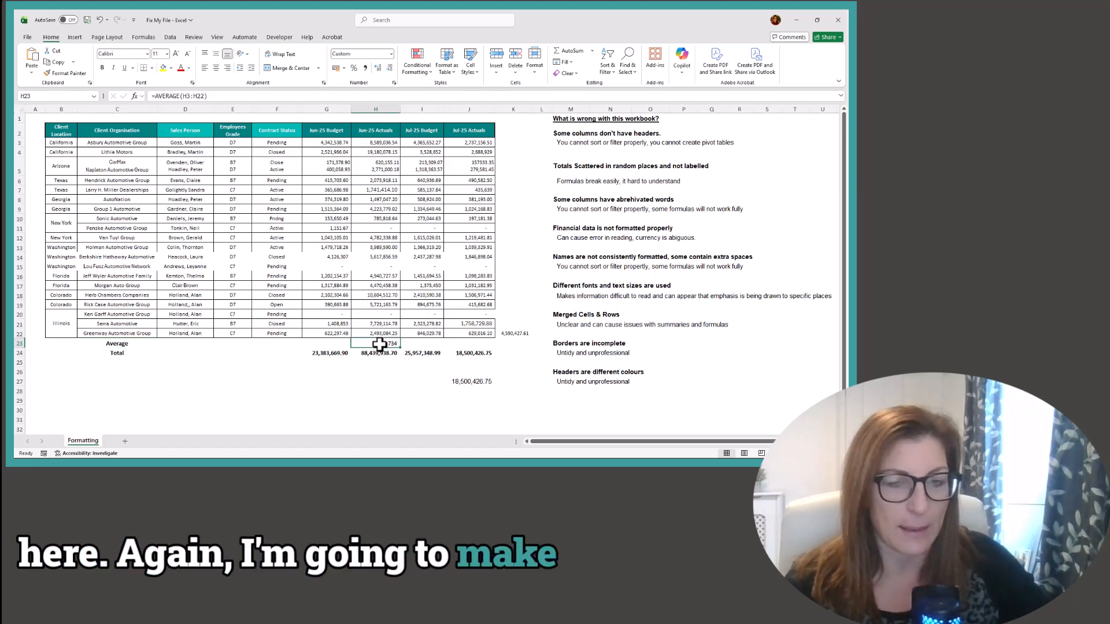
drag(454, 351, 491, 350)
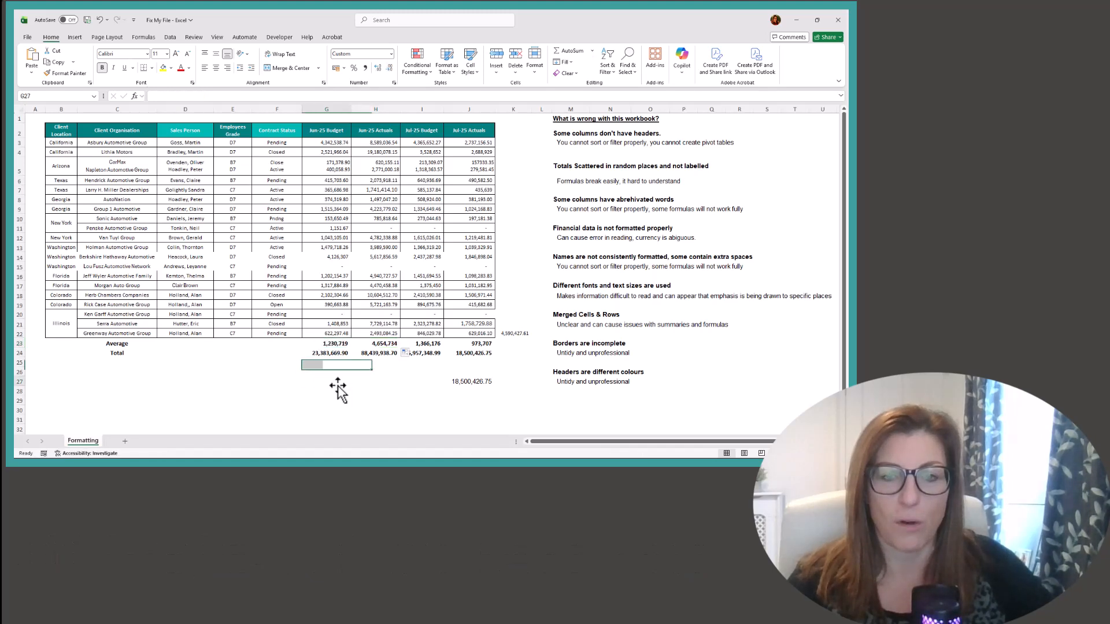
Check the stray formula in J27 against the Jul-25 Actuals total in J24 and delete the duplicate.
click(458, 382)
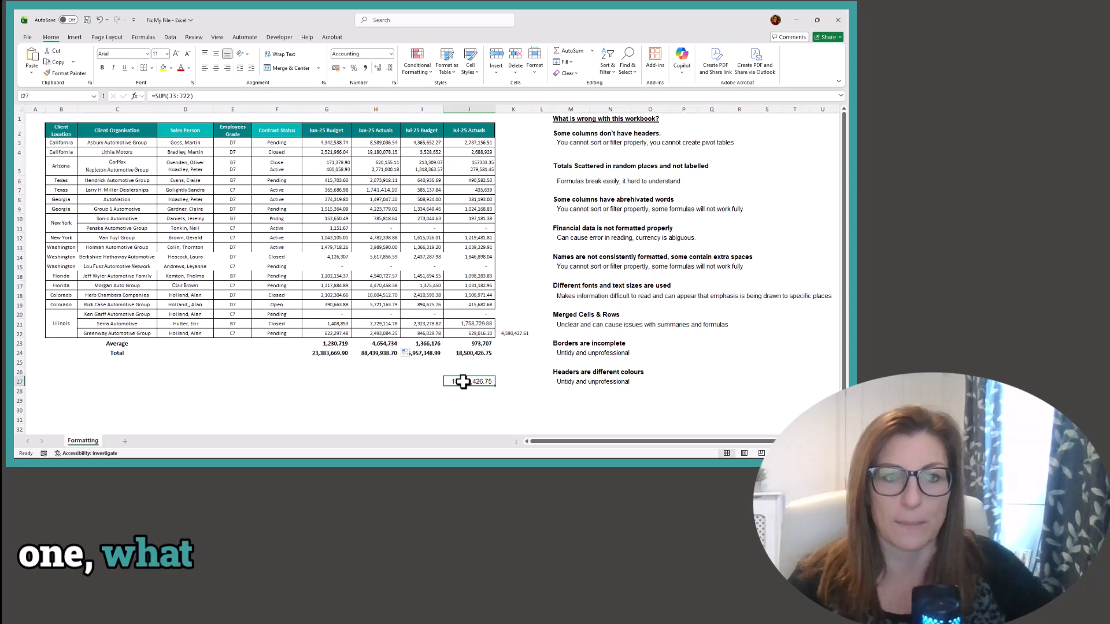
click(179, 96)
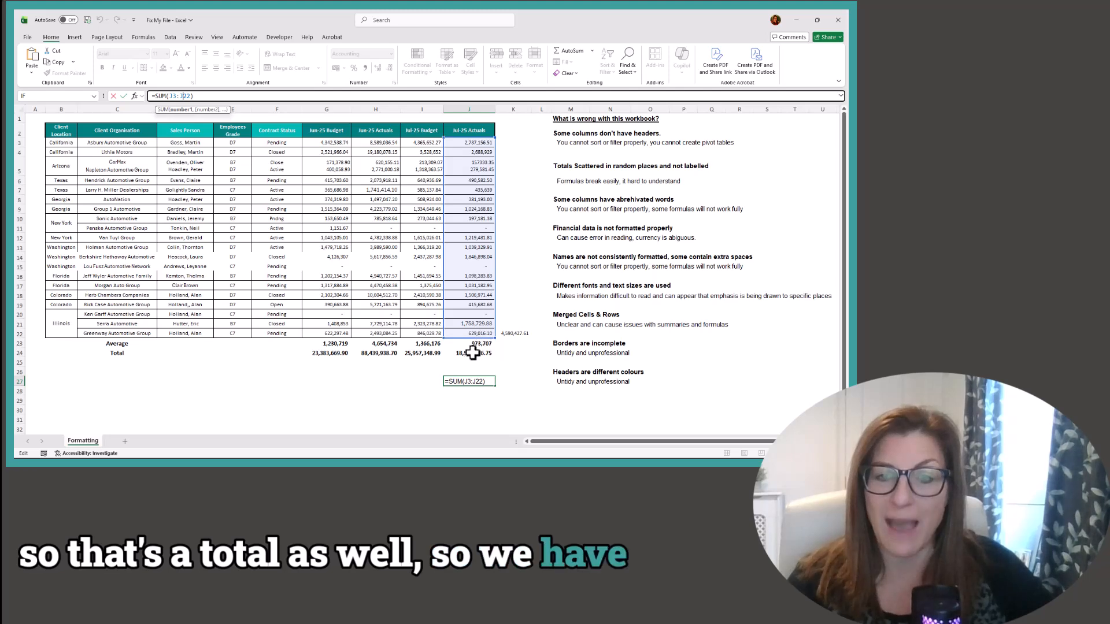
key(Return)
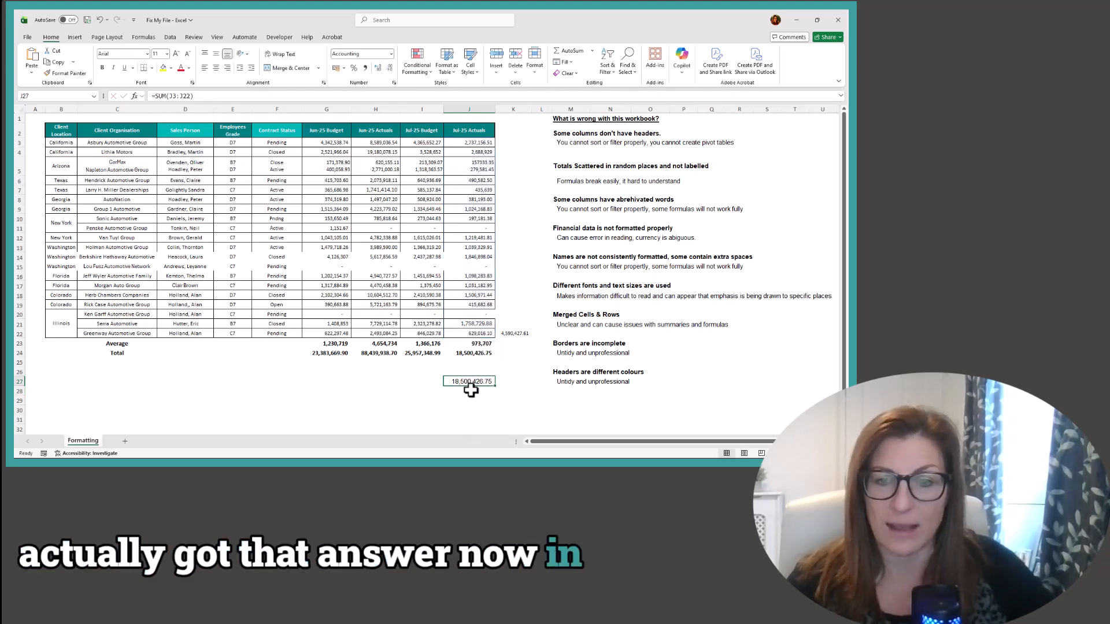
click(460, 351)
click(463, 381)
key(Delete)
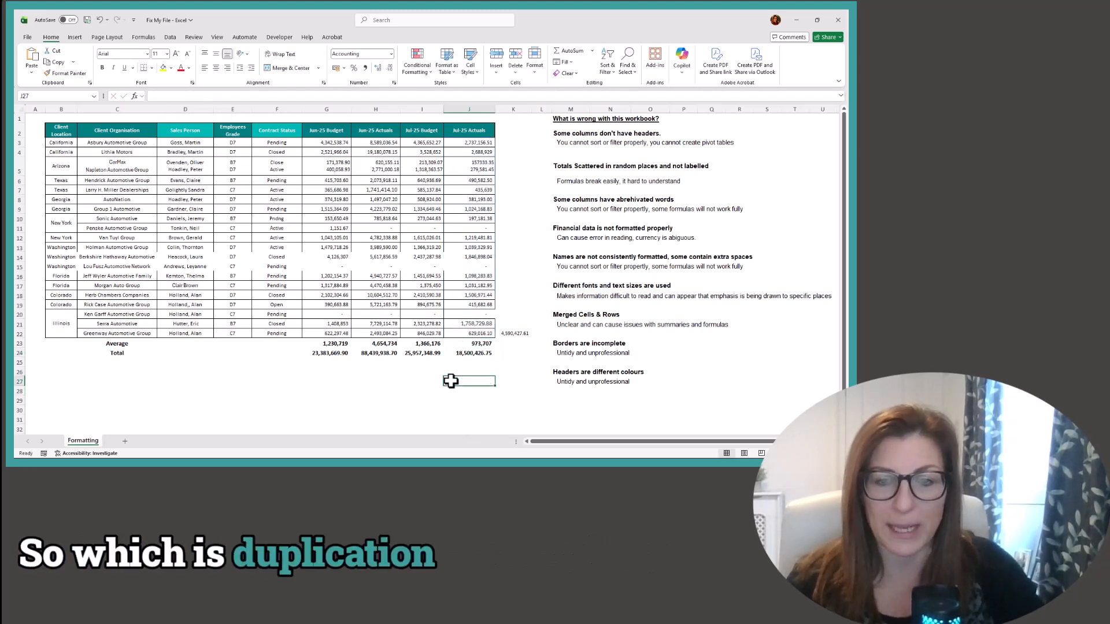
Inspect the range summed by the unlabelled formula in K22 and delete that stray total.
click(509, 362)
click(514, 334)
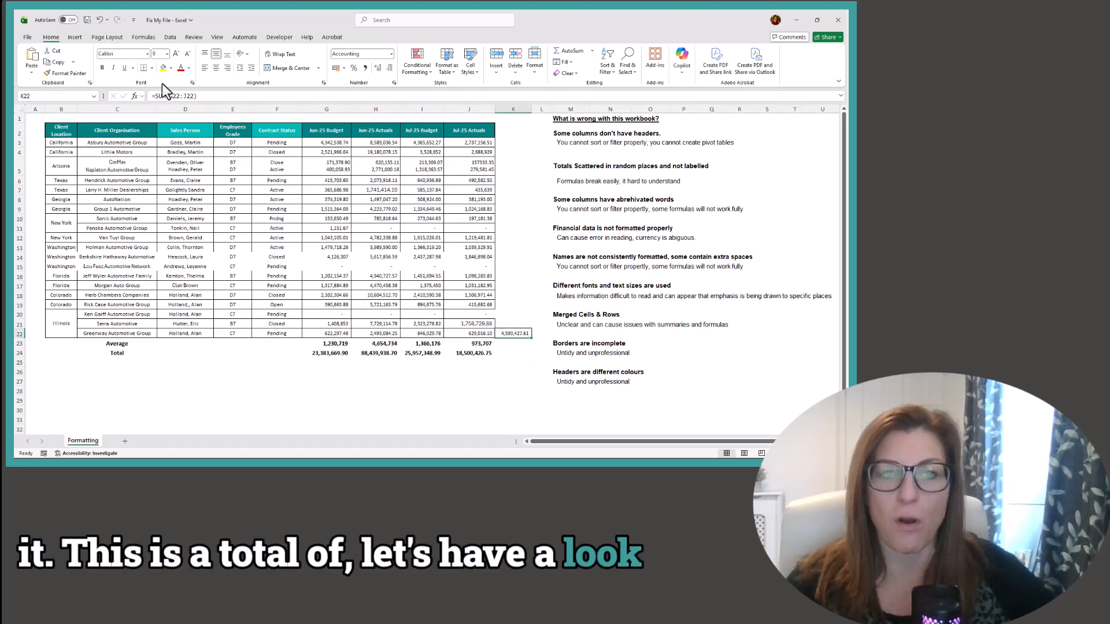
click(166, 98)
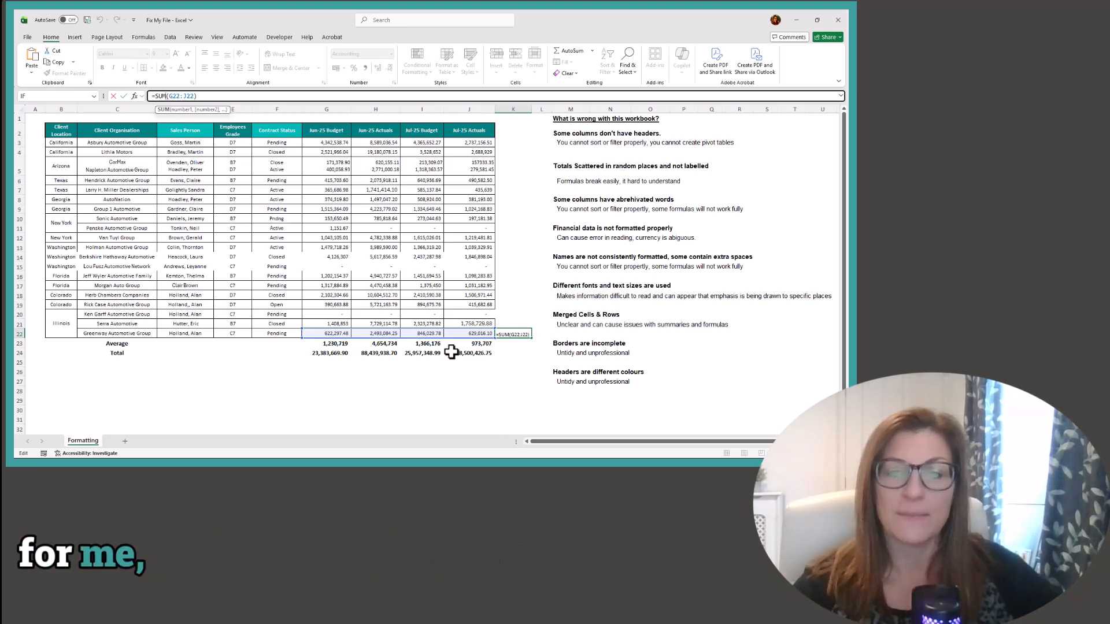
click(518, 247)
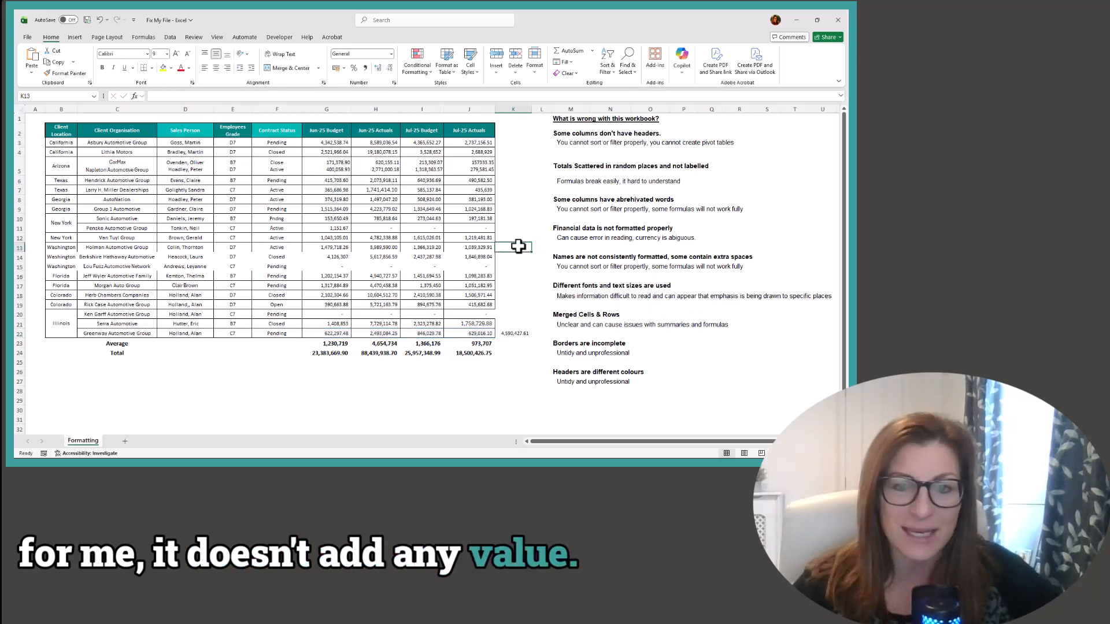
click(513, 332)
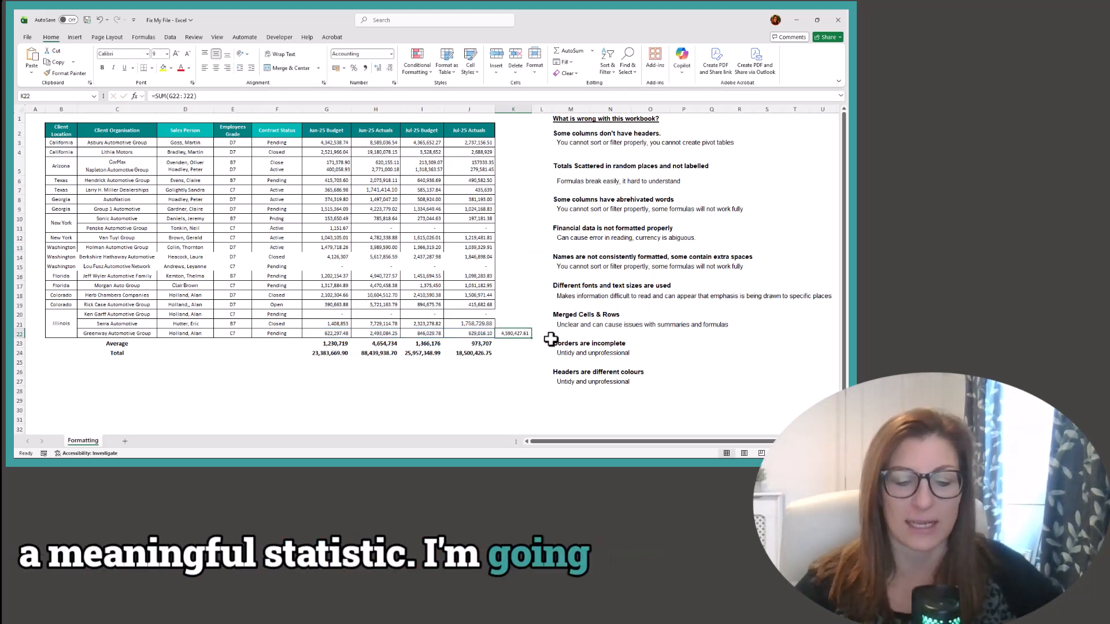
key(Delete)
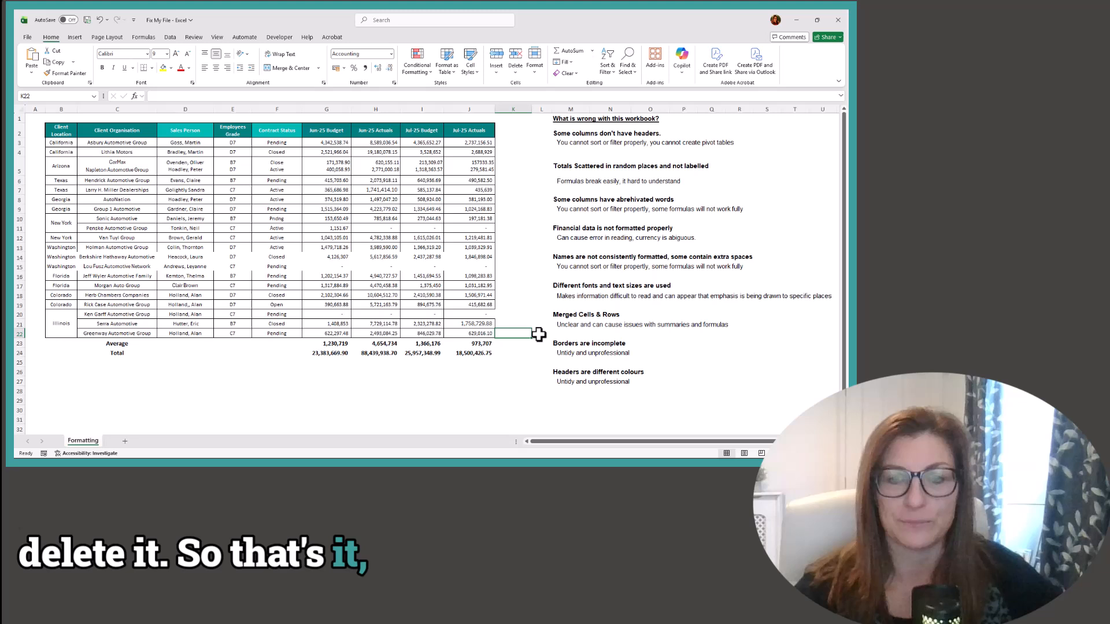
Review the Average and Total rows, read the note on abbreviated words, and examine the Contract Status entries for inconsistent spellings.
click(447, 388)
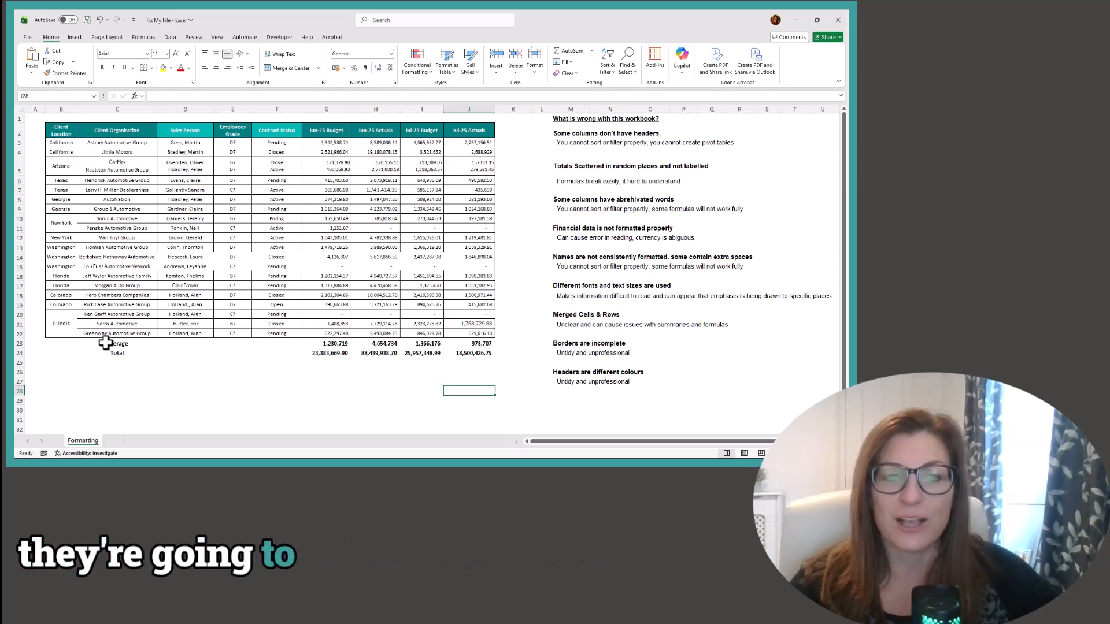
drag(19, 343, 19, 353)
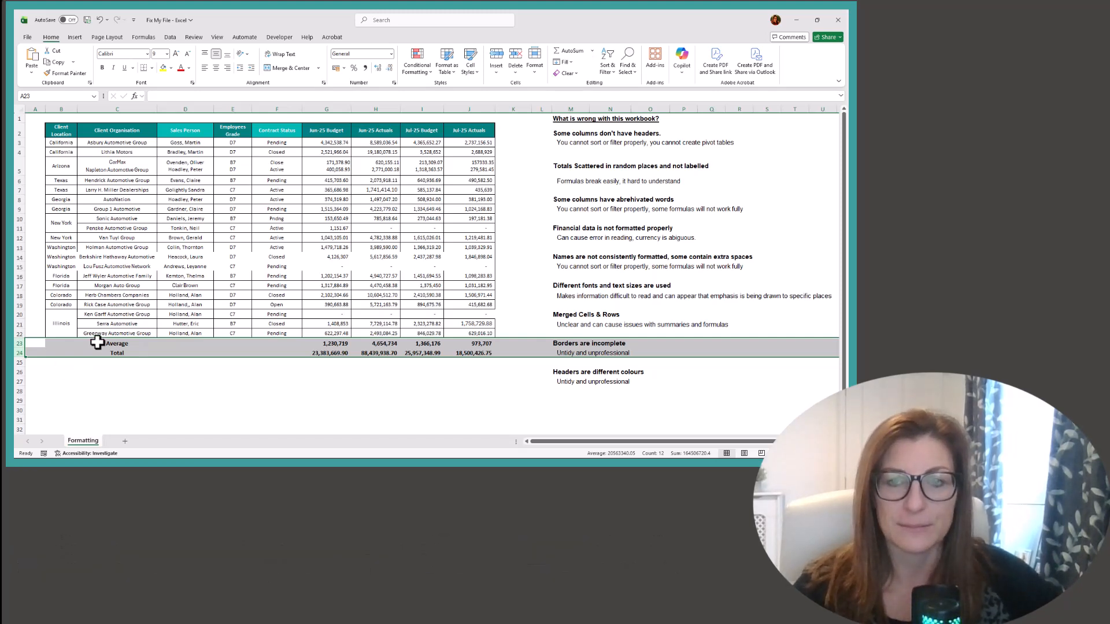
click(569, 200)
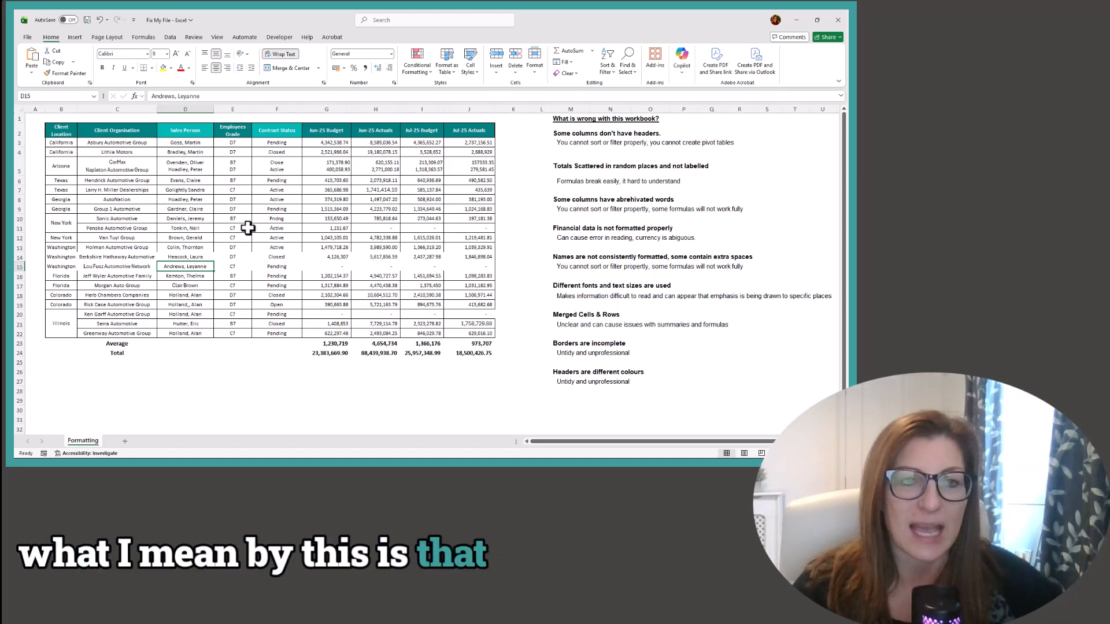
drag(287, 145, 291, 169)
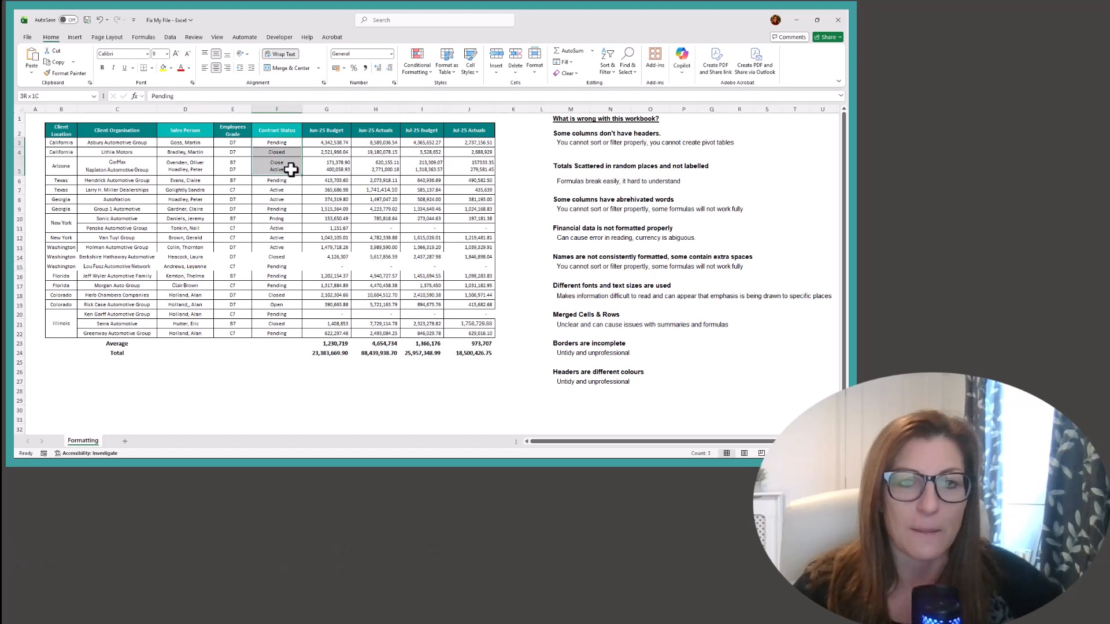
drag(289, 207, 277, 333)
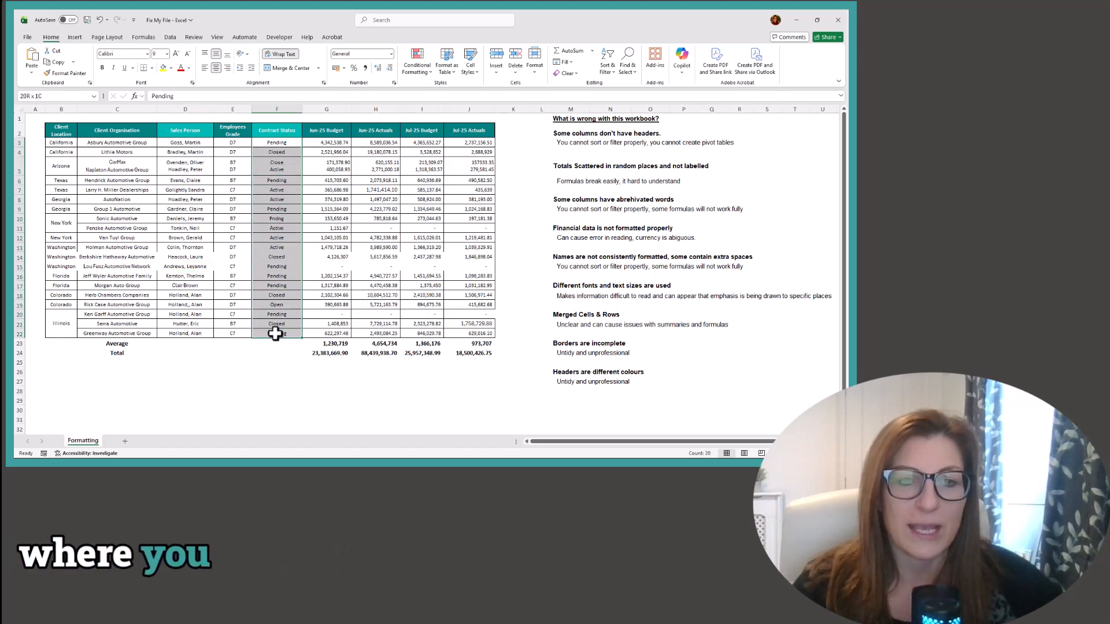
click(288, 166)
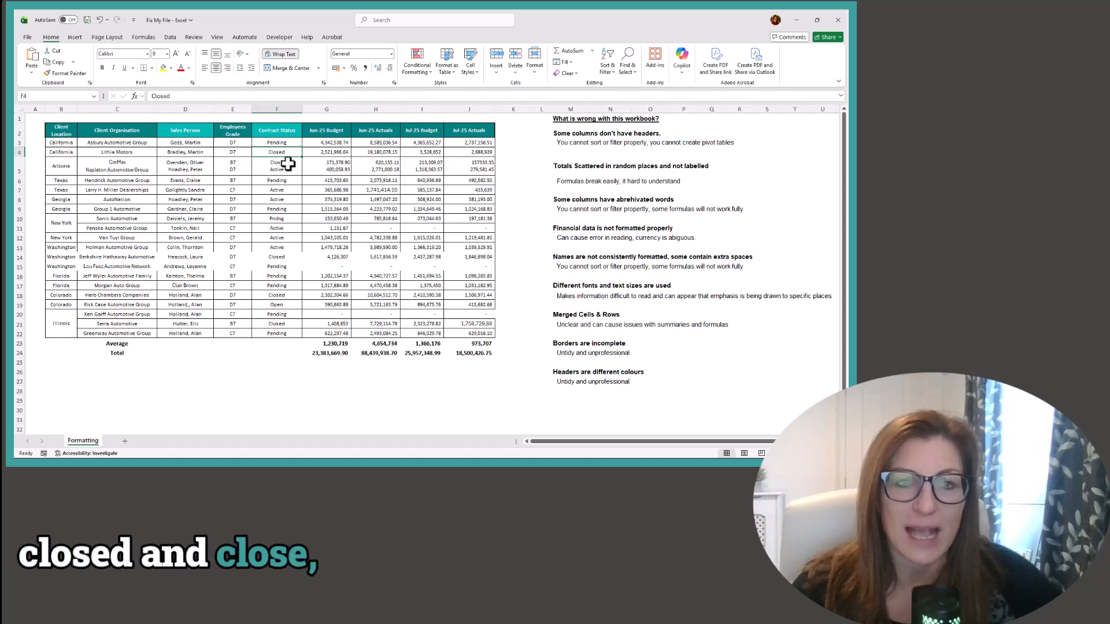
drag(287, 166, 287, 152)
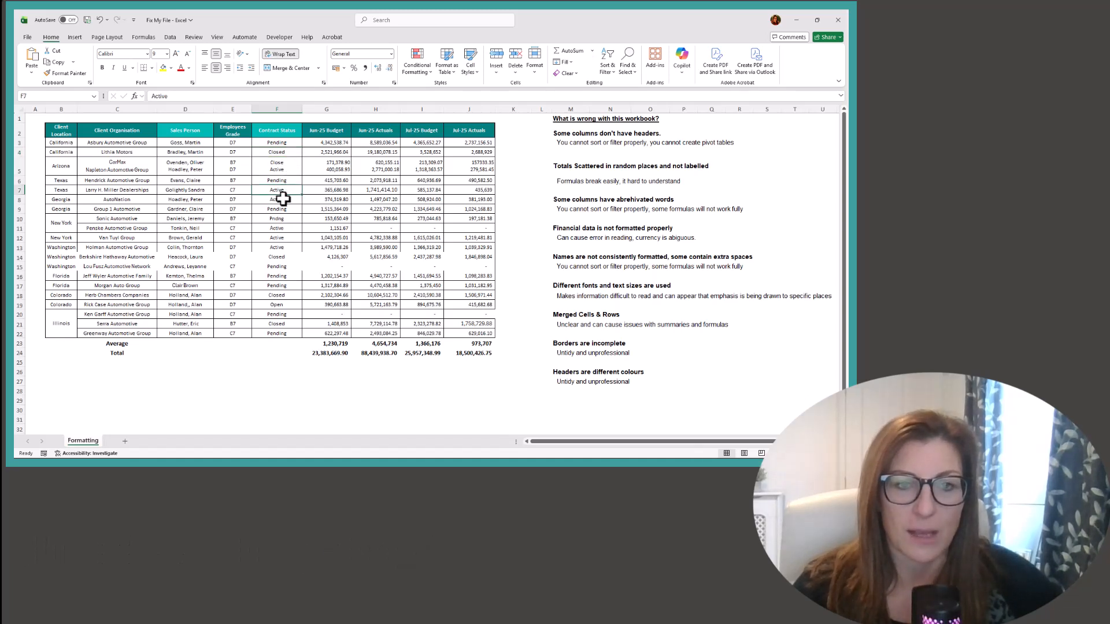
click(286, 219)
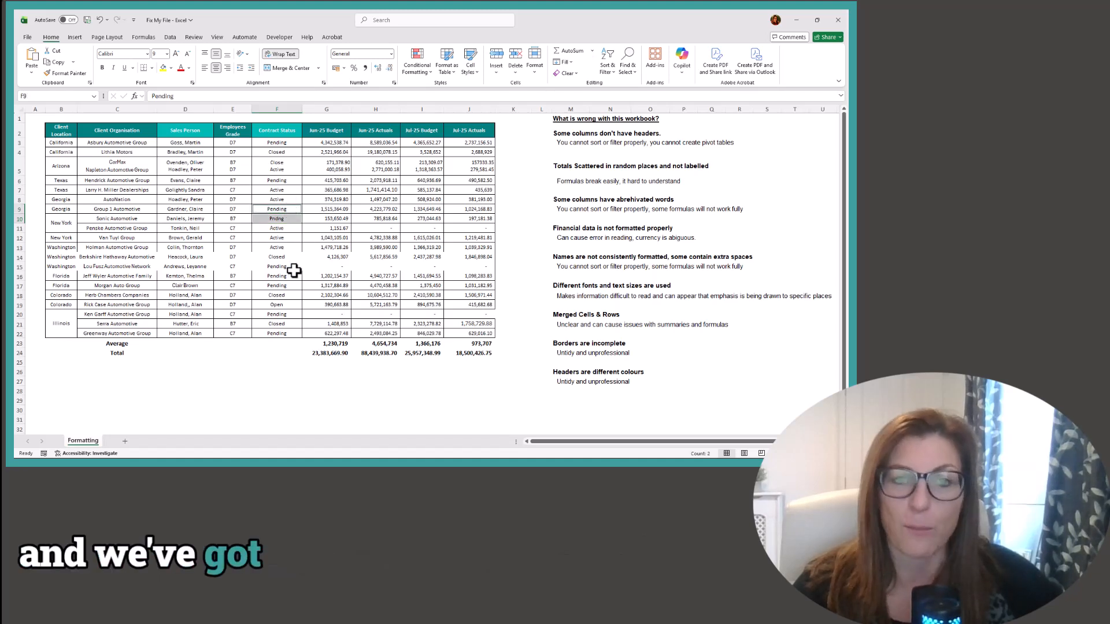
click(281, 377)
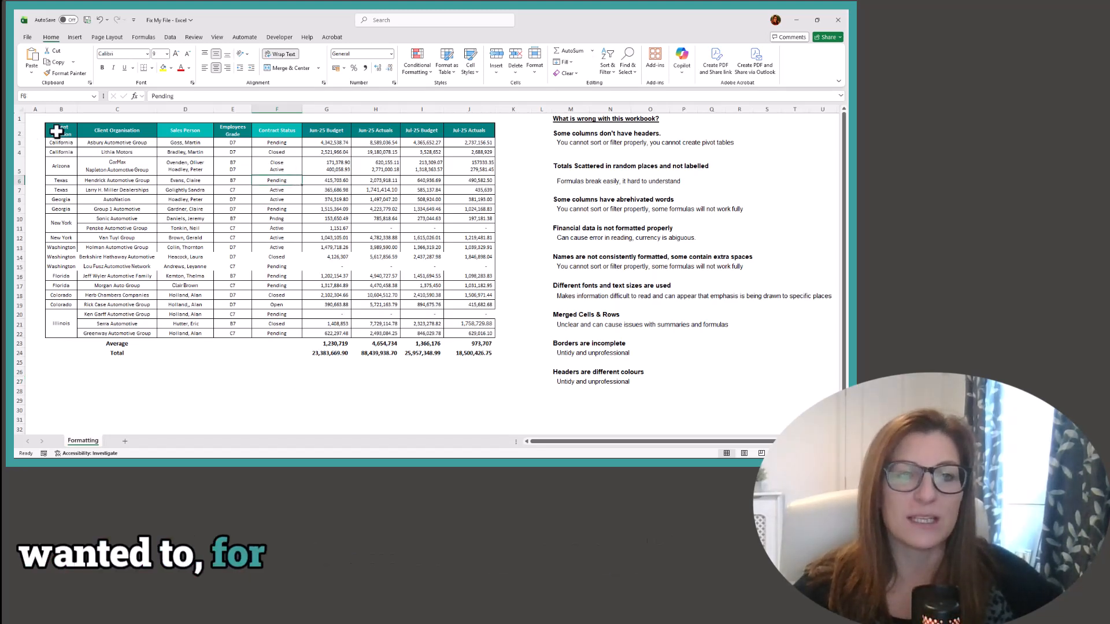
Add filters to the header row B2:J2 and review the variations offered in the Contract Status filter list.
drag(57, 131, 425, 131)
click(170, 37)
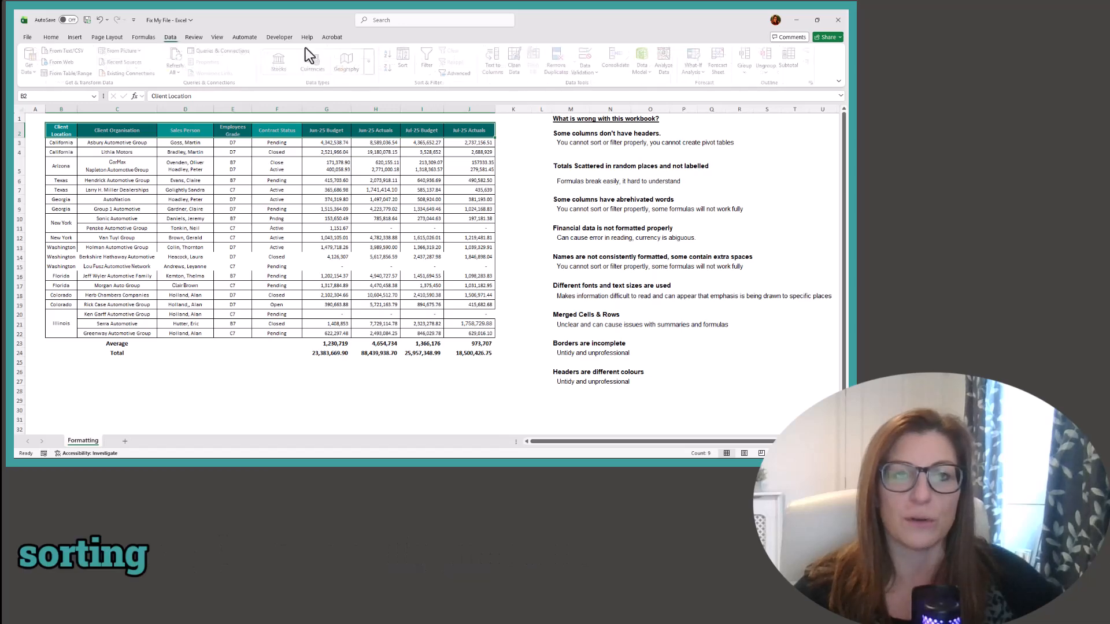
click(296, 179)
click(297, 134)
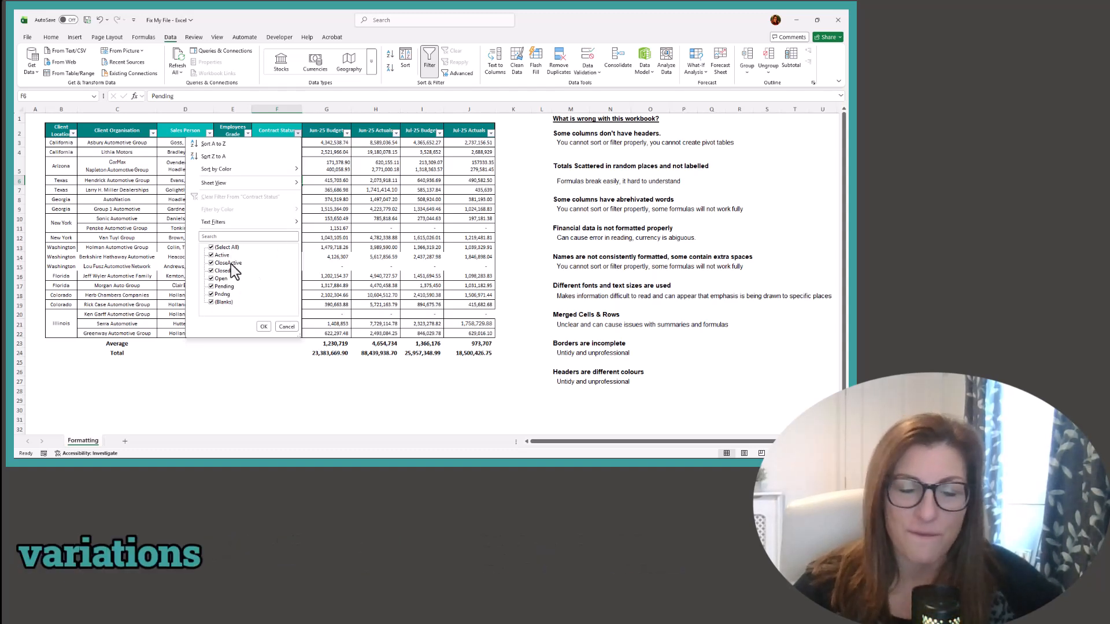
click(264, 327)
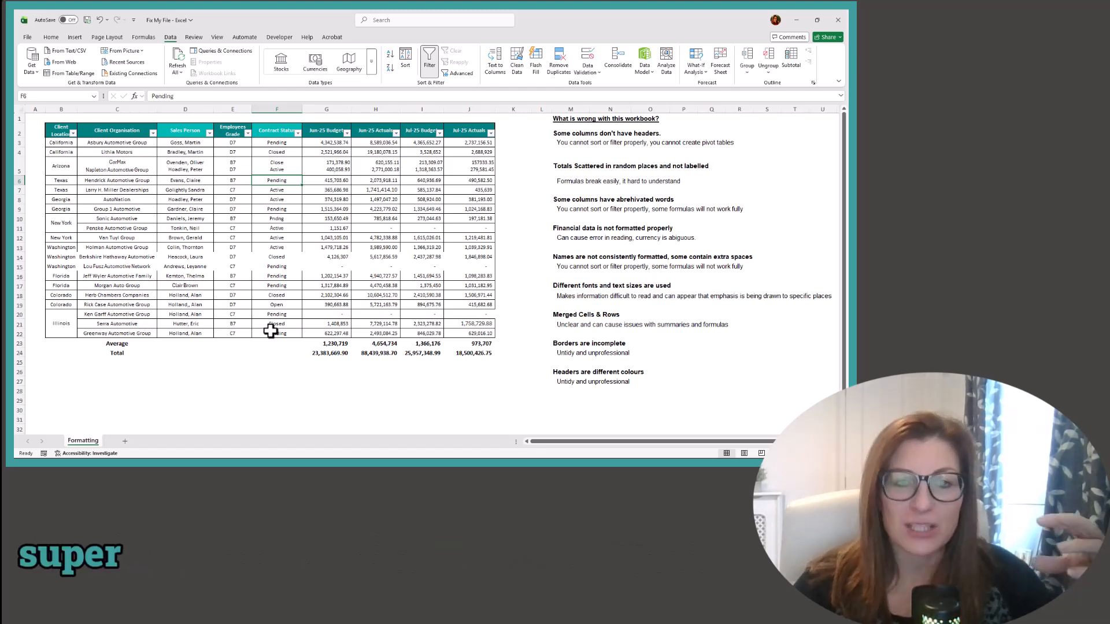
Replace the misspelled contract status in F10 with "Pending" copied from F9, and clear the copy selection.
click(275, 217)
click(276, 209)
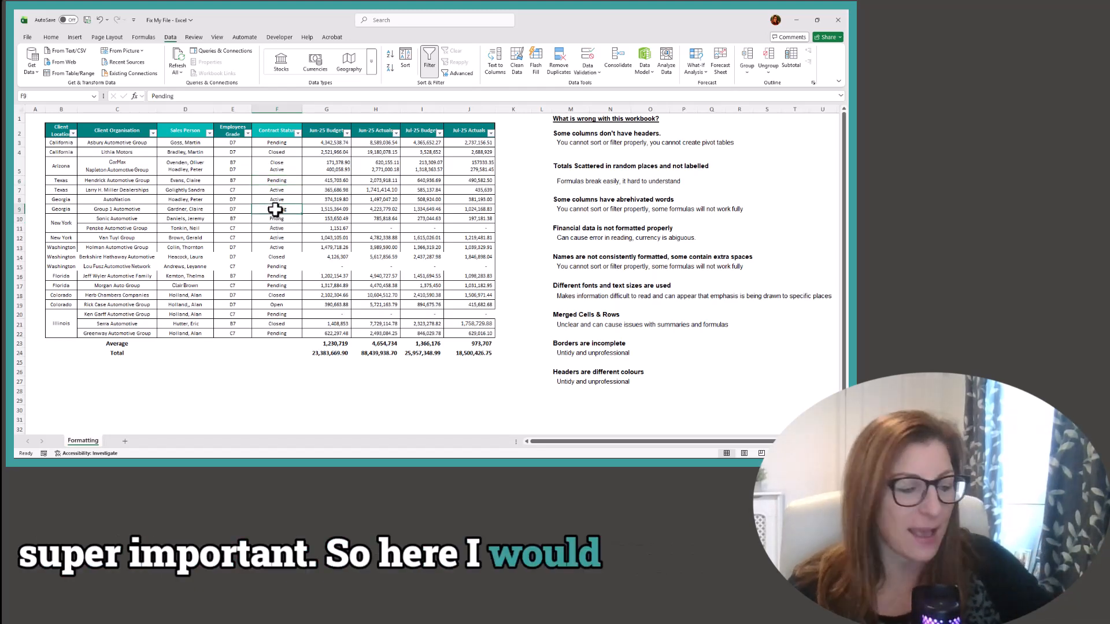
key(ctrl+c)
key(ctrl+v)
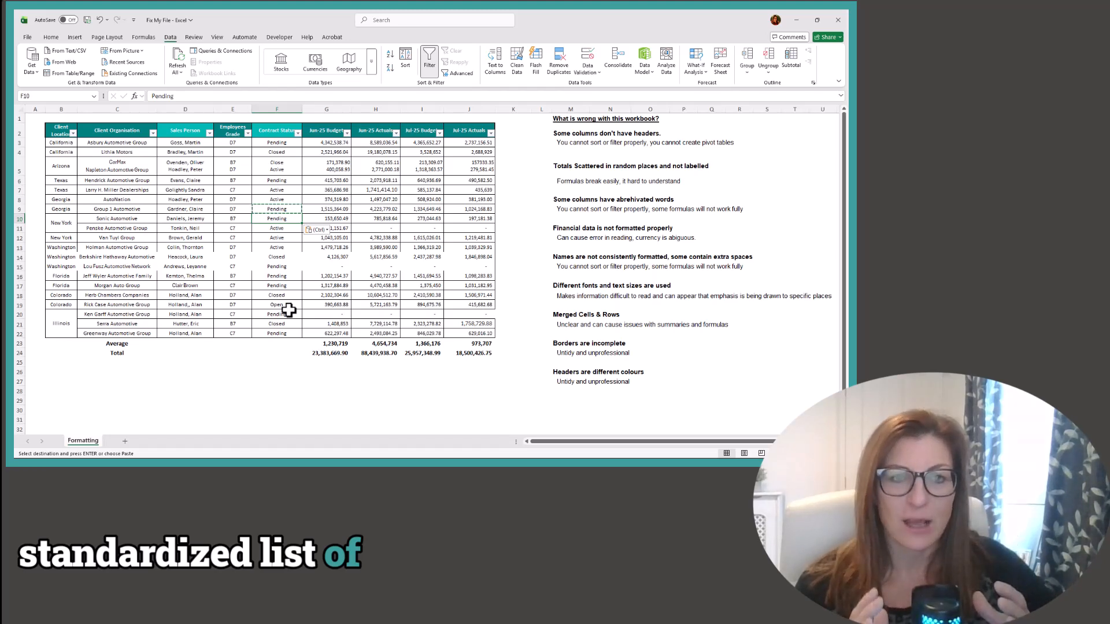
drag(278, 151, 267, 334)
key(Escape)
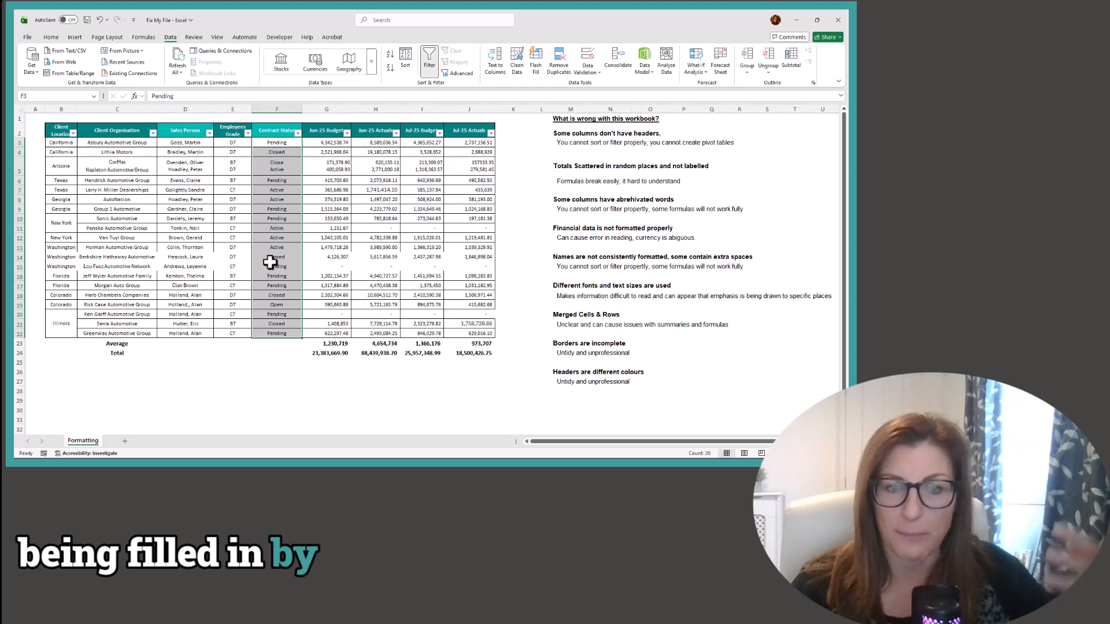
Replace the "Open" contract status in F19 with "Active" copied from F13.
click(270, 263)
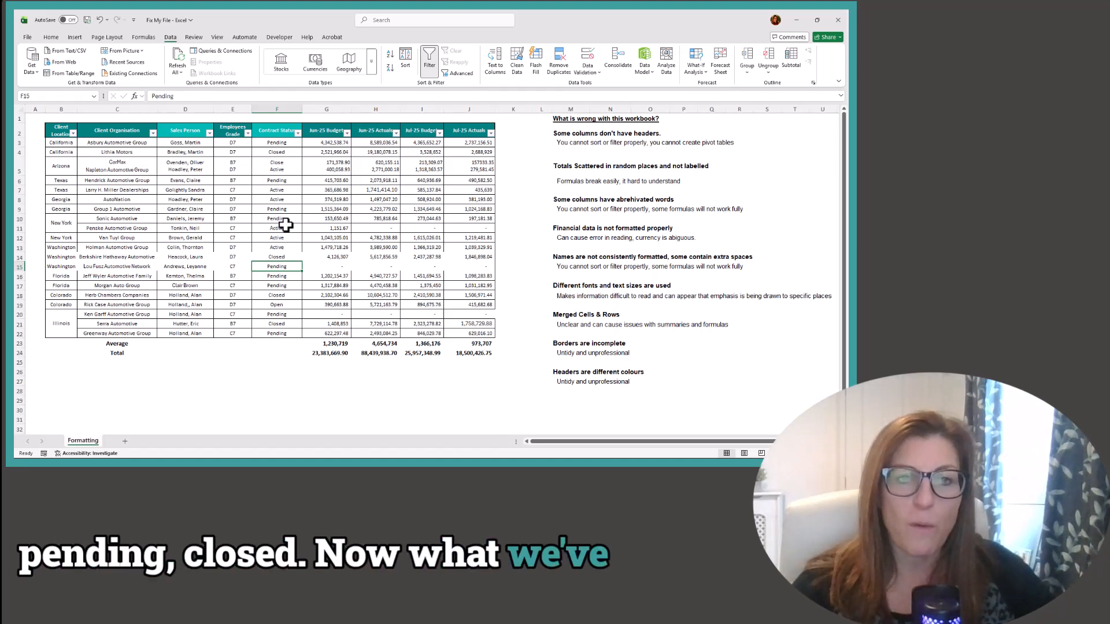
click(264, 301)
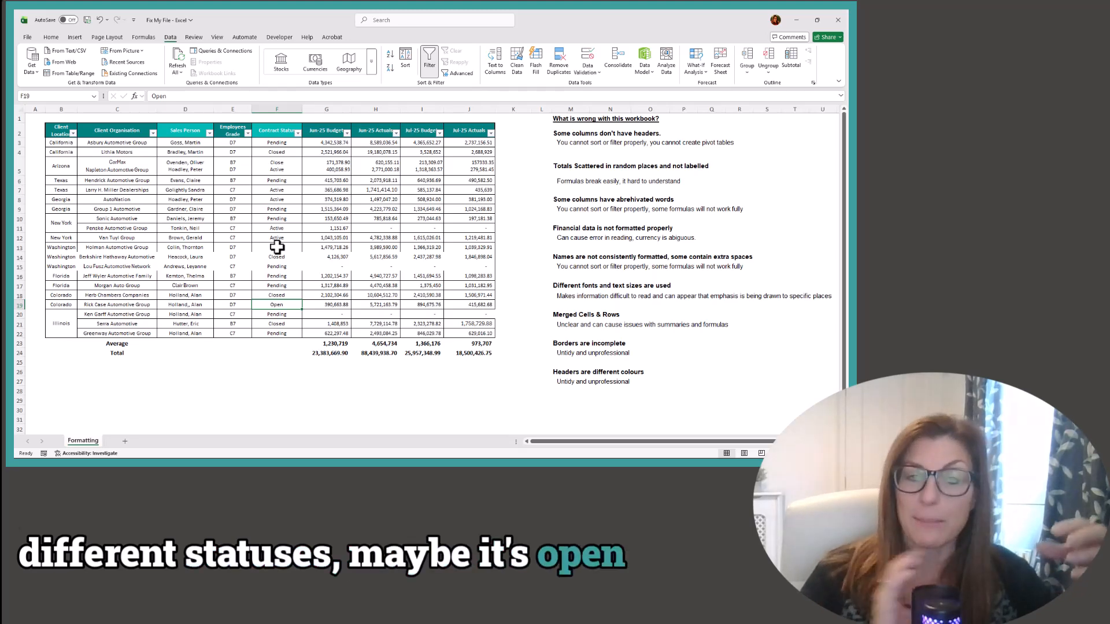
drag(277, 247, 274, 247)
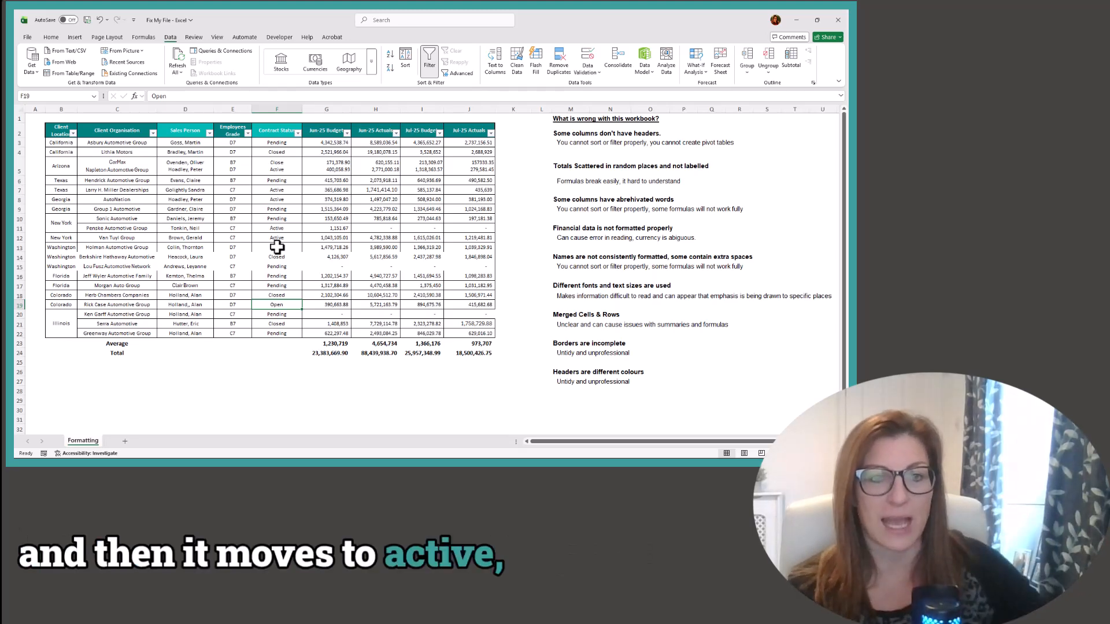
click(272, 302)
key(ctrl+v)
click(266, 353)
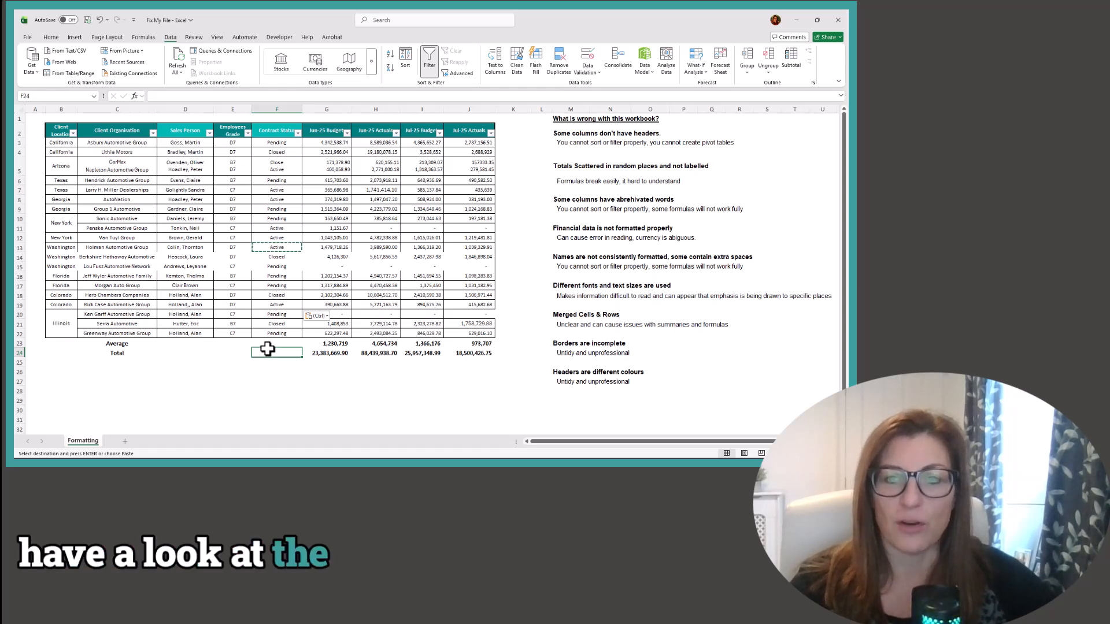
Read the note on financial data formatting and examine the budget and actuals figures in G3:J24 and the client locations.
click(576, 228)
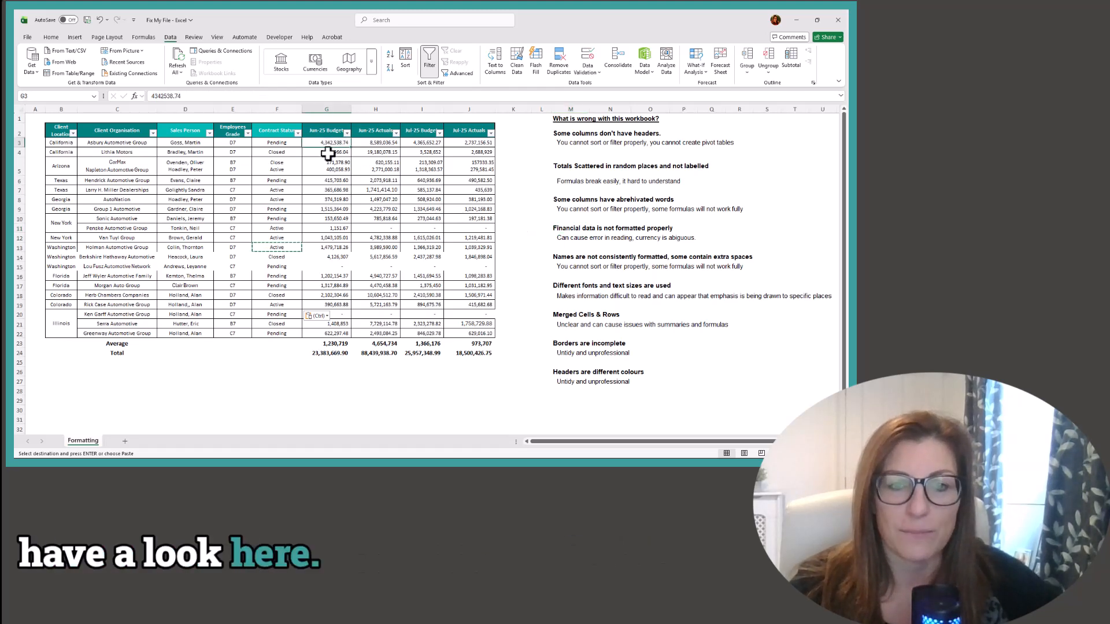
drag(328, 153, 478, 353)
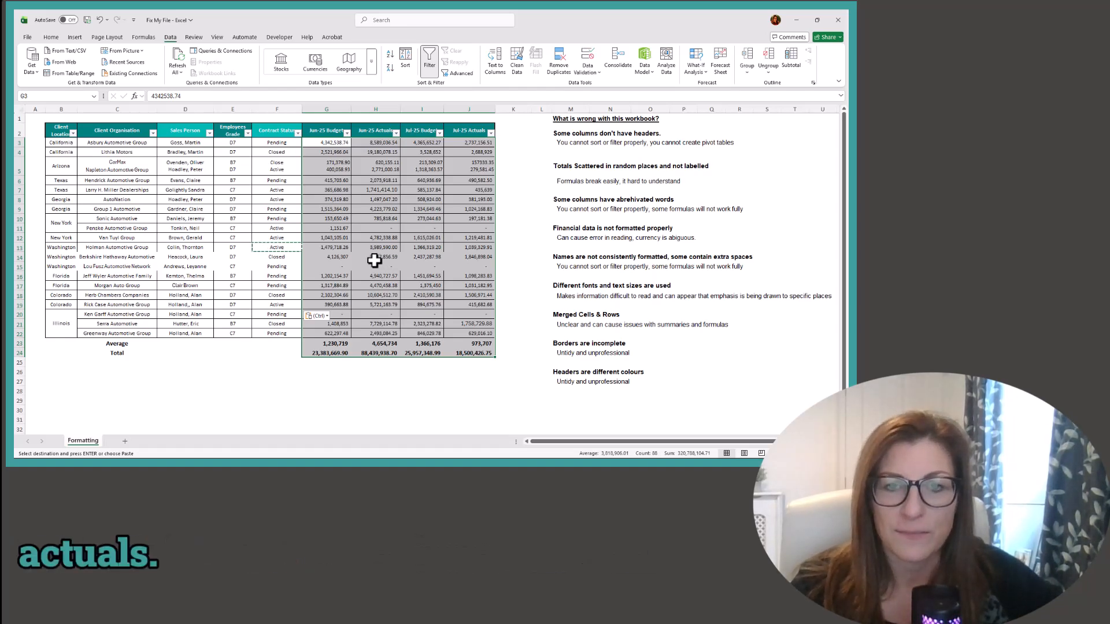
click(365, 180)
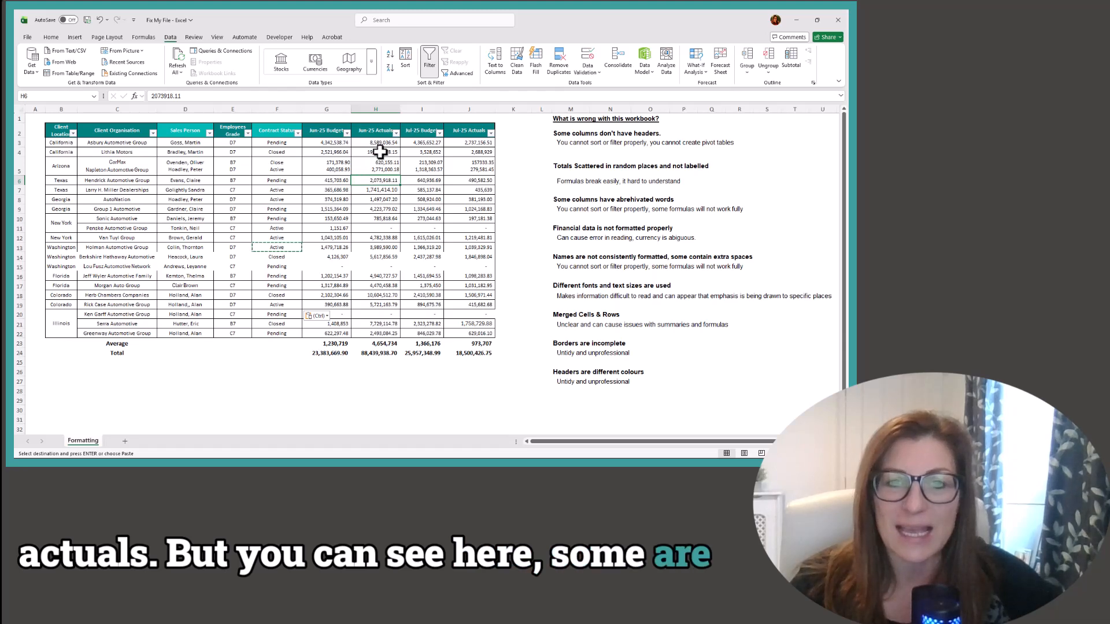
click(380, 152)
click(377, 163)
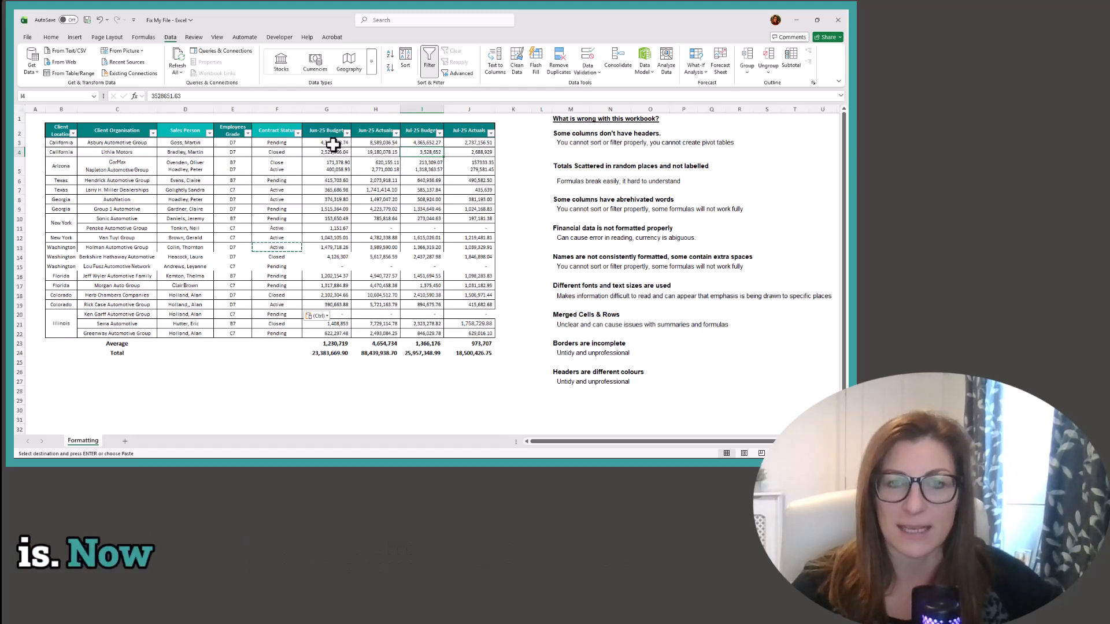
drag(61, 143, 73, 319)
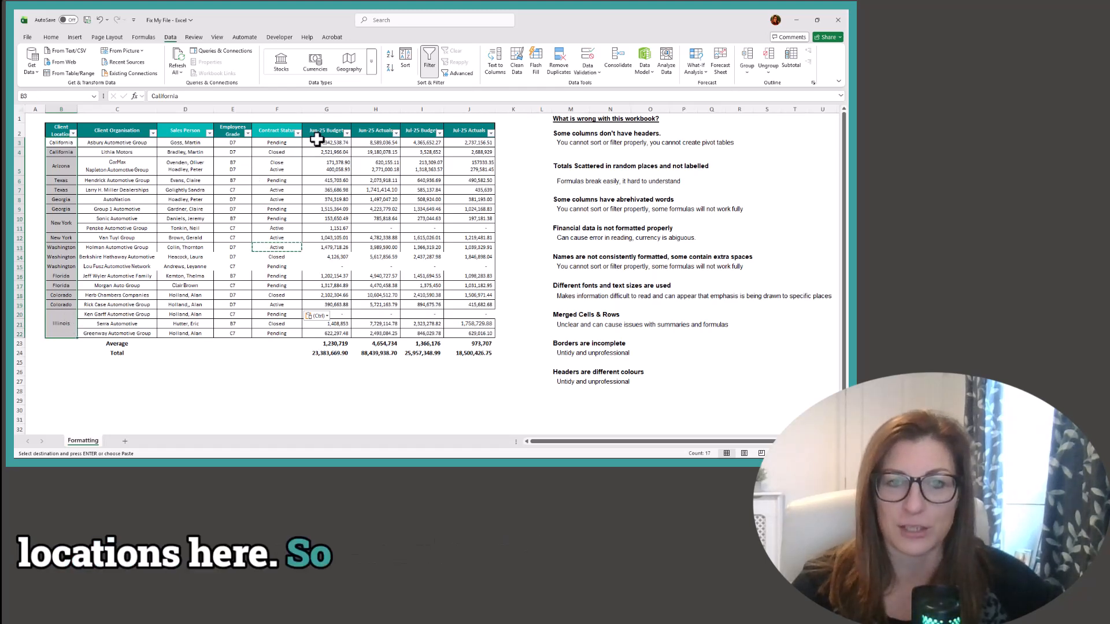
Apply the dollar accounting number format to the budget and actuals figures in G3:J24, and clear the copy selection.
drag(320, 142, 466, 352)
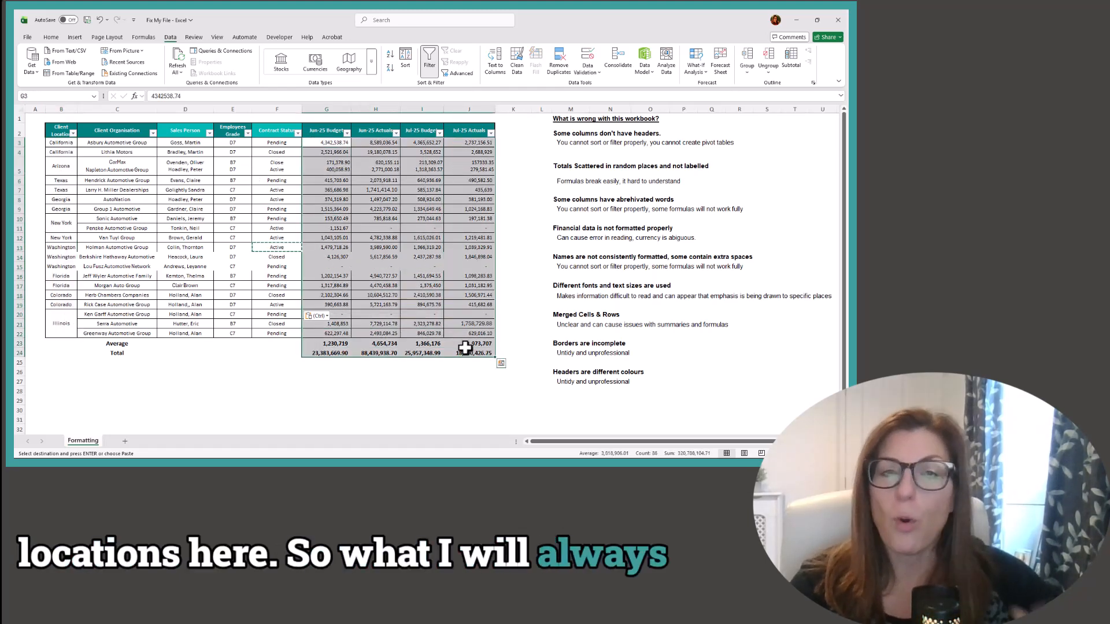
click(50, 37)
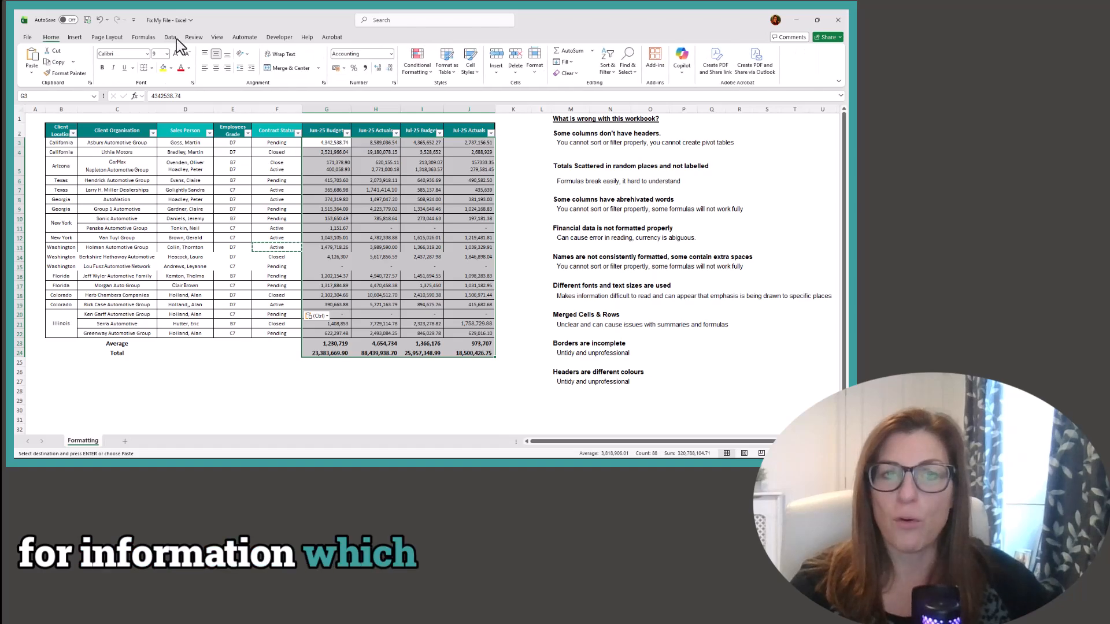
click(343, 68)
key(Escape)
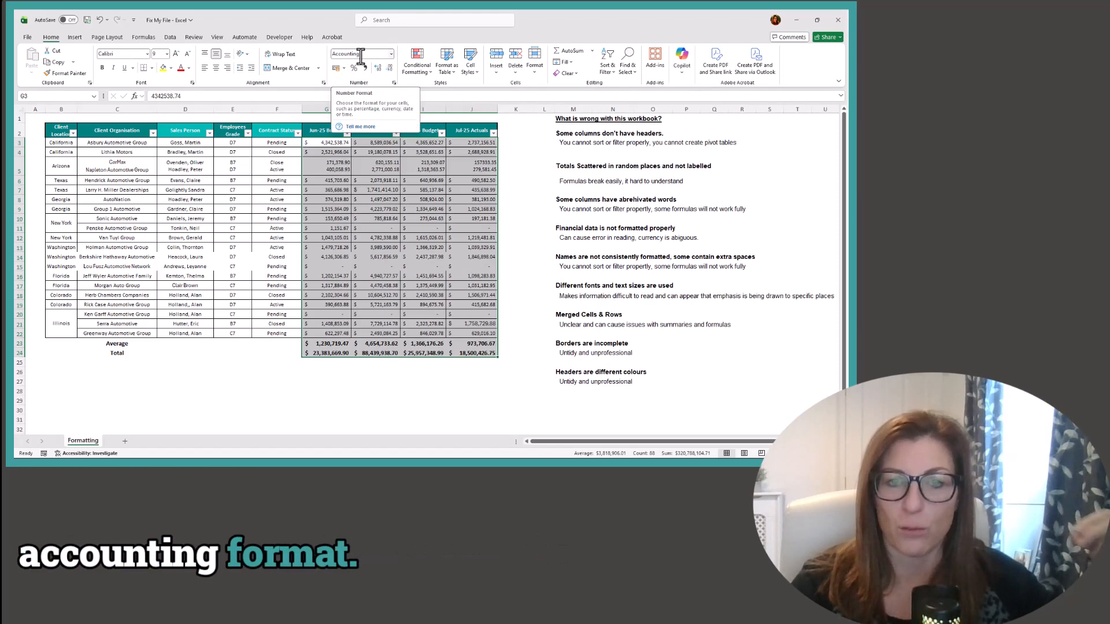
Examine the reformatted budget and actuals figures, the doubled-up entries in row 5, and the note on different fonts and text sizes.
click(325, 165)
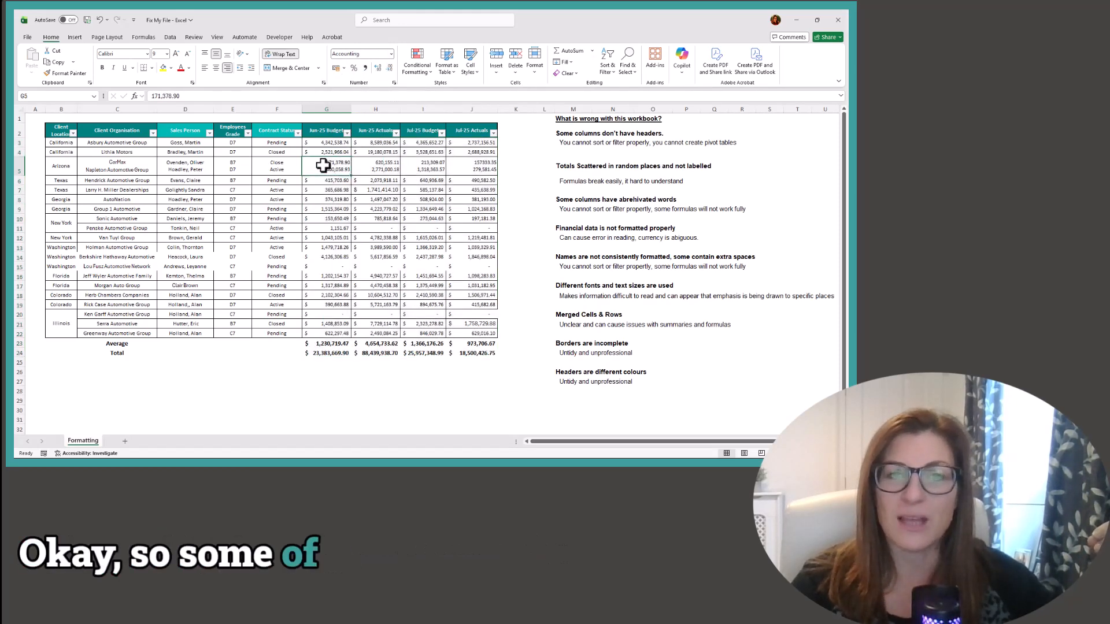
click(317, 314)
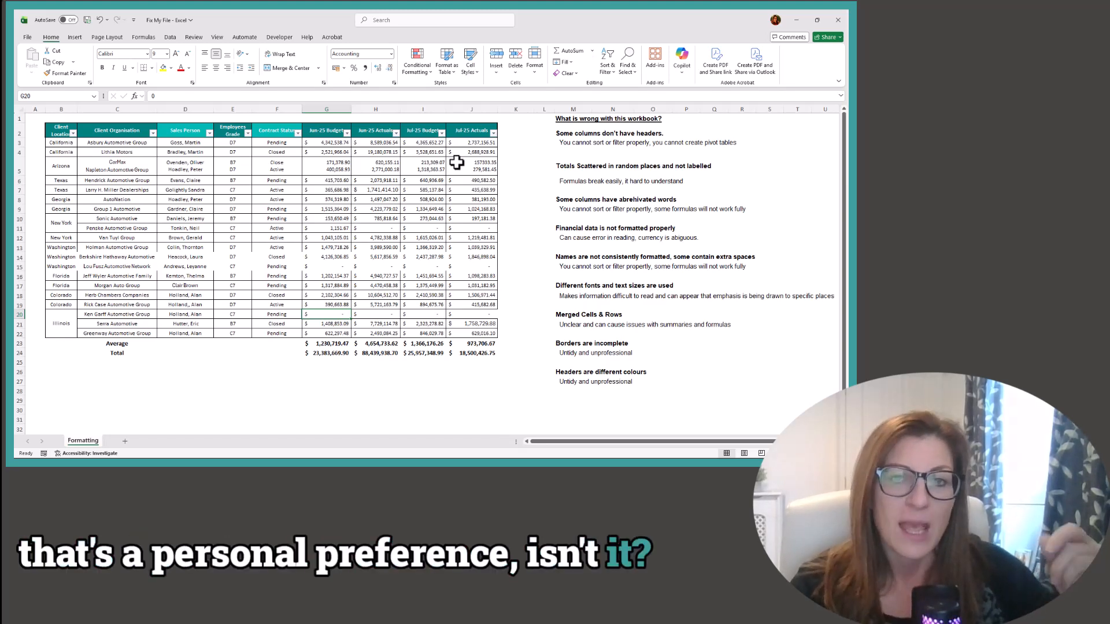
drag(457, 163, 322, 163)
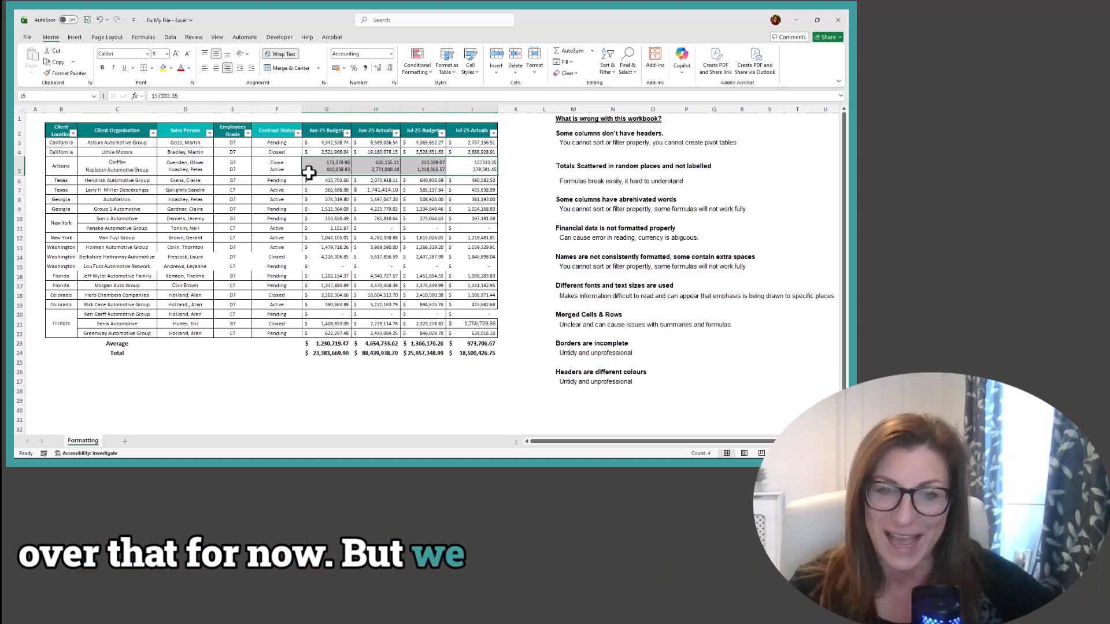
drag(346, 184, 334, 344)
click(470, 292)
click(296, 352)
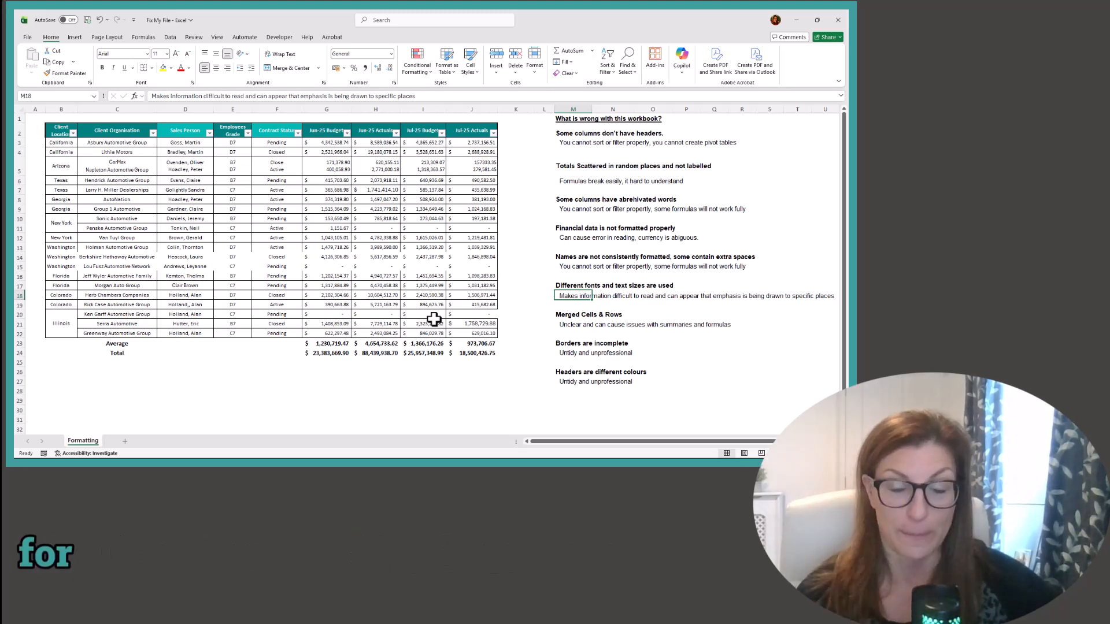
click(385, 192)
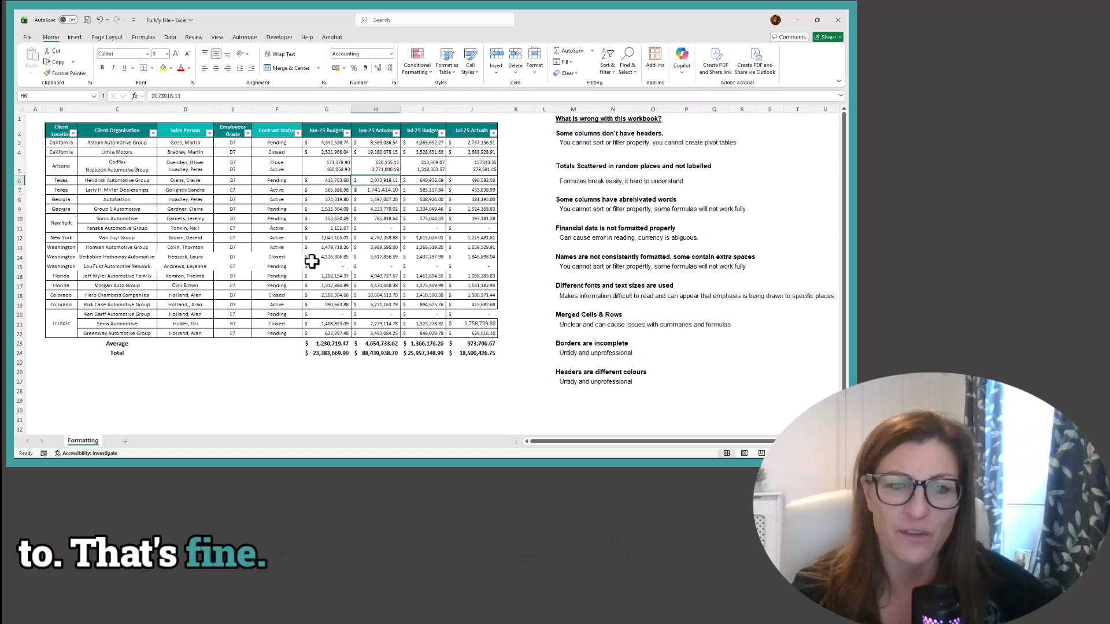
click(119, 172)
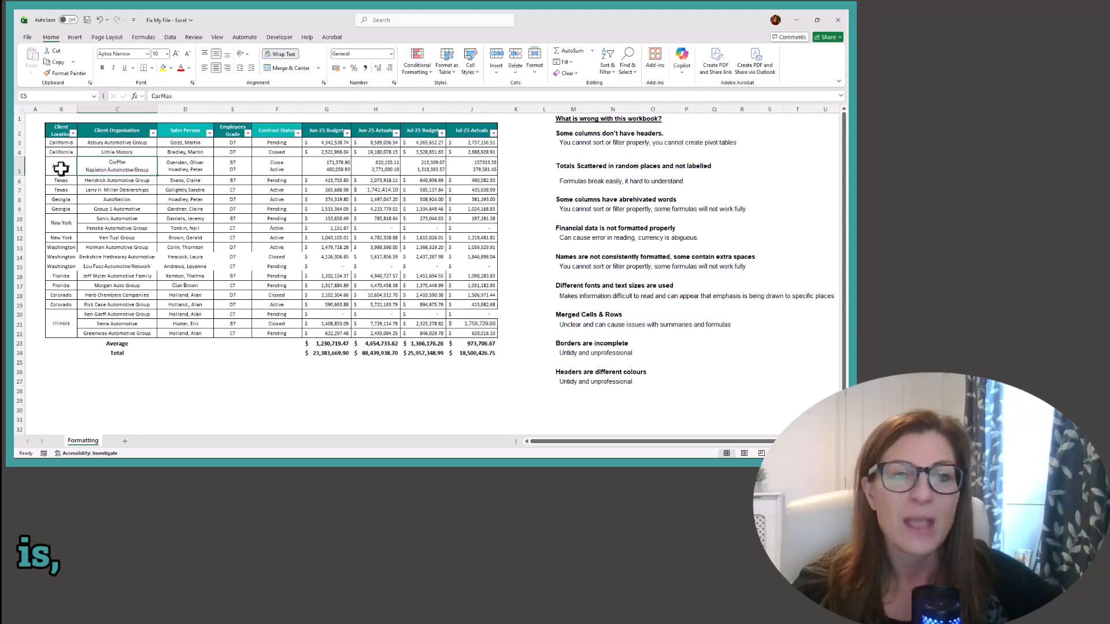
Change the font of the entire worksheet to Arial.
click(59, 144)
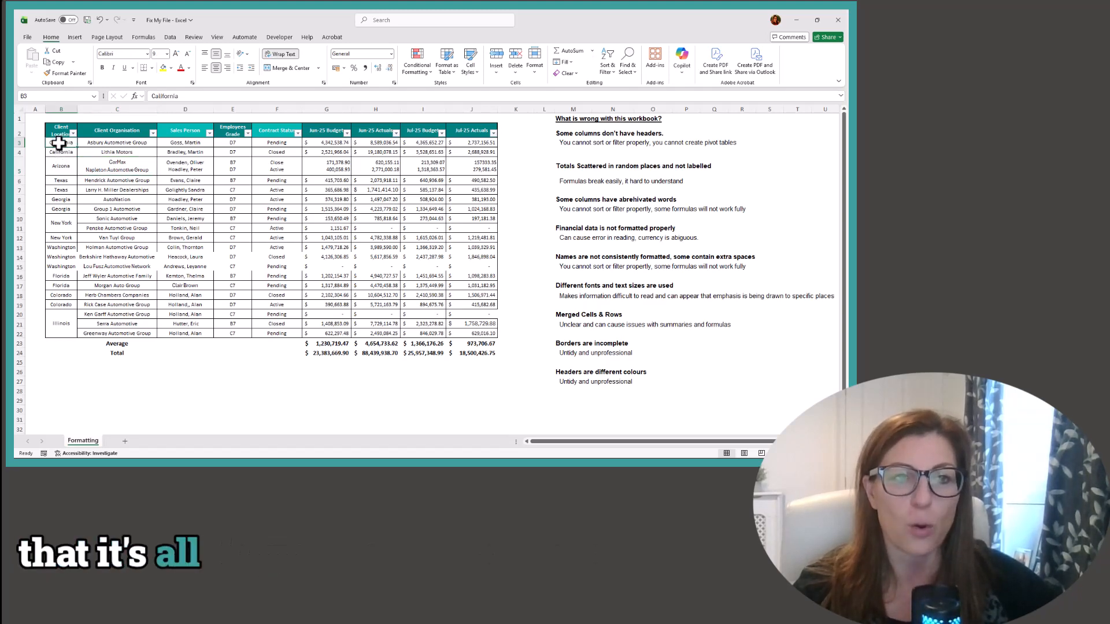
drag(58, 143, 463, 354)
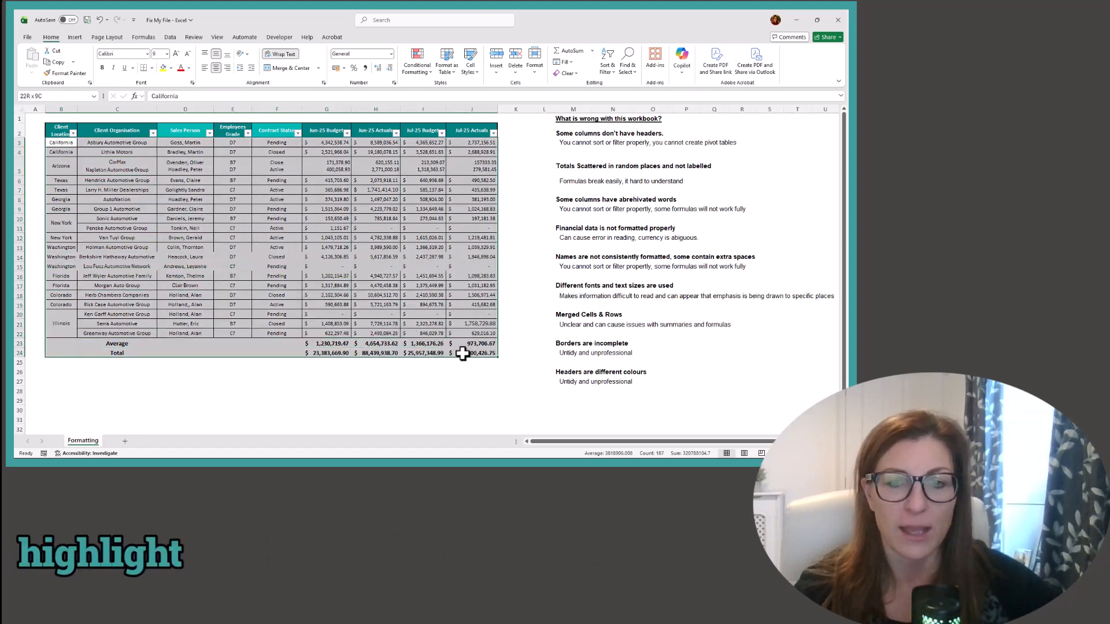
click(20, 109)
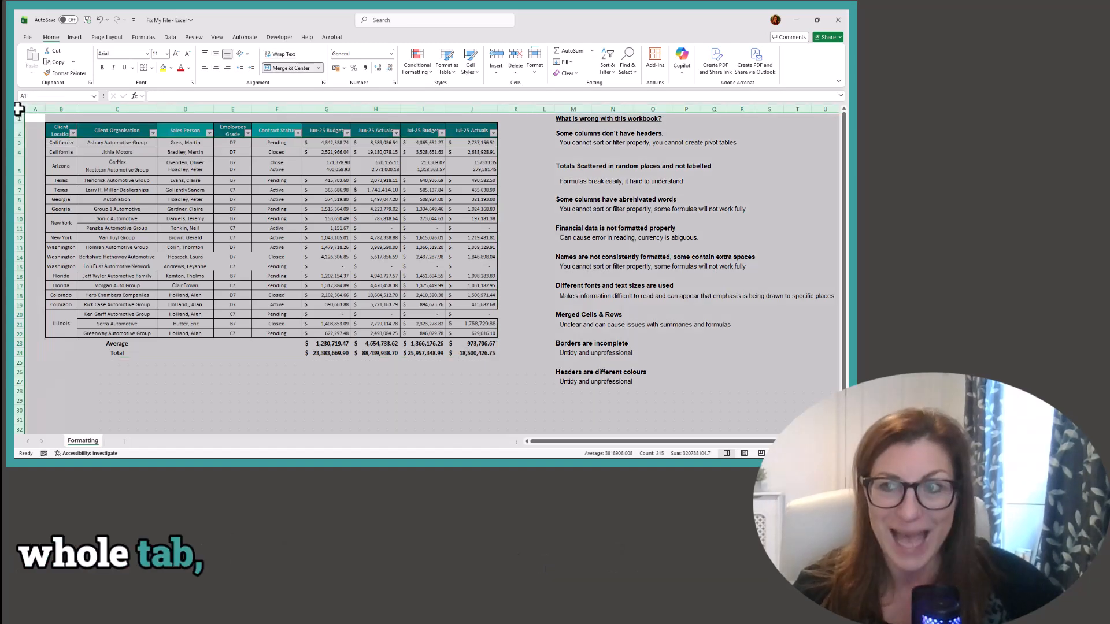
click(60, 142)
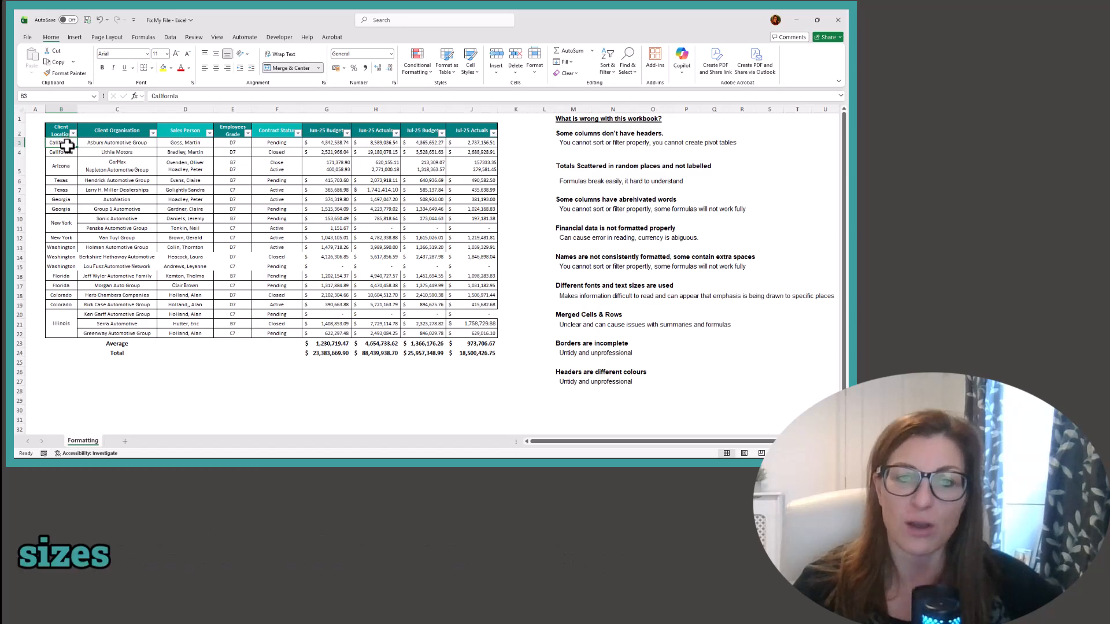
drag(61, 142, 240, 233)
click(20, 109)
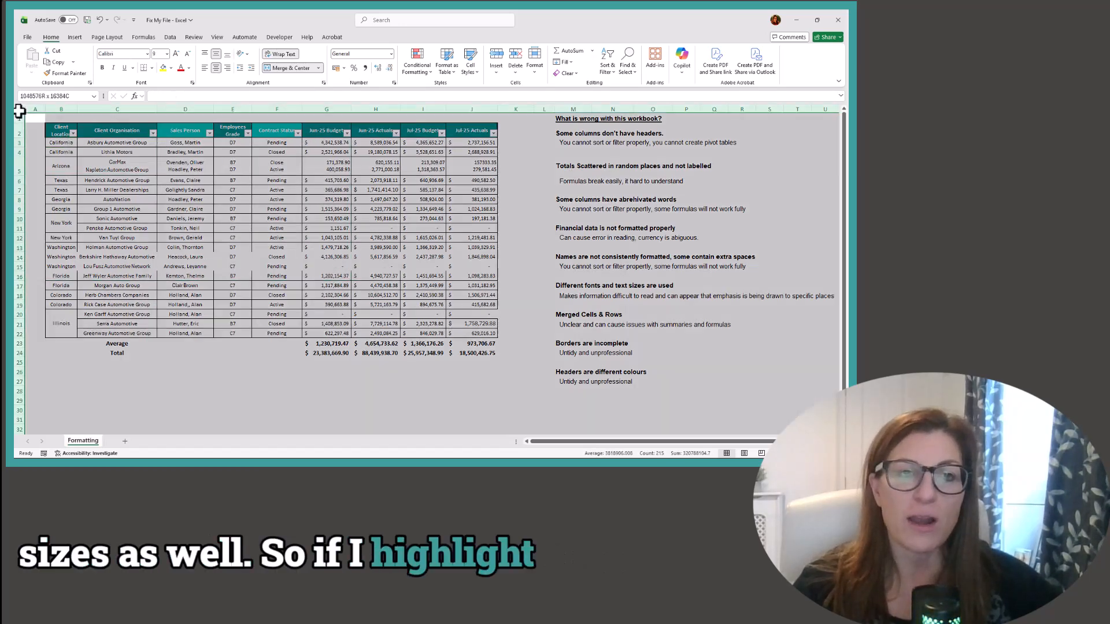
click(146, 54)
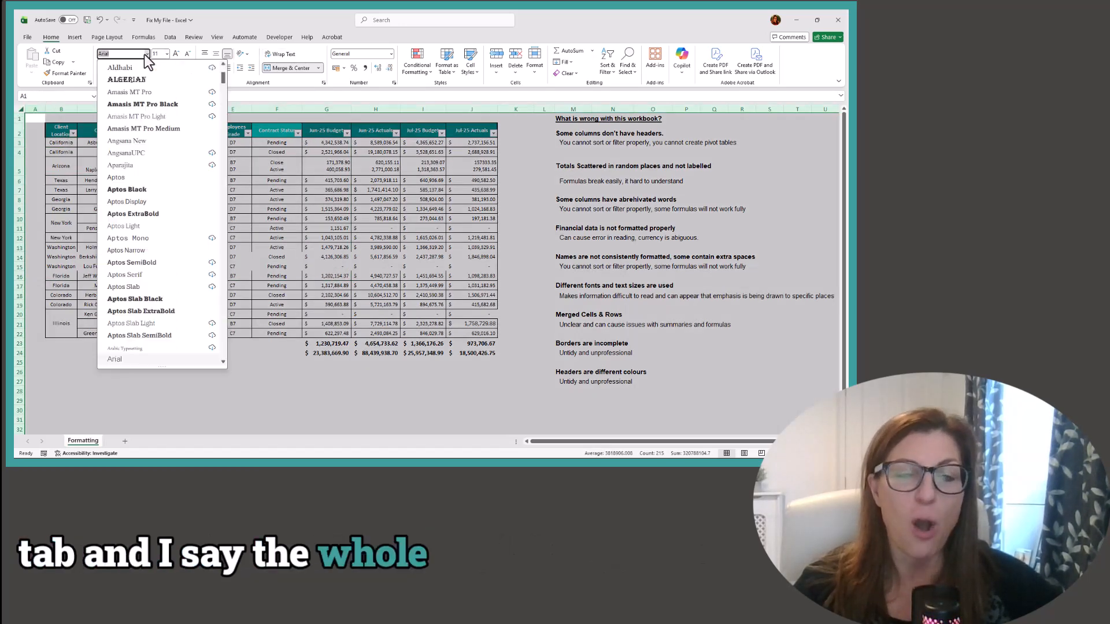
click(114, 359)
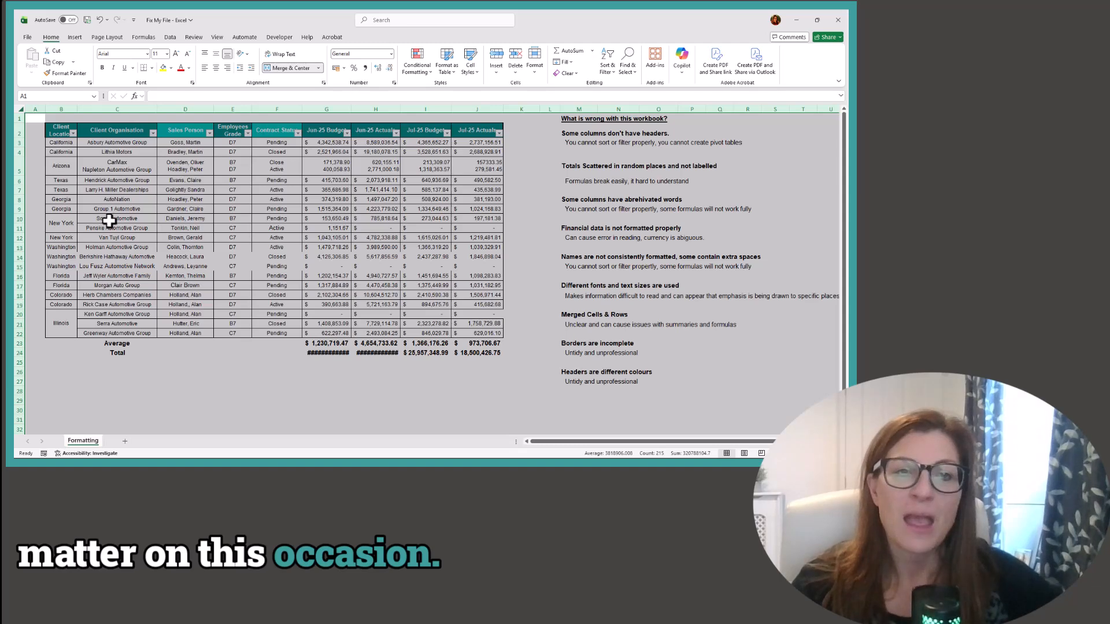
click(329, 293)
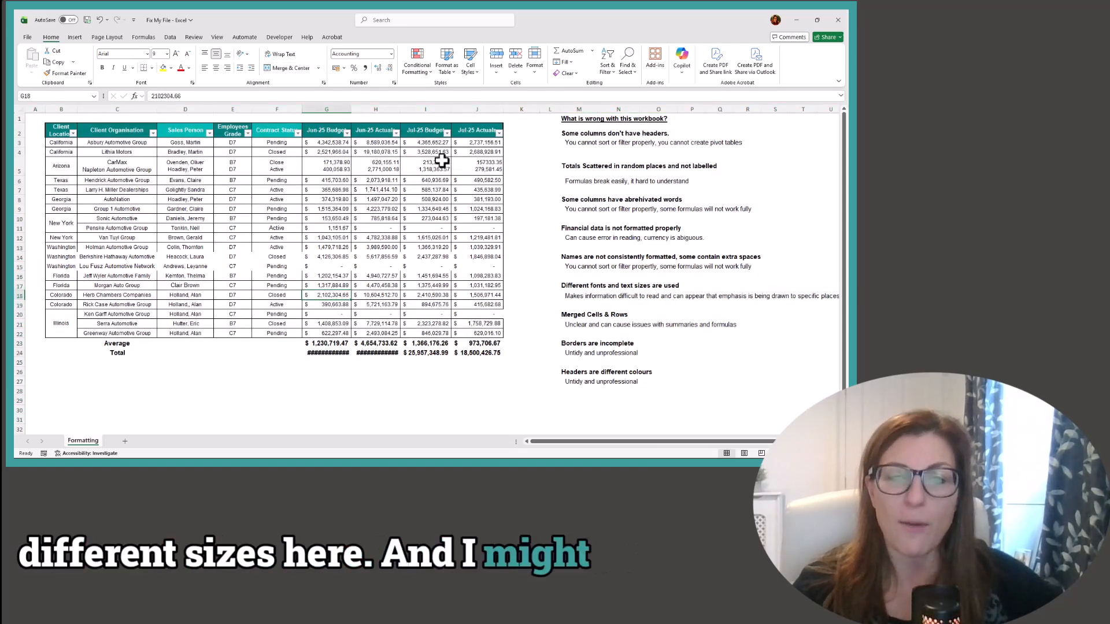
Compare the header and totals rows, and set the font size of the data cells B3:J22 to 9.
drag(458, 132, 93, 127)
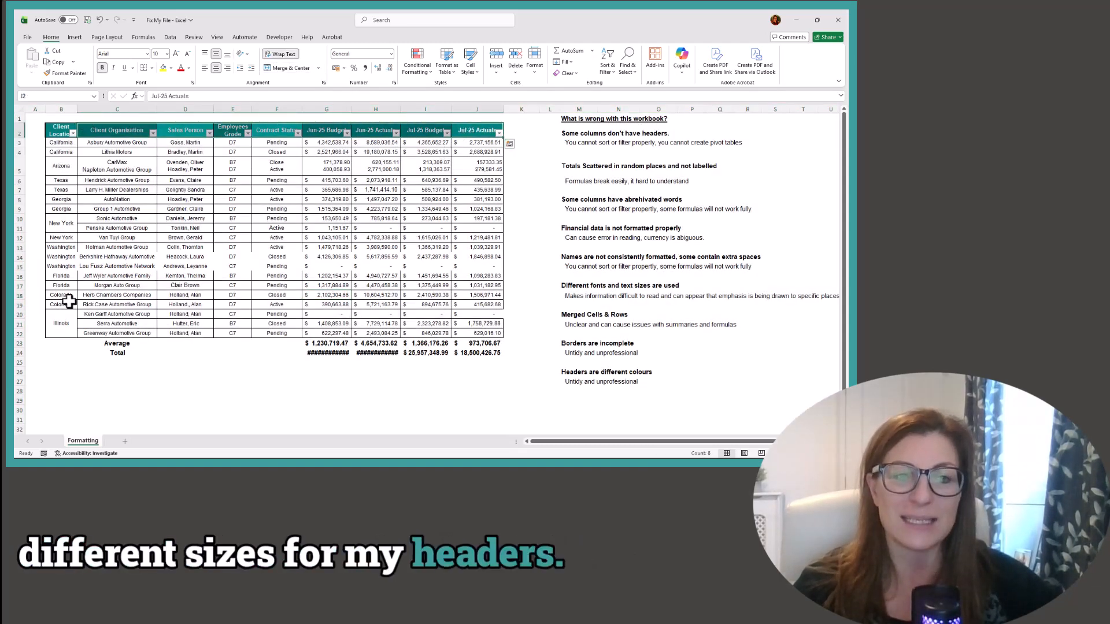
drag(117, 345, 474, 353)
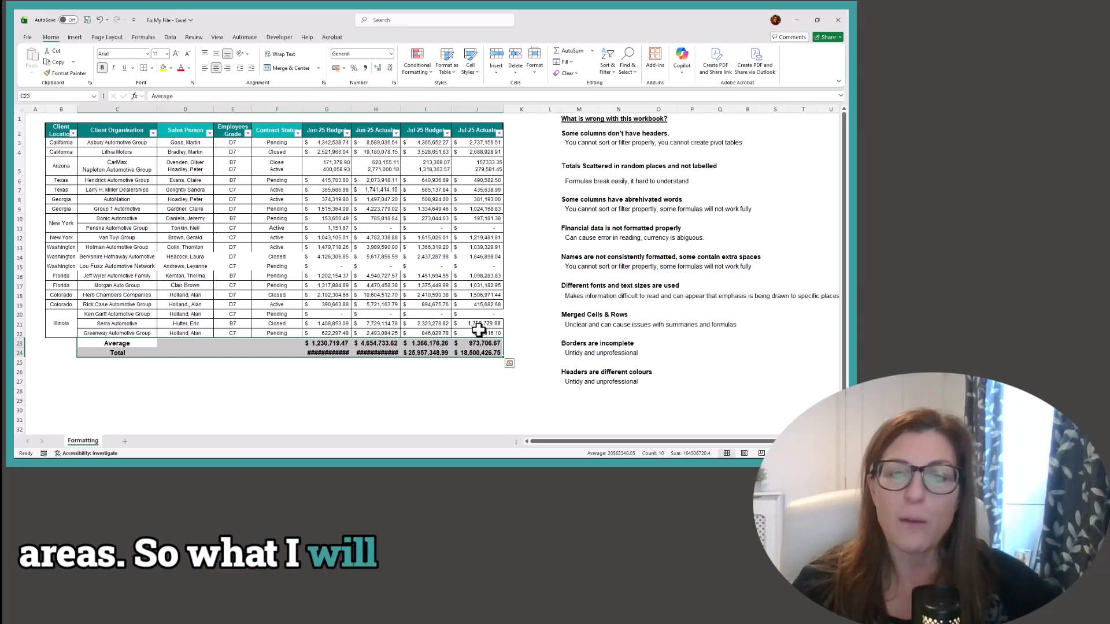
drag(478, 332, 62, 138)
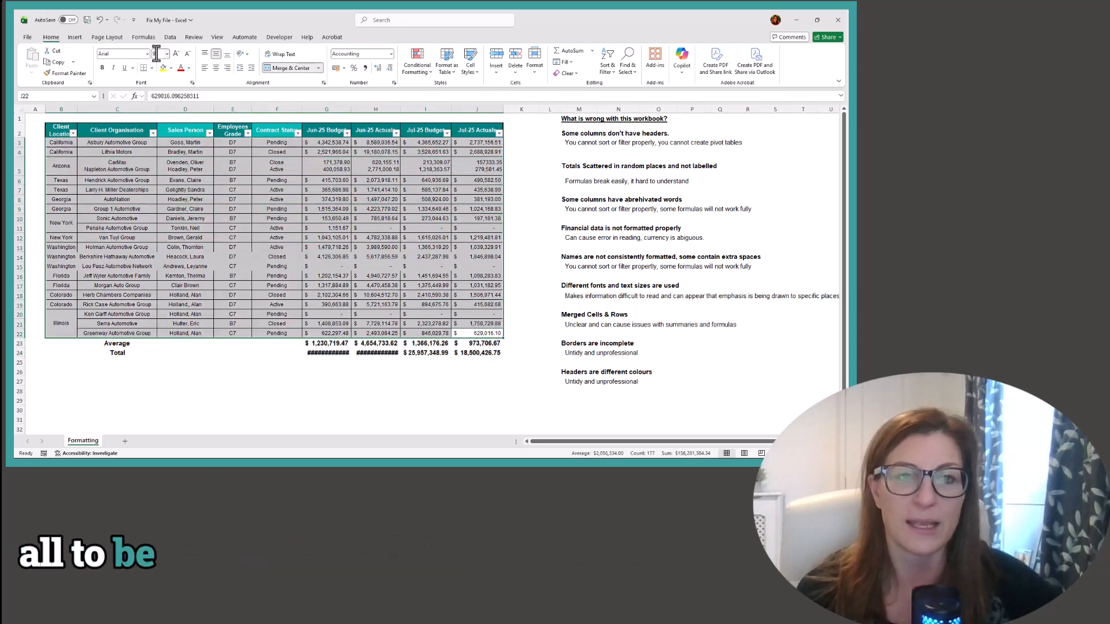
text(9)
key(Return)
click(250, 279)
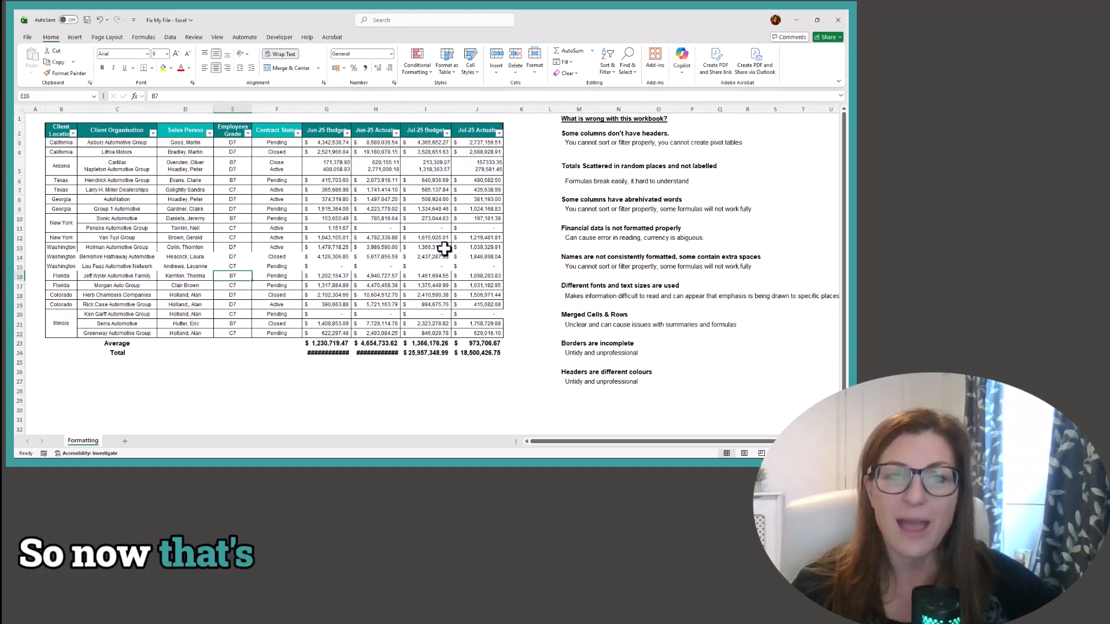
Auto-fit the widths of columns G and H to their contents.
double_click(351, 108)
double_click(408, 109)
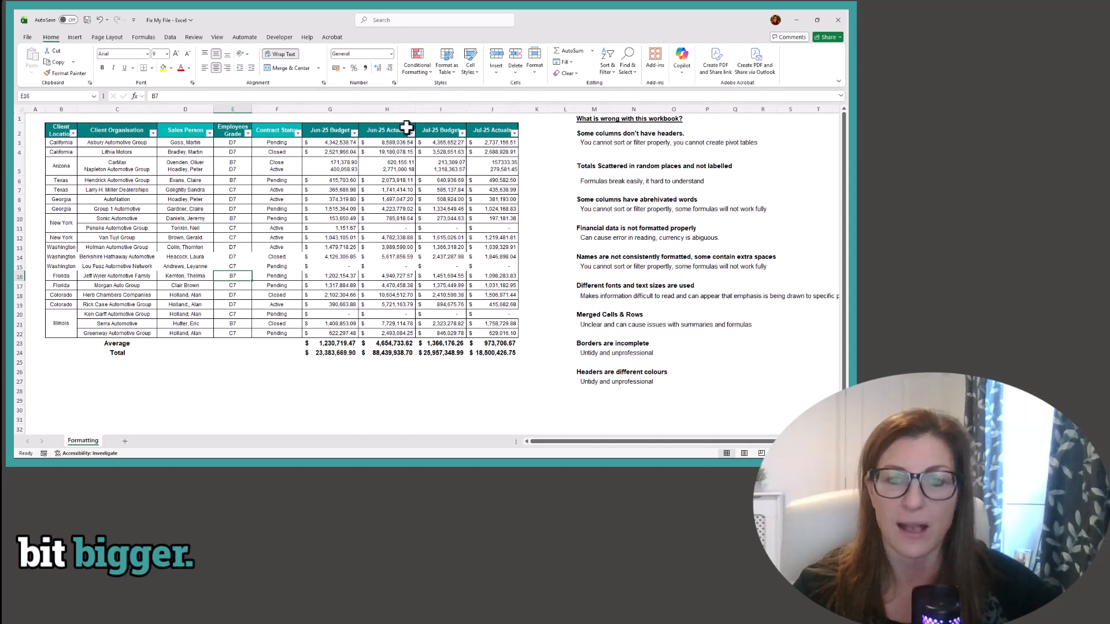
click(394, 353)
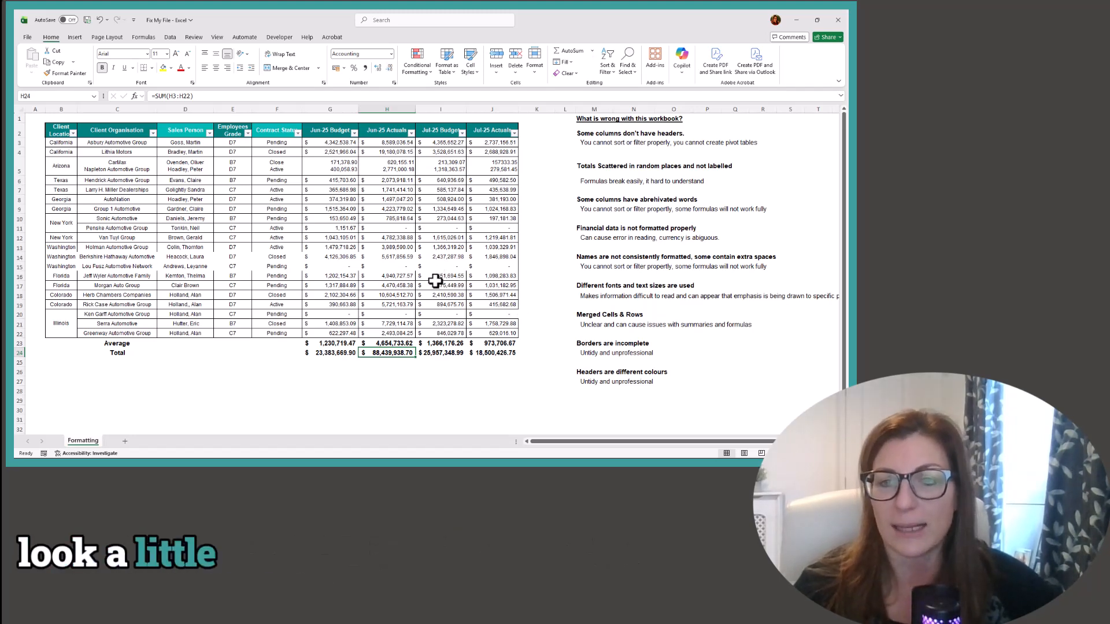
Read the note on merged cells and rows, and check how the row 5 entries appear in the Contract Status and Jun-25 Budget filter lists.
click(604, 316)
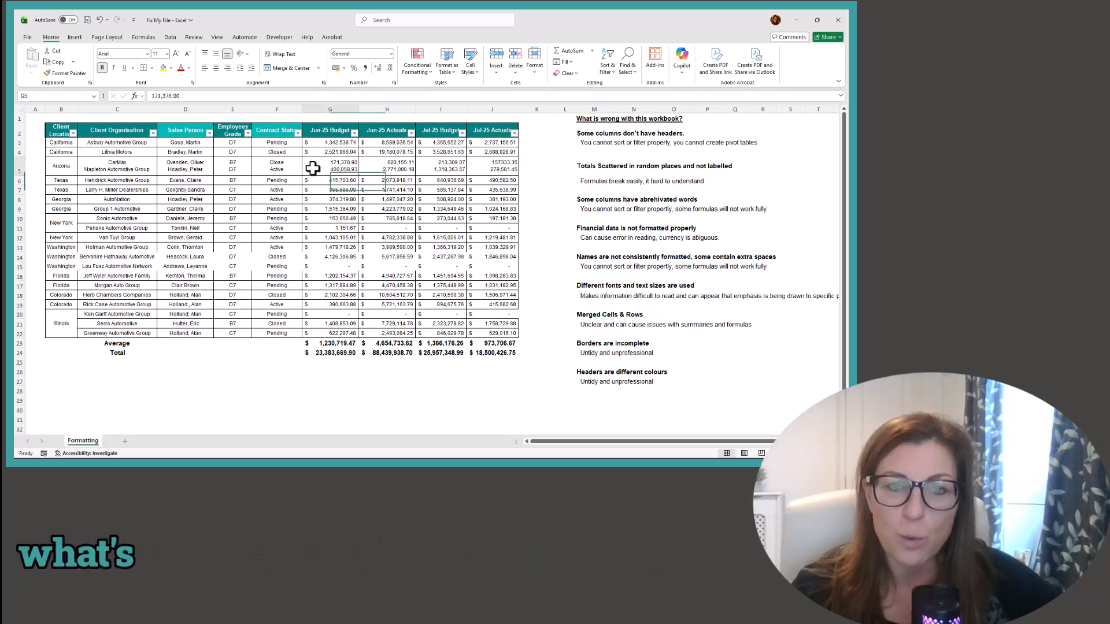
drag(326, 166, 492, 170)
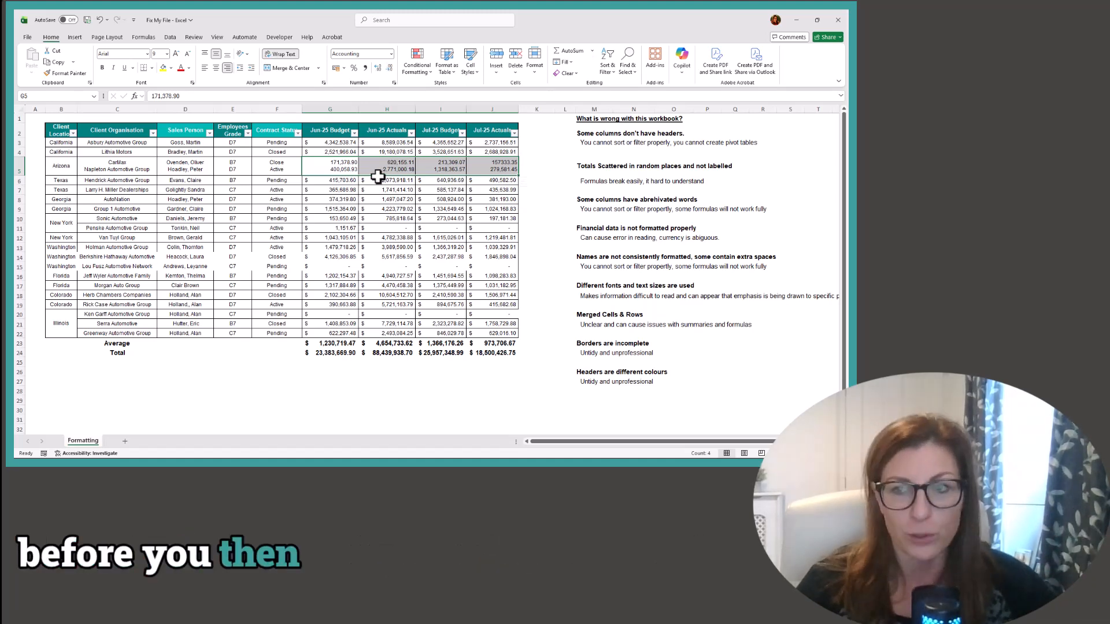
click(282, 162)
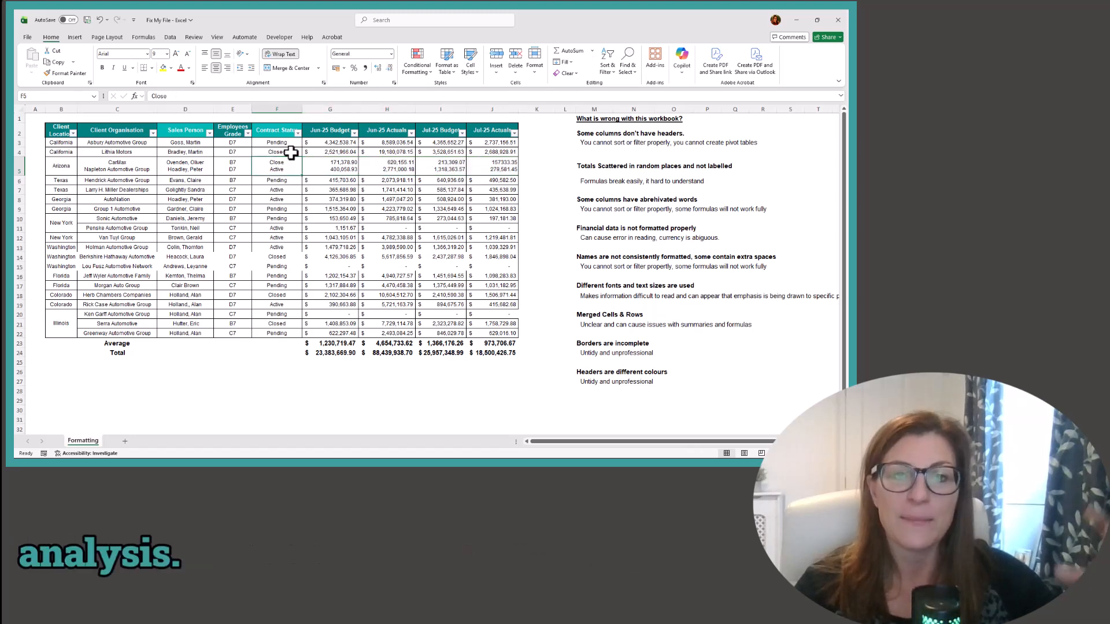
click(298, 133)
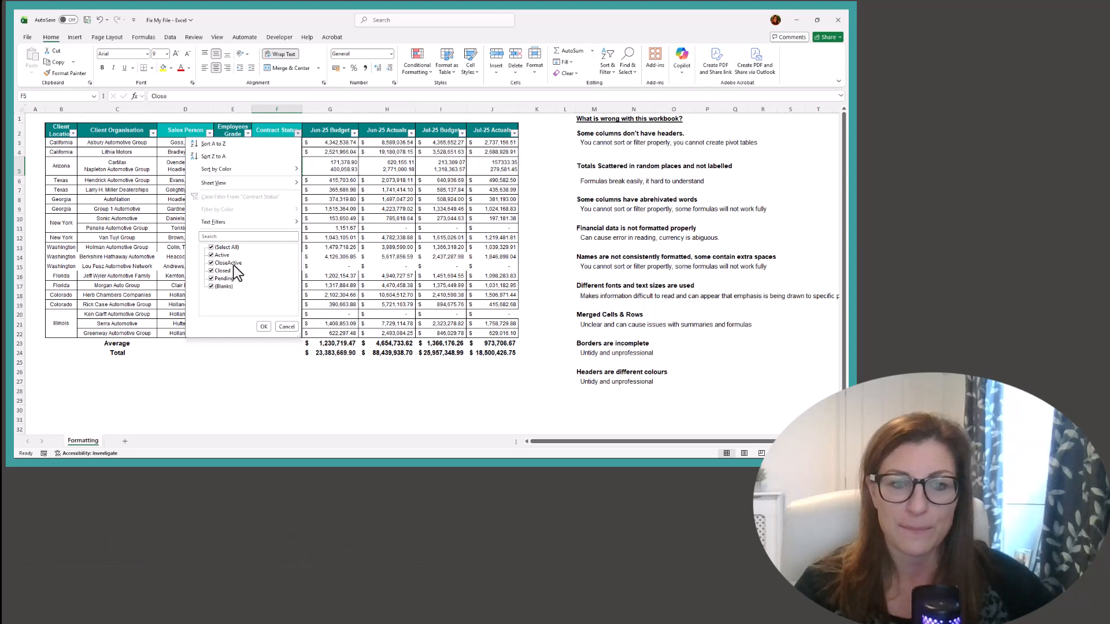
click(263, 327)
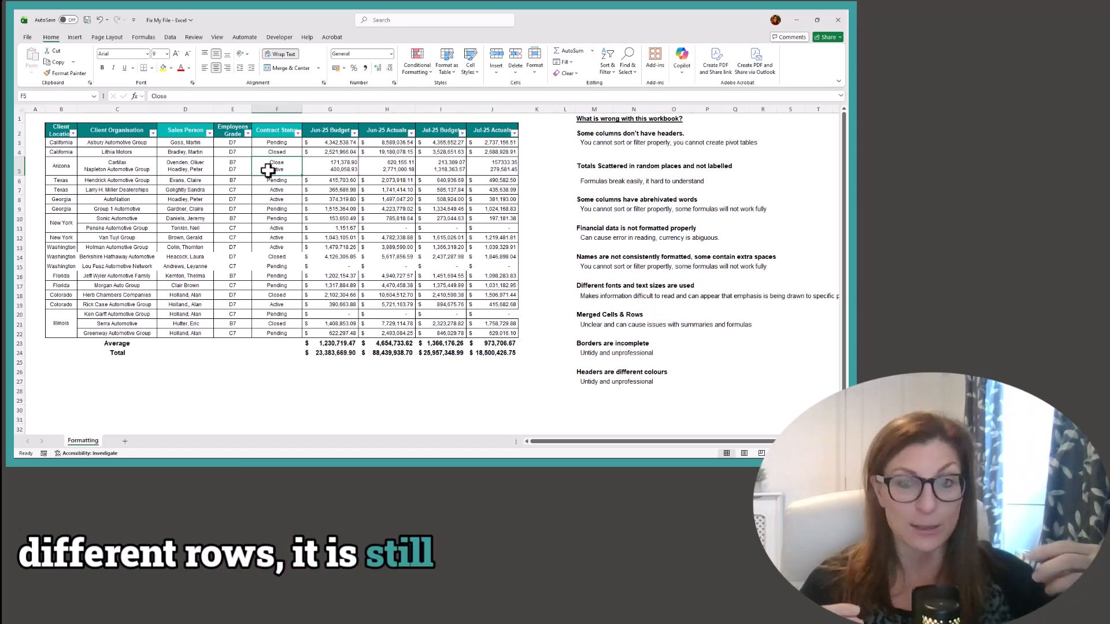
click(354, 133)
drag(349, 269, 347, 310)
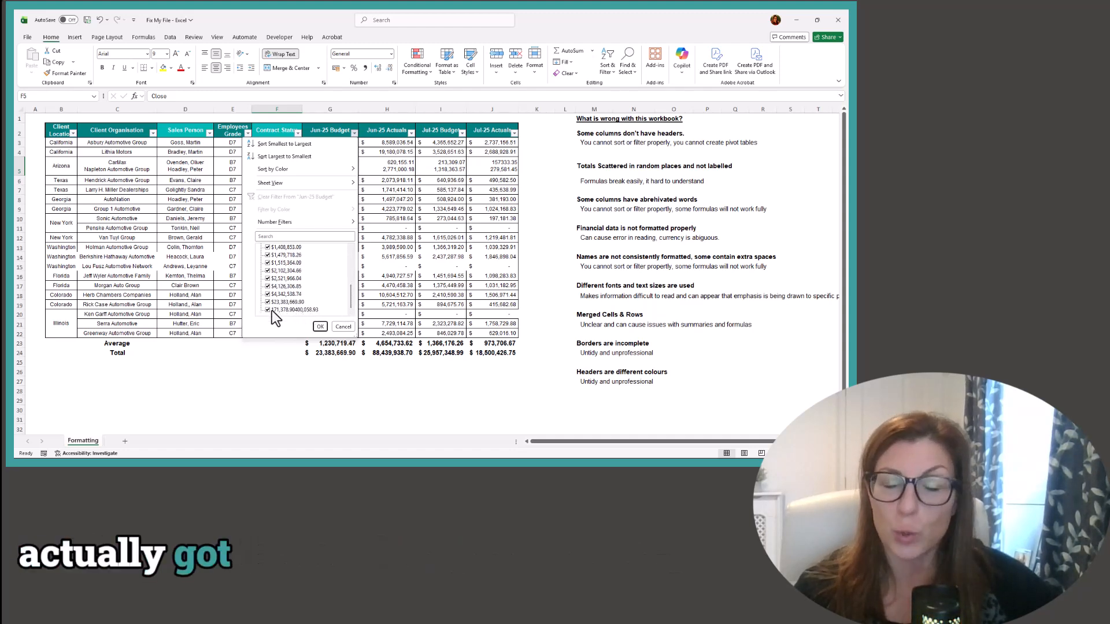
click(321, 326)
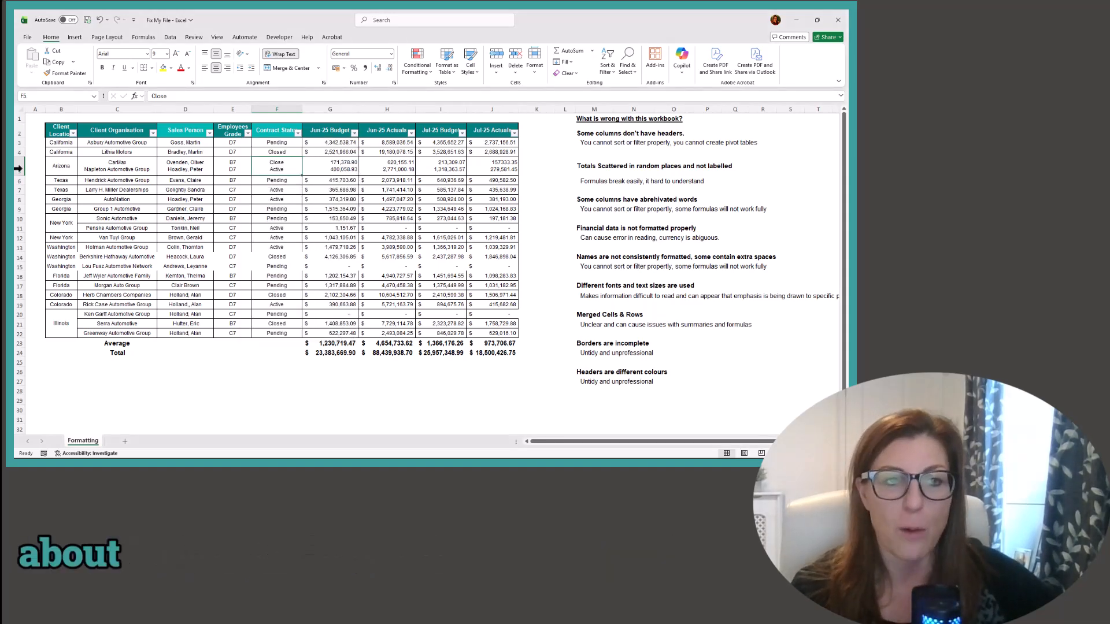
Copy the whole Arizona row 5 and insert the copied row at row 5, directly above the original.
click(22, 168)
right_click(21, 168)
click(44, 186)
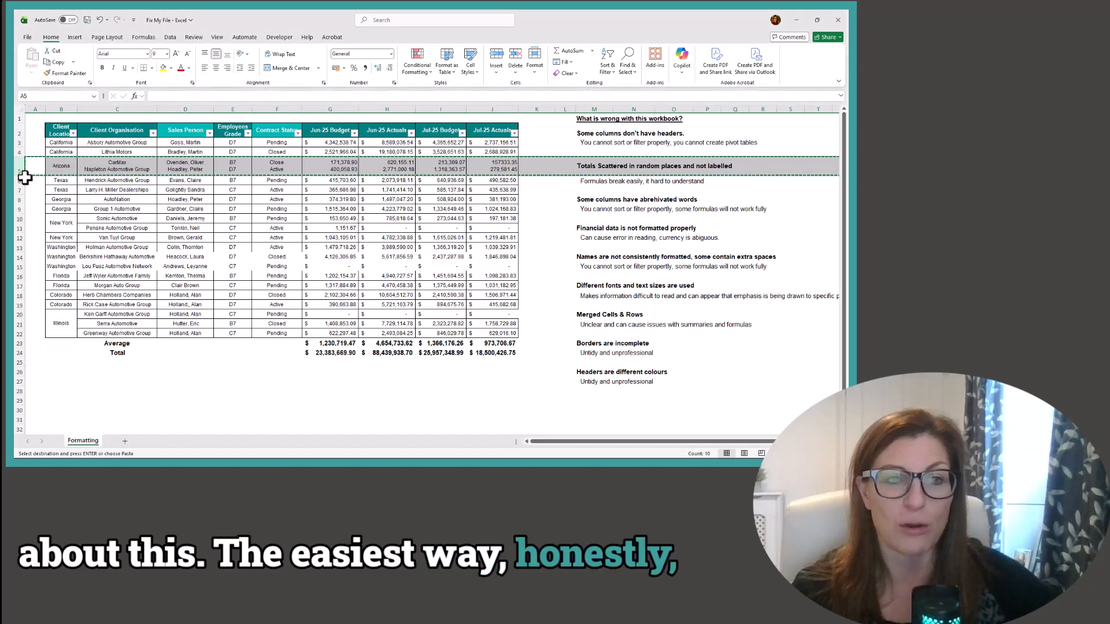
right_click(18, 168)
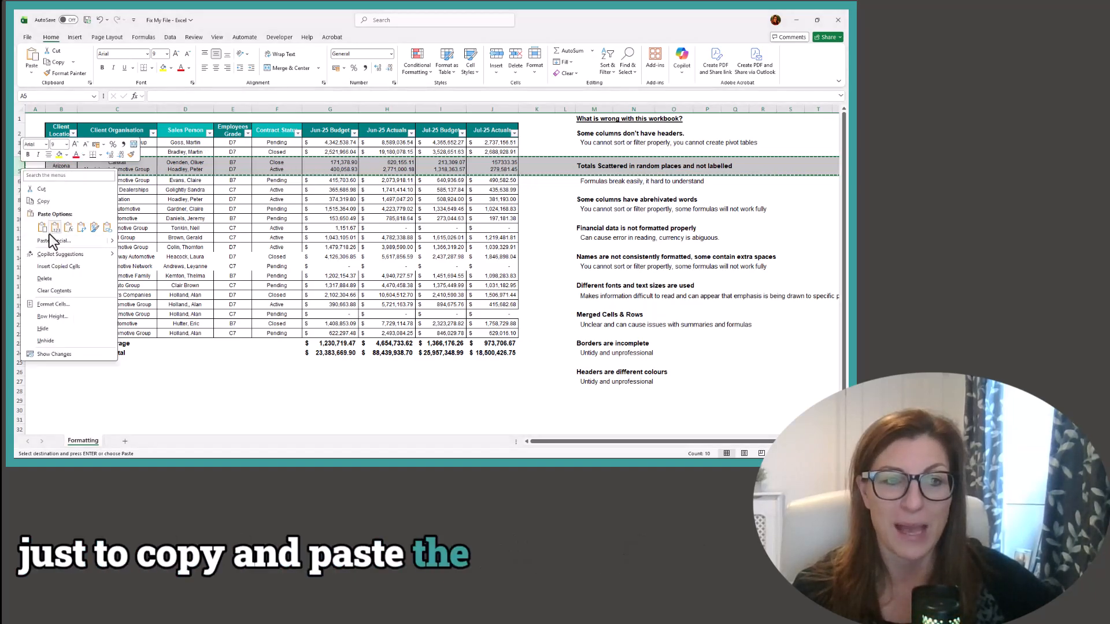
click(56, 228)
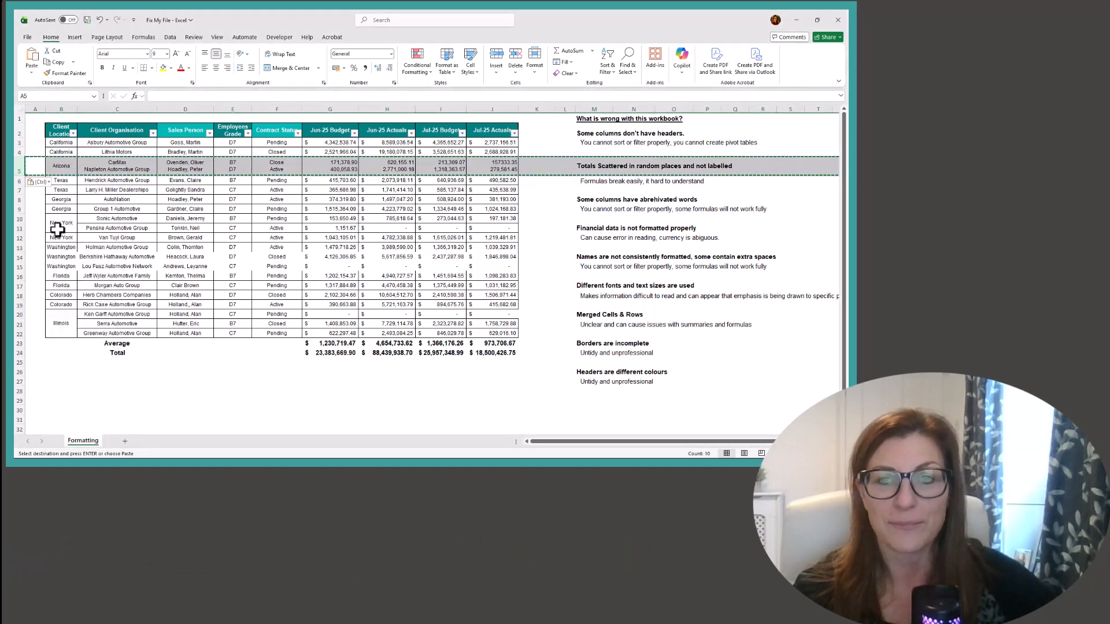
right_click(18, 163)
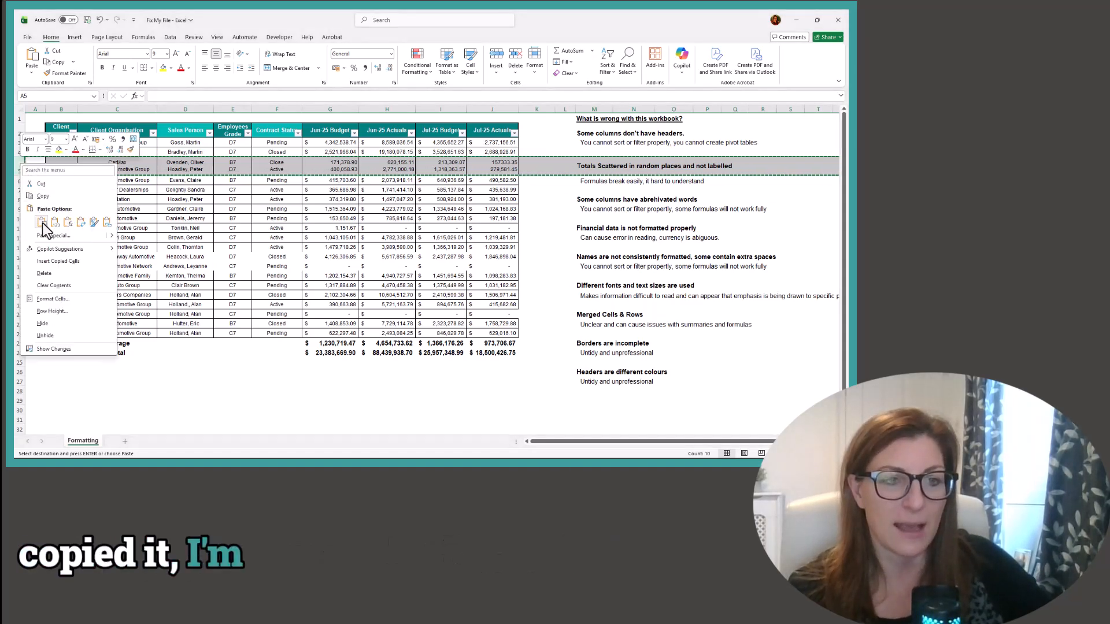
click(57, 262)
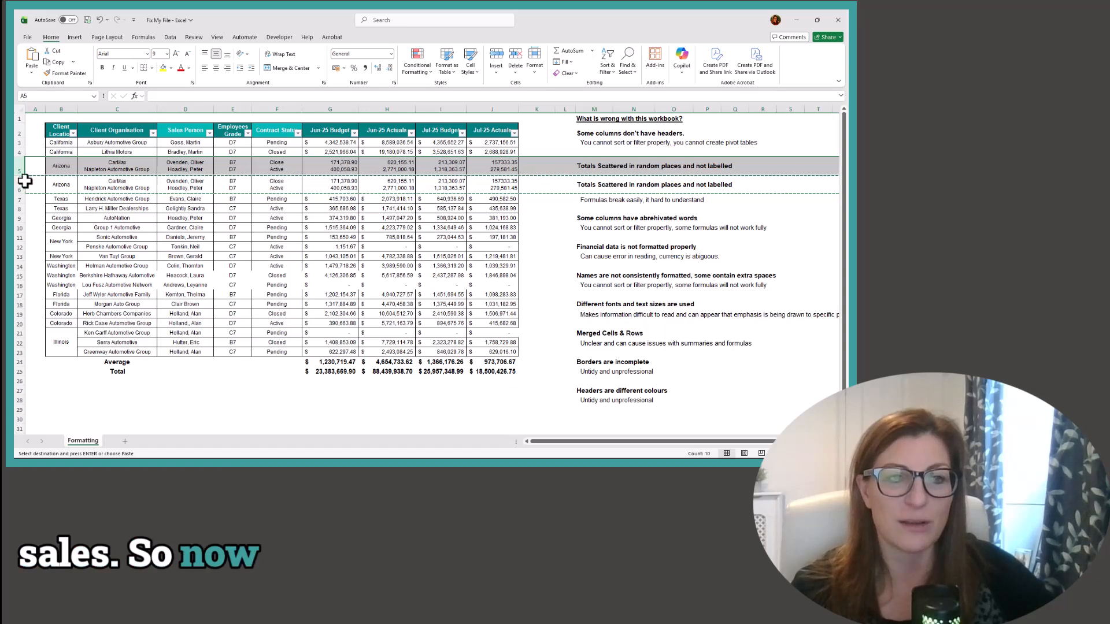
Clear the duplicated note "Totals Scattered in random places and not labelled" beside row 5.
drag(20, 184, 20, 166)
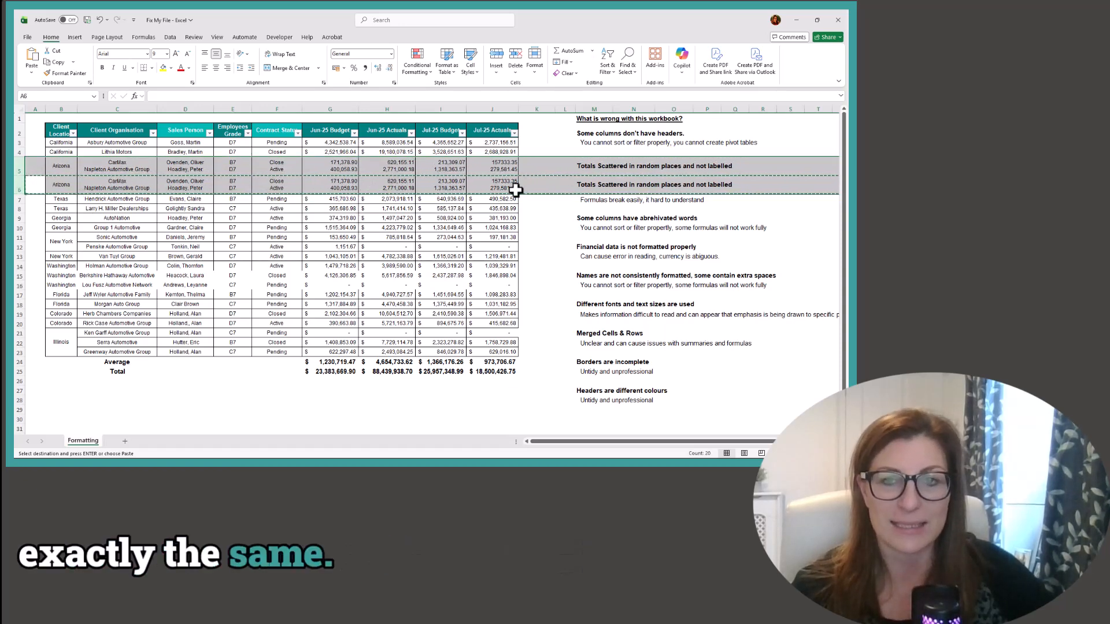
click(591, 166)
key(Delete)
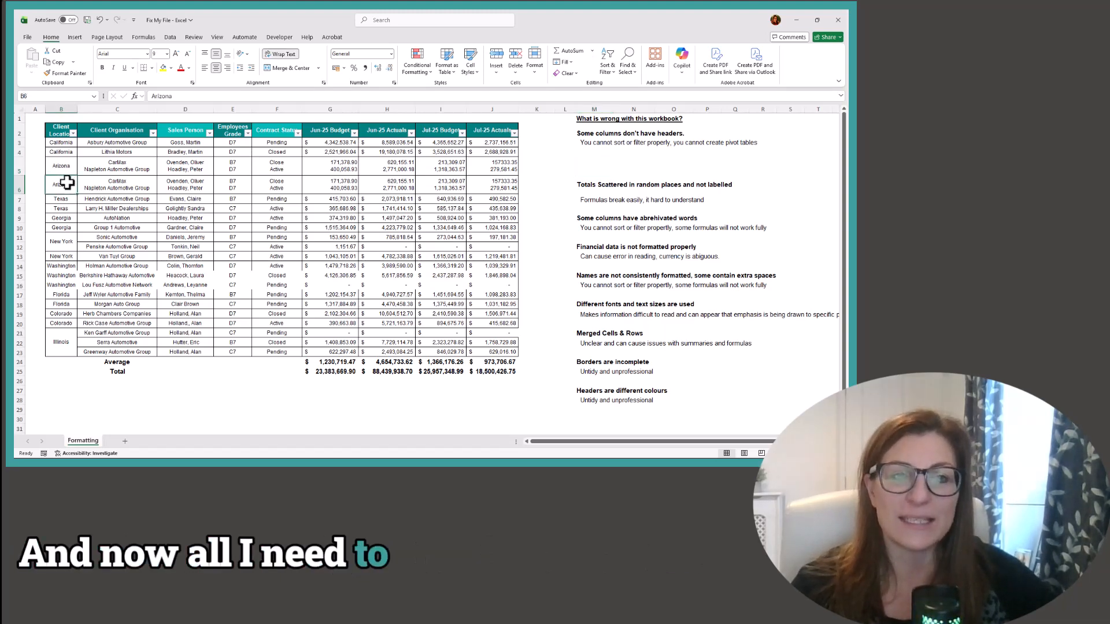
Enlarge the formula bar to show two lines, and reduce the Client Organisation entry in C5 to CarMax.
click(101, 181)
click(109, 166)
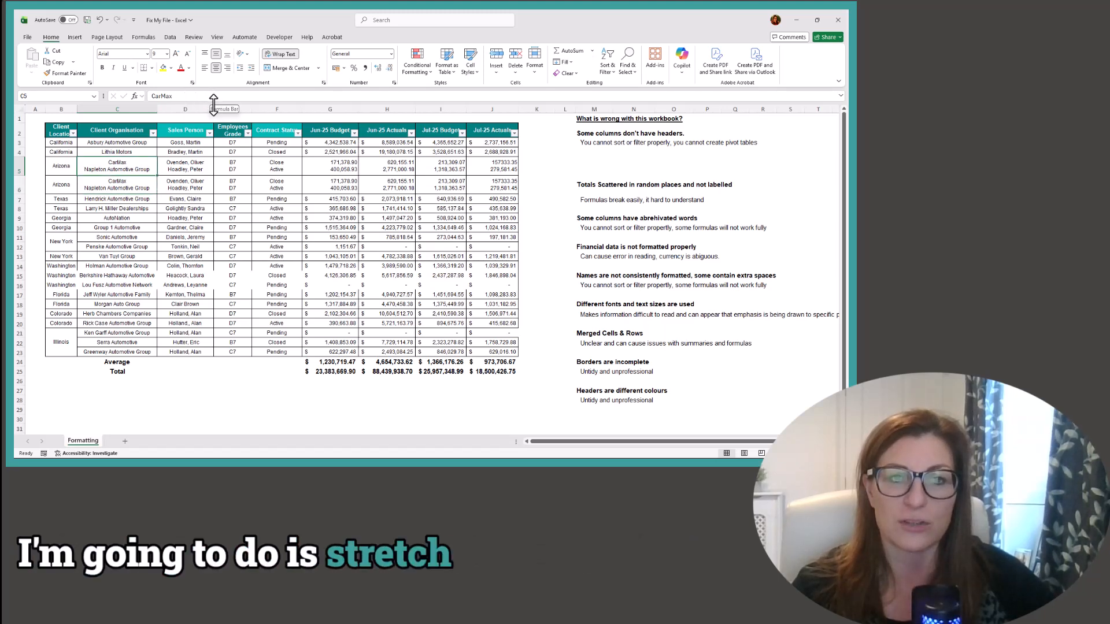
drag(213, 104, 213, 116)
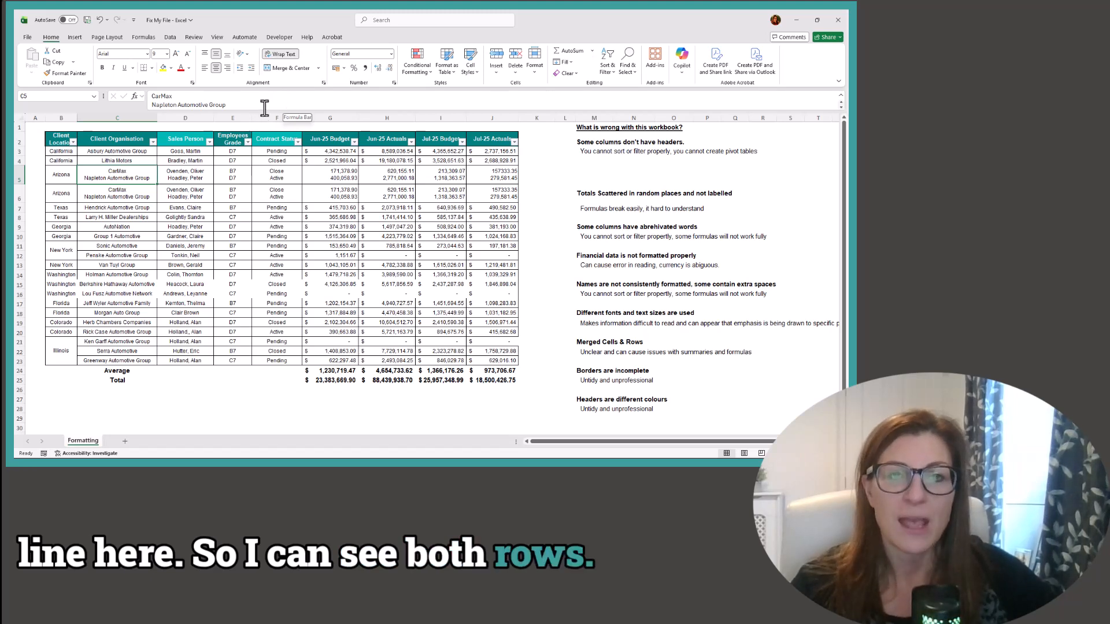
drag(264, 107, 89, 108)
key(BackSpace)
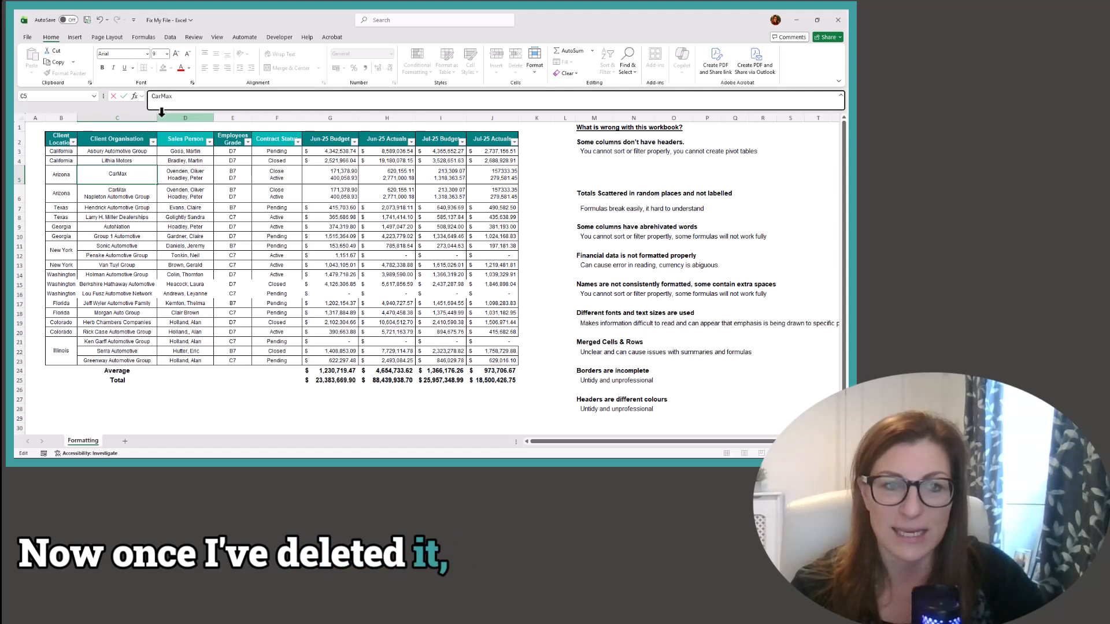
key(Return)
Remove the second sales person's name and the empty line from D5, keeping only the first name.
click(192, 183)
drag(213, 109, 177, 125)
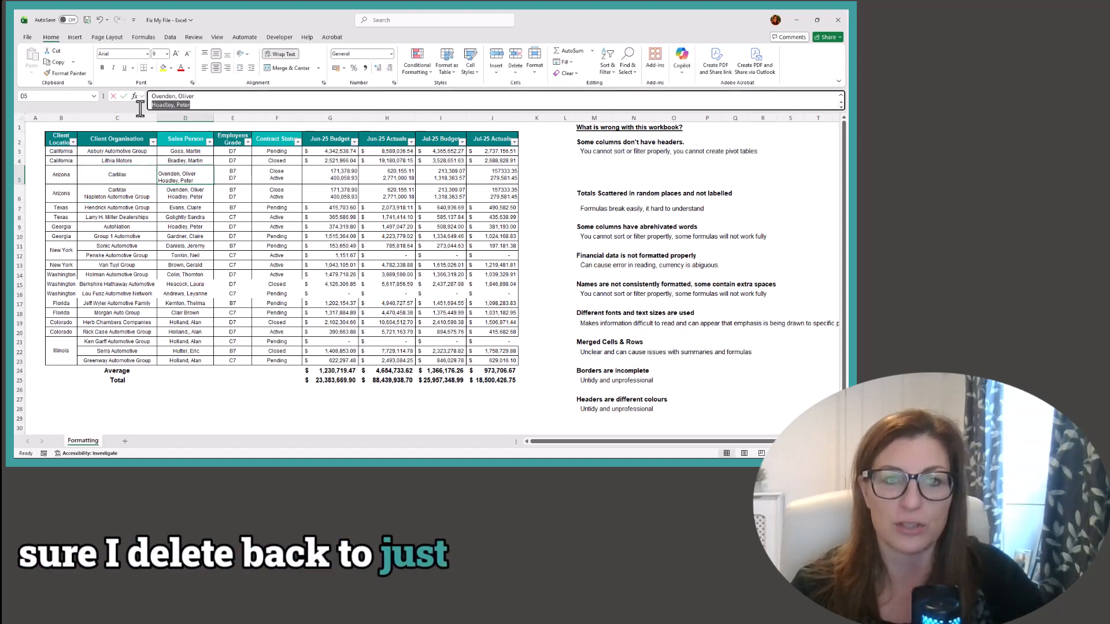
key(BackSpace)
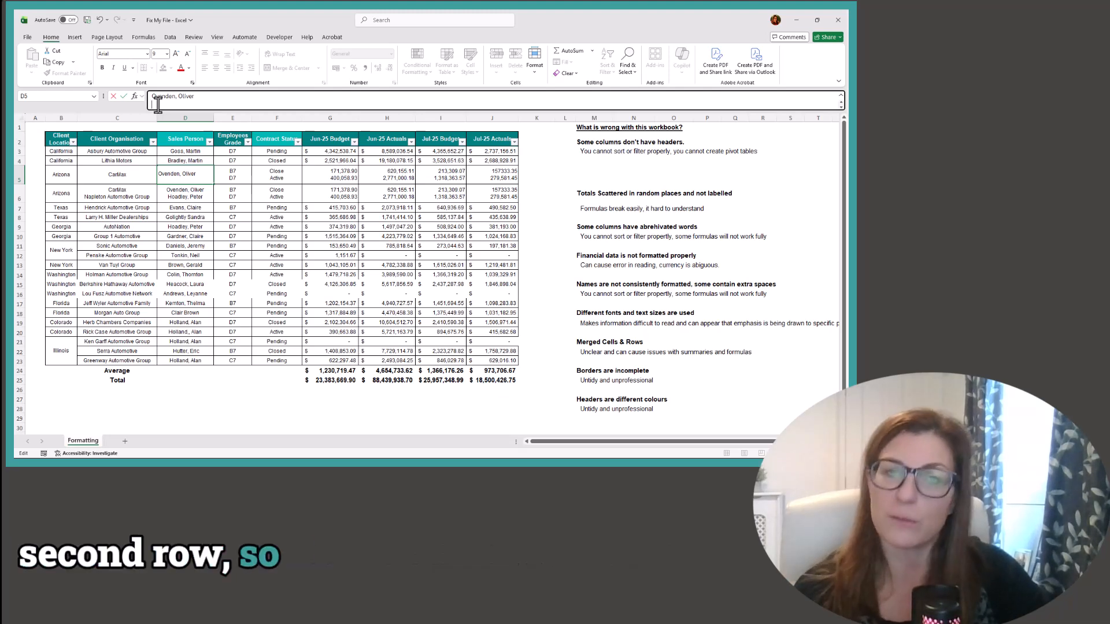
key(Return)
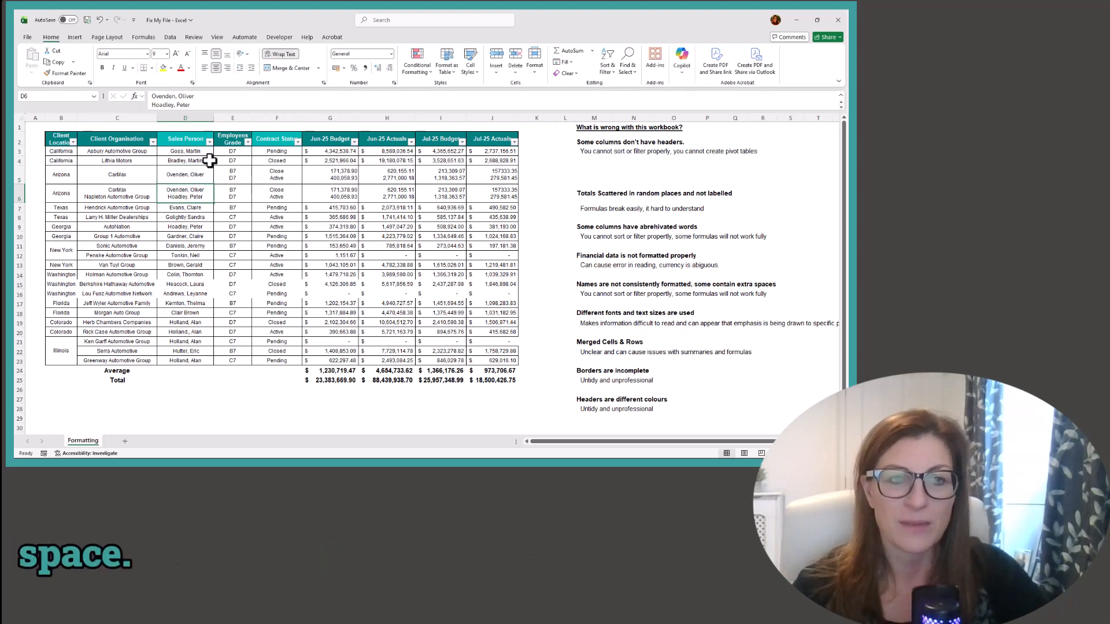
Reduce the employee grade in E5 to B7 and set the contract status in F5 to Closed.
click(230, 172)
double_click(155, 96)
text(B7)
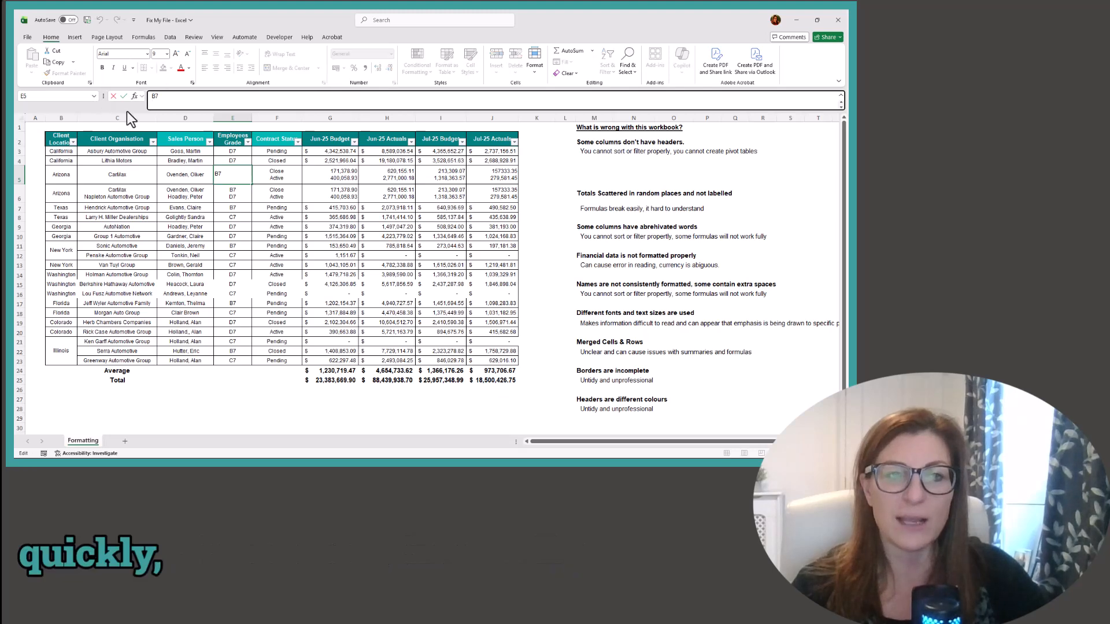
click(264, 173)
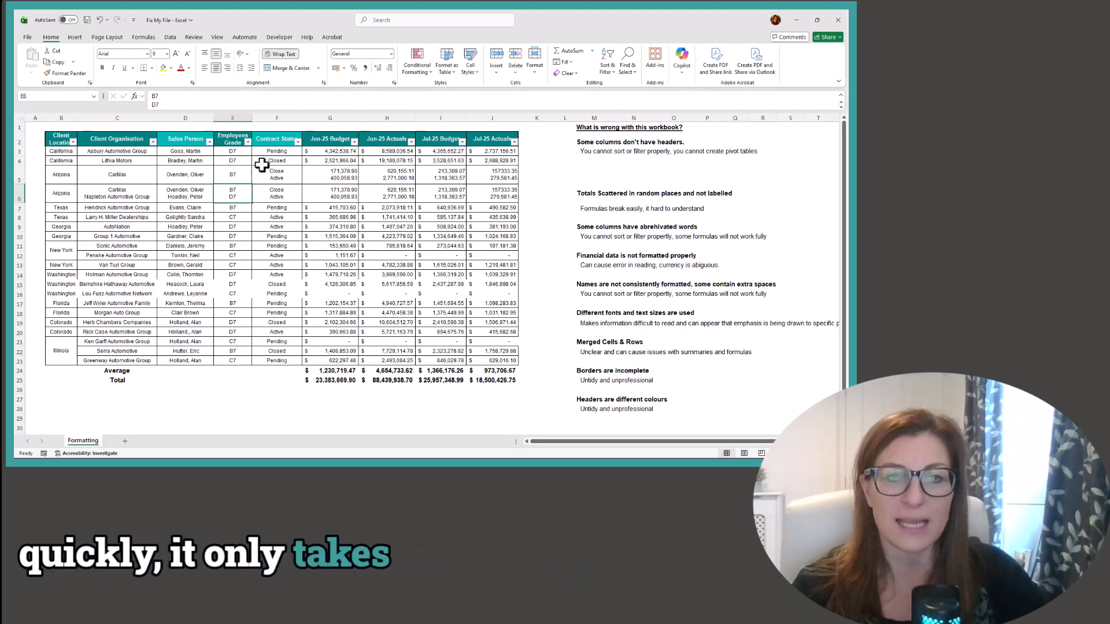
double_click(160, 105)
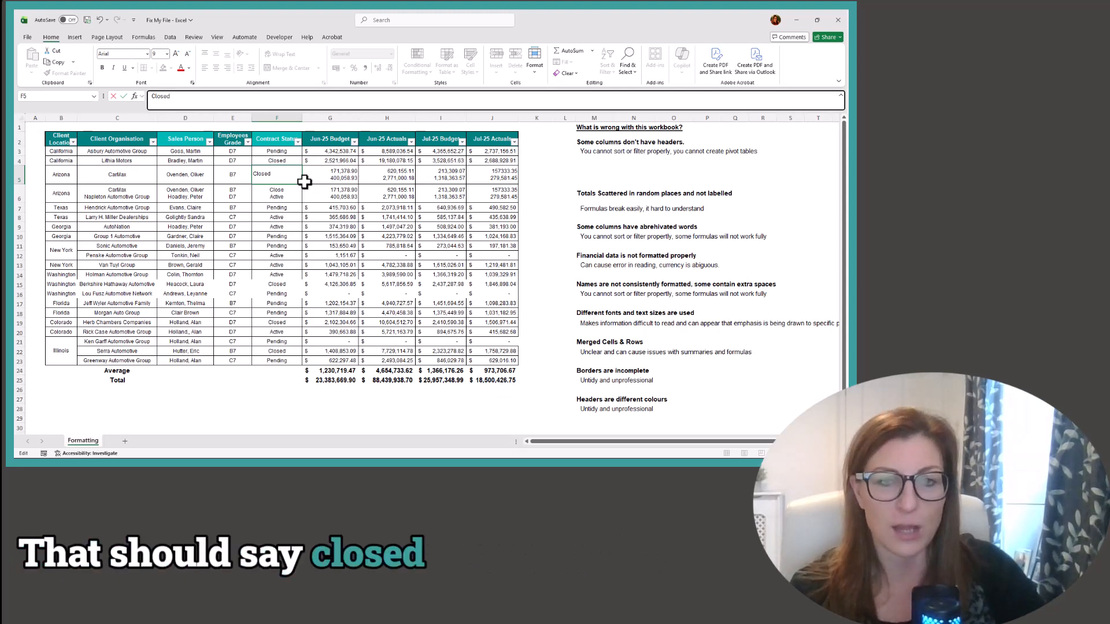
text(d)
key(Return)
Keep only the first Jun-25 amounts in row 5: 171,378.90 in G5 and 620,155.11 in H5.
click(322, 173)
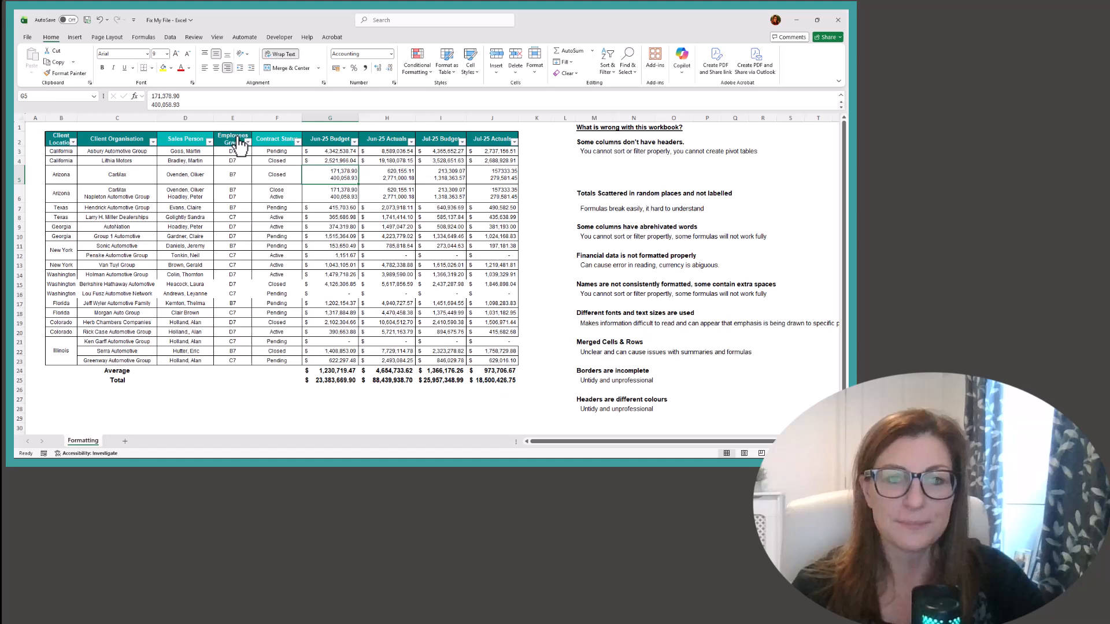
click(177, 109)
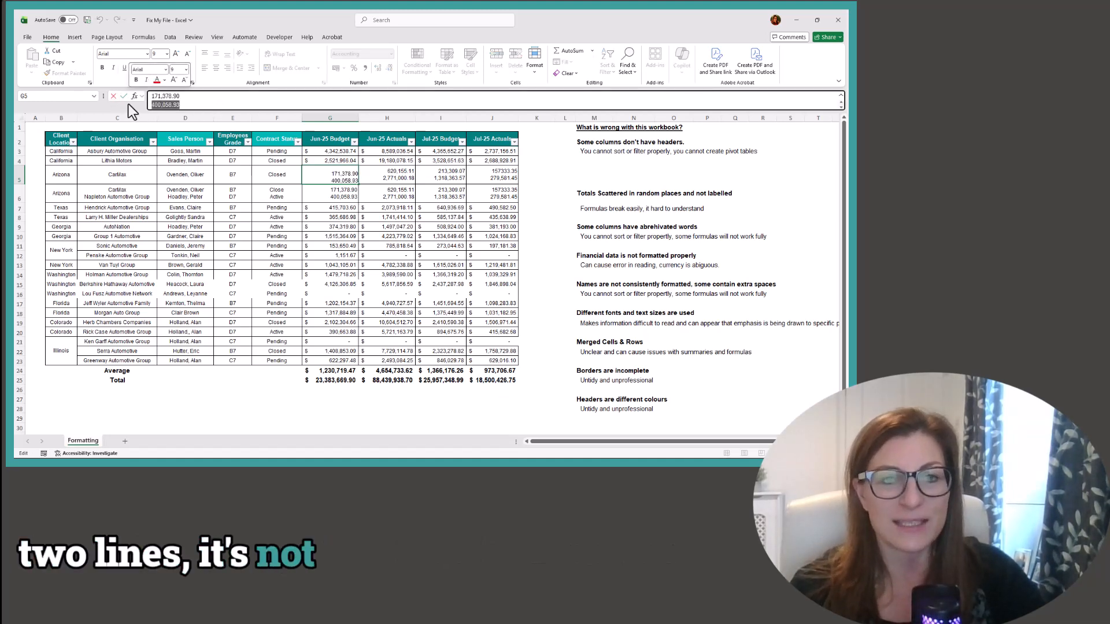
click(393, 176)
drag(198, 106, 152, 106)
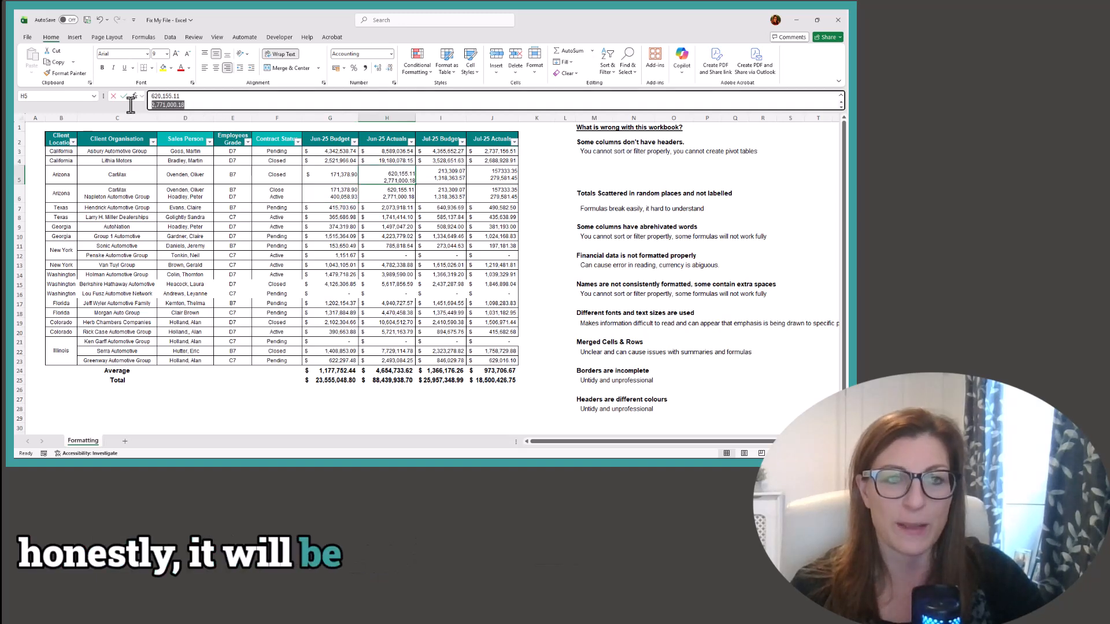
key(BackSpace)
Keep only the first Jul-25 amounts in row 5: 213,309.07 in I5 and 157333.35 in J5.
click(453, 175)
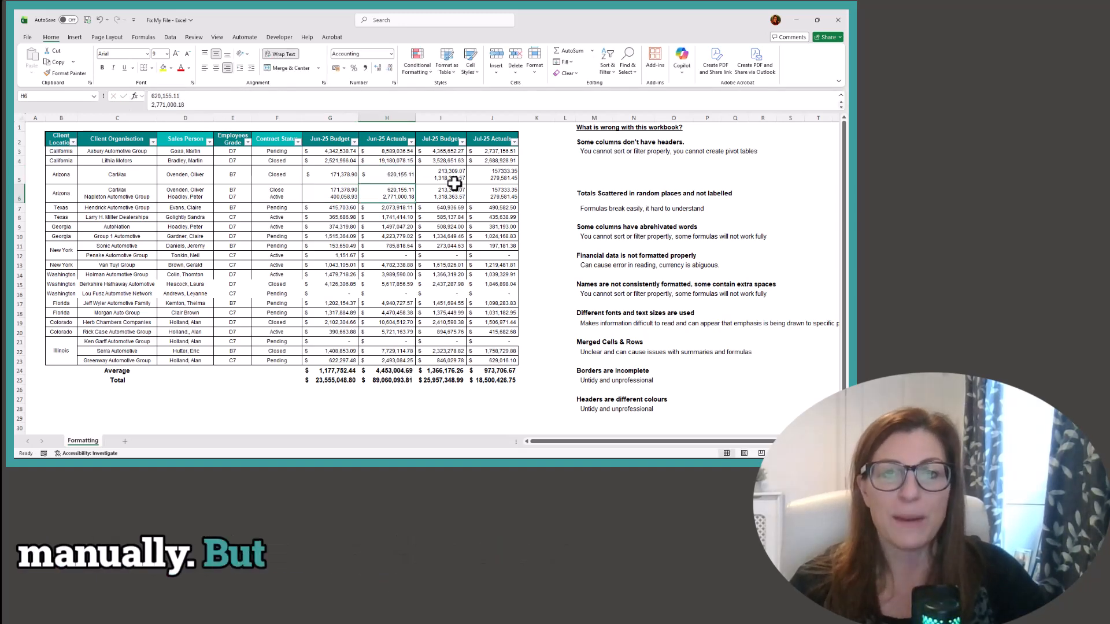
drag(194, 105, 121, 108)
key(BackSpace)
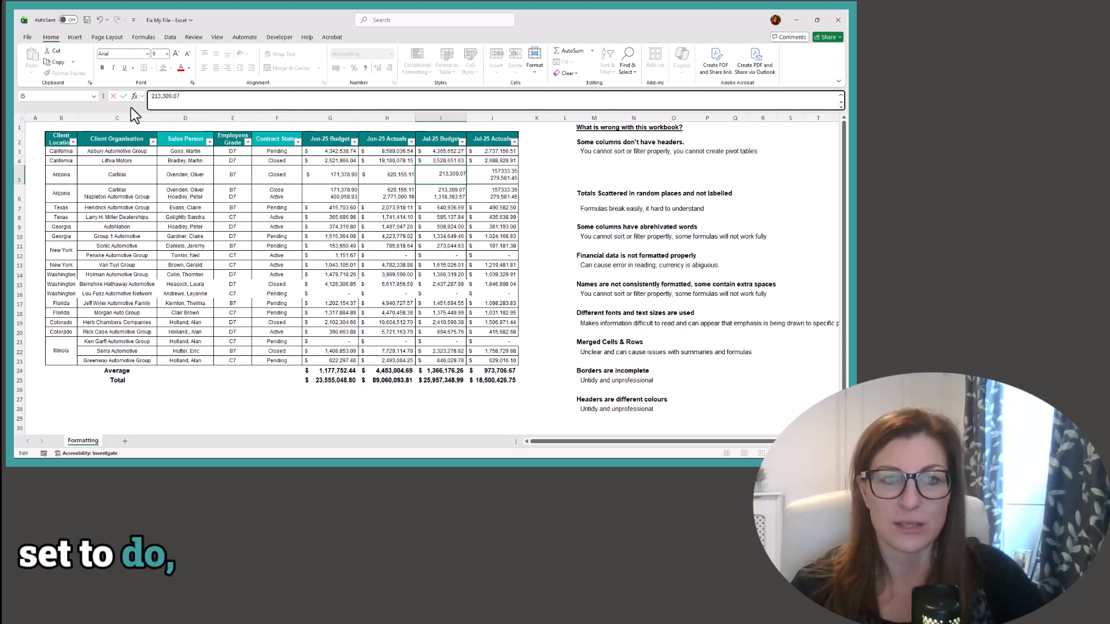
key(Return)
click(514, 175)
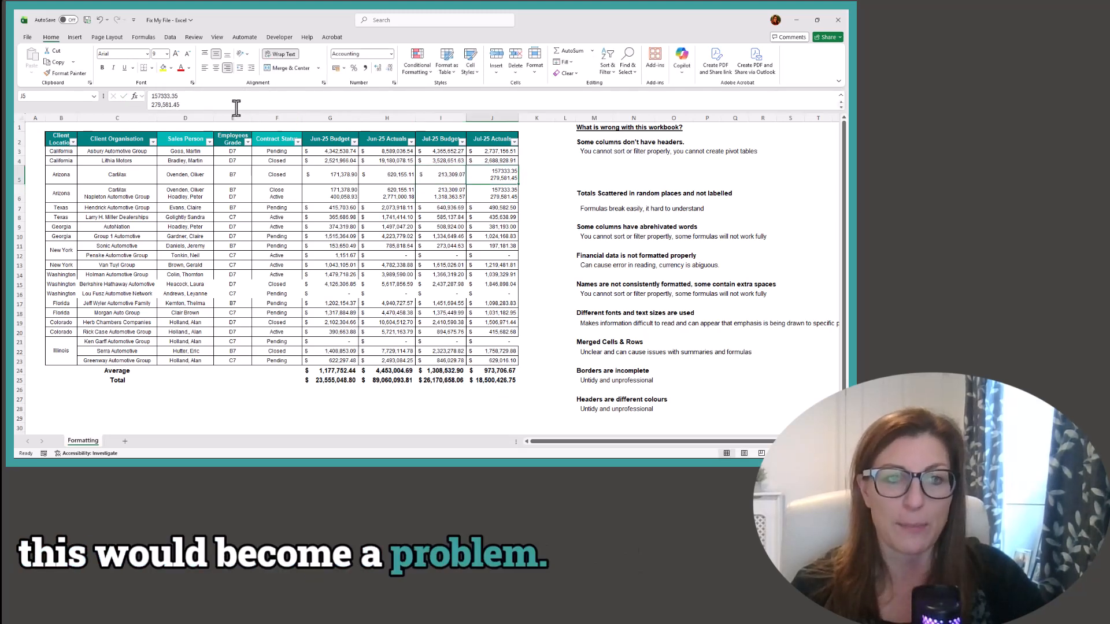
drag(194, 106, 120, 105)
key(BackSpace)
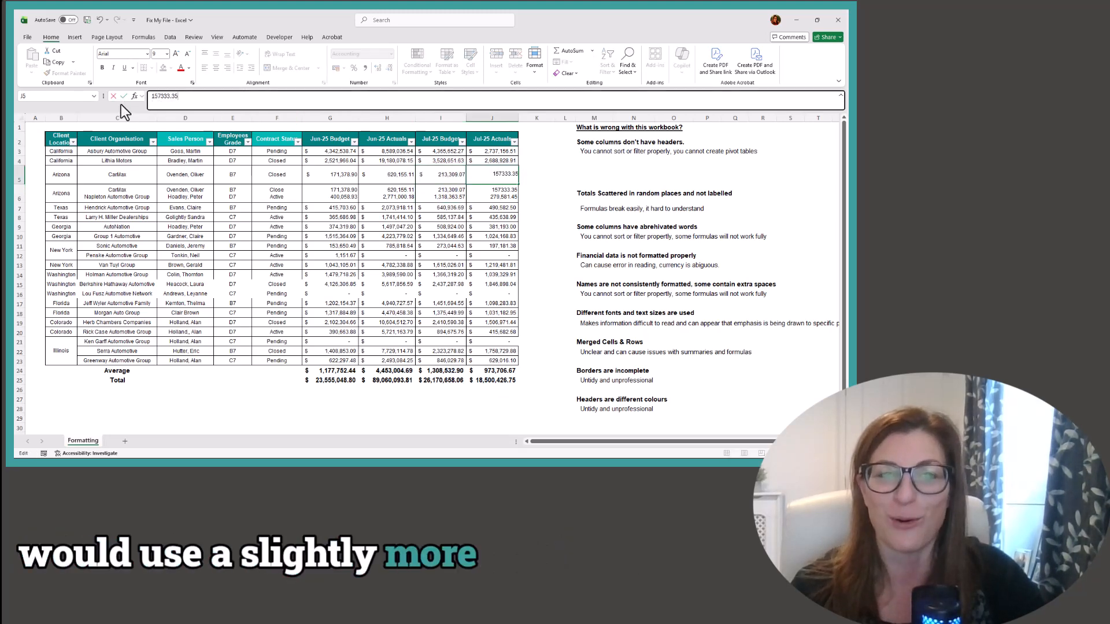
key(Return)
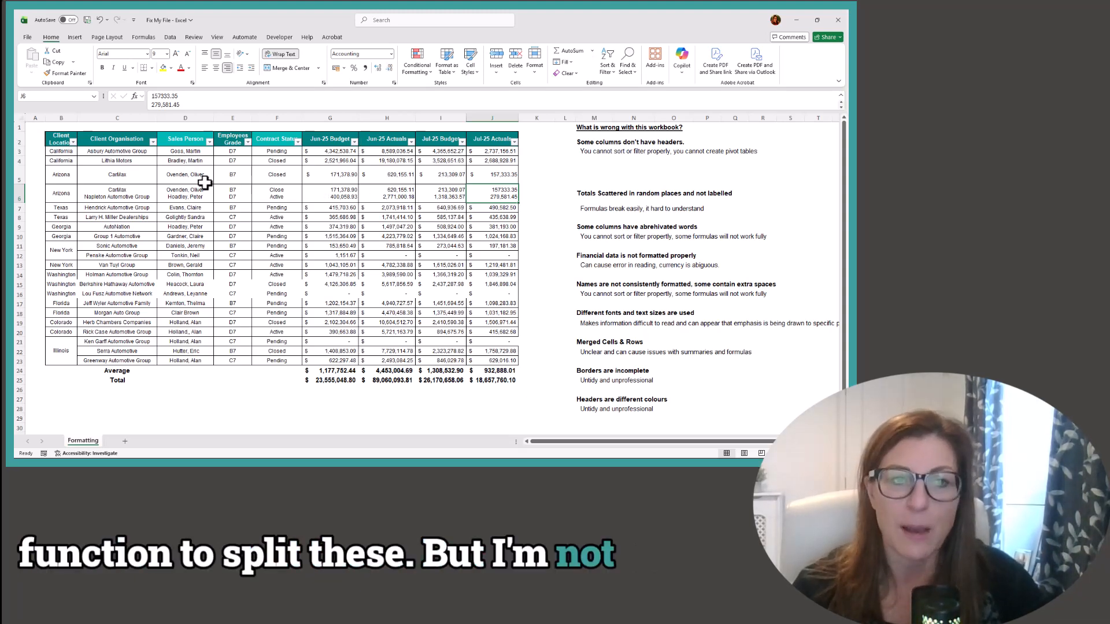
Auto-fit the height of row 5 and check the amounts stored in its Jun-25 cells.
double_click(17, 184)
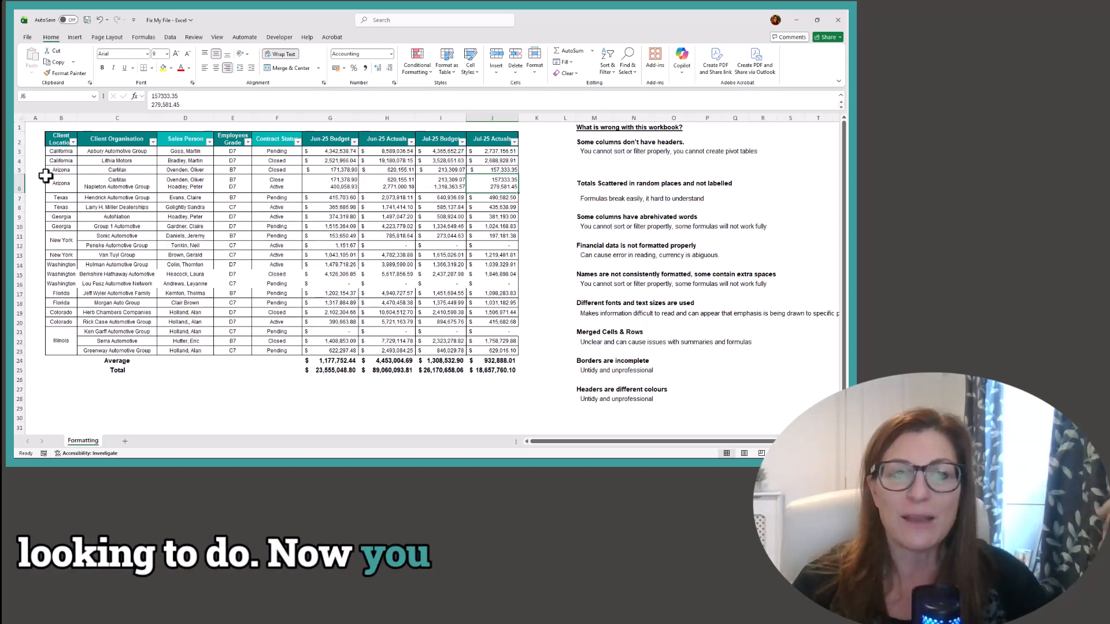
click(19, 170)
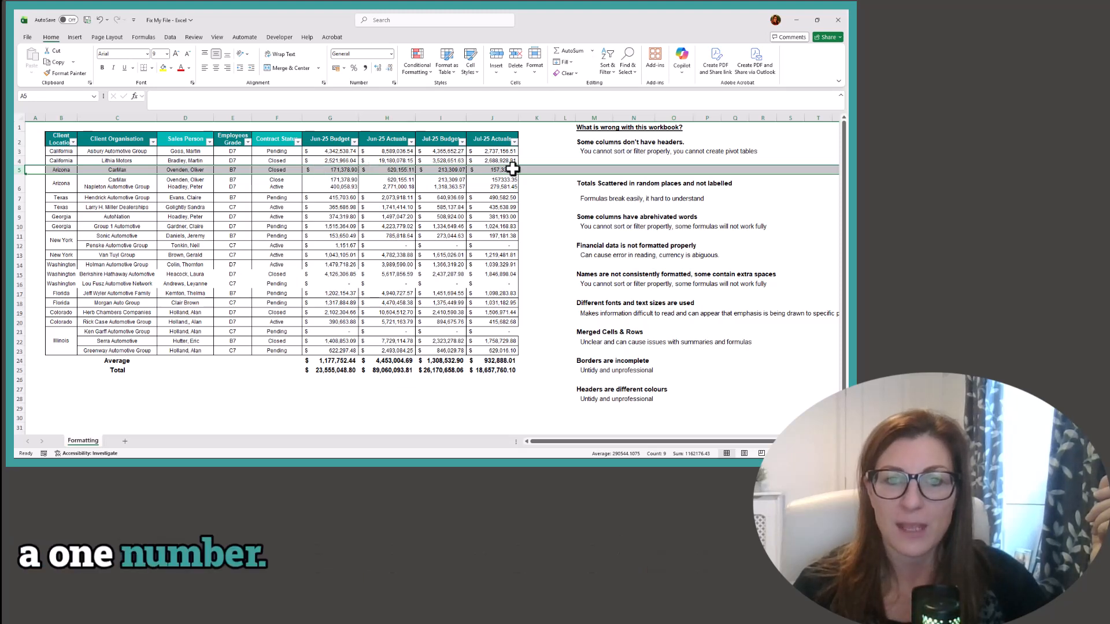
click(350, 169)
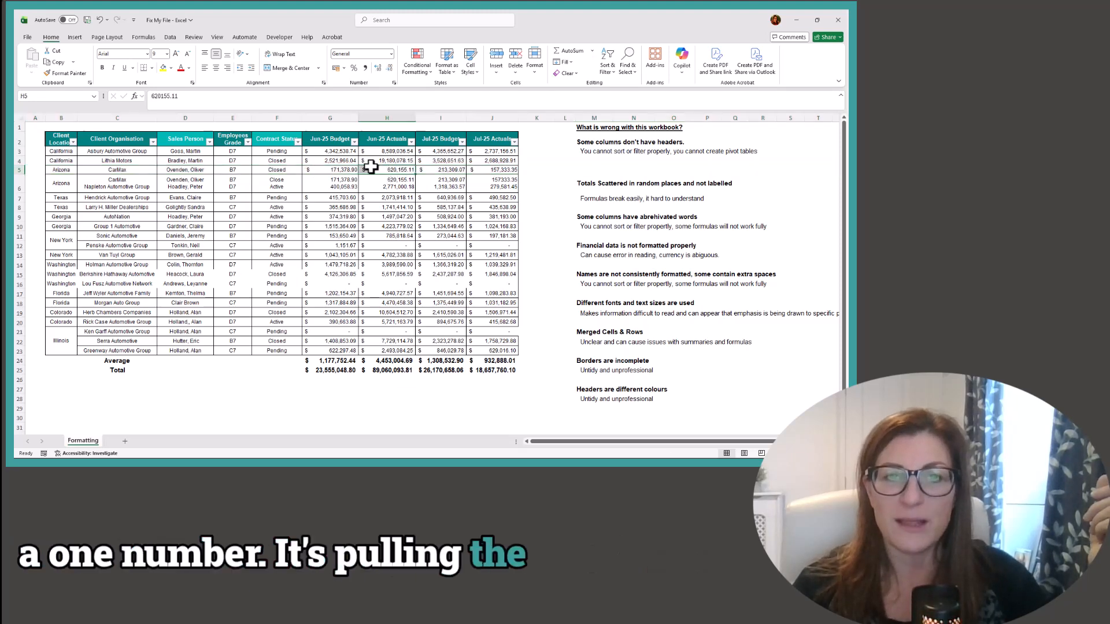
click(329, 168)
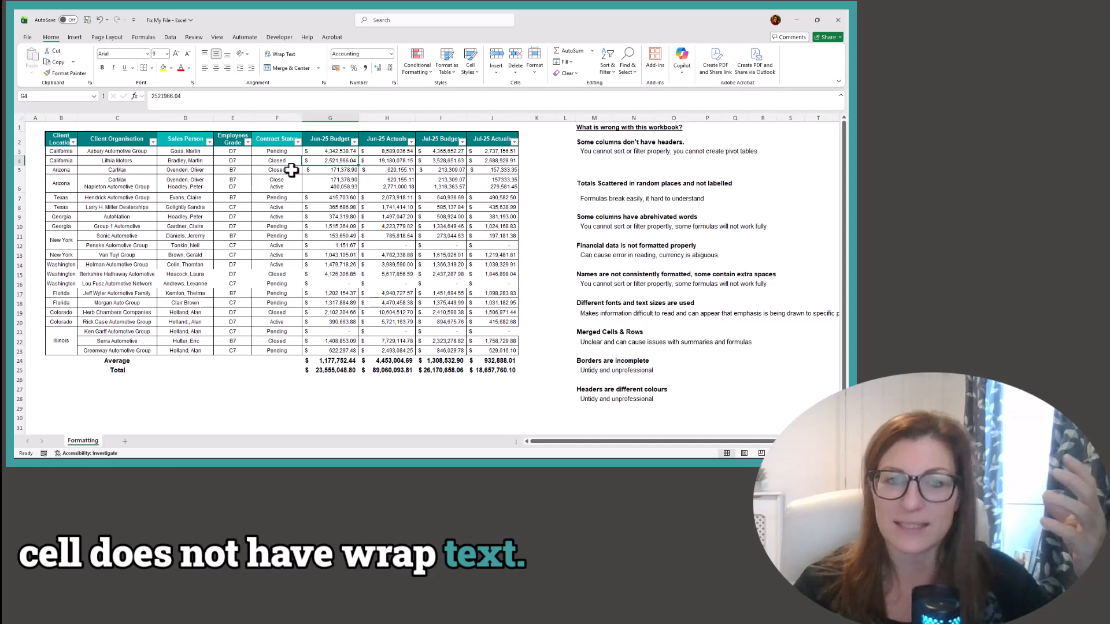
Reduce C6 to Napleton Automotive Group, and keep only the second sales person's name in D6.
click(109, 180)
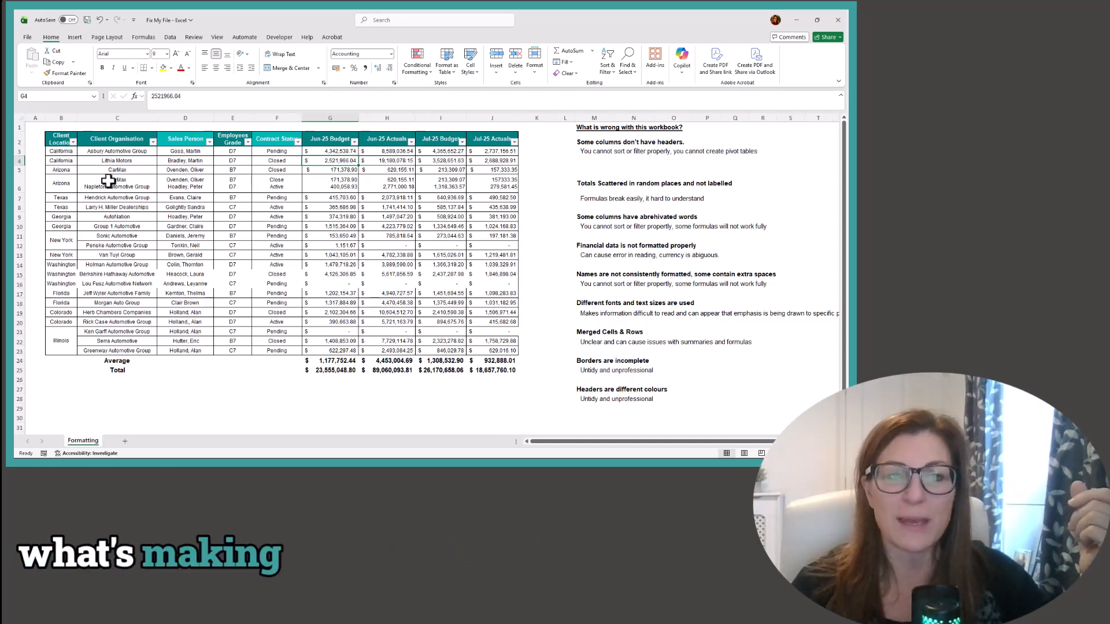
click(190, 98)
key(shift+Home)
key(Delete)
key(Delete)
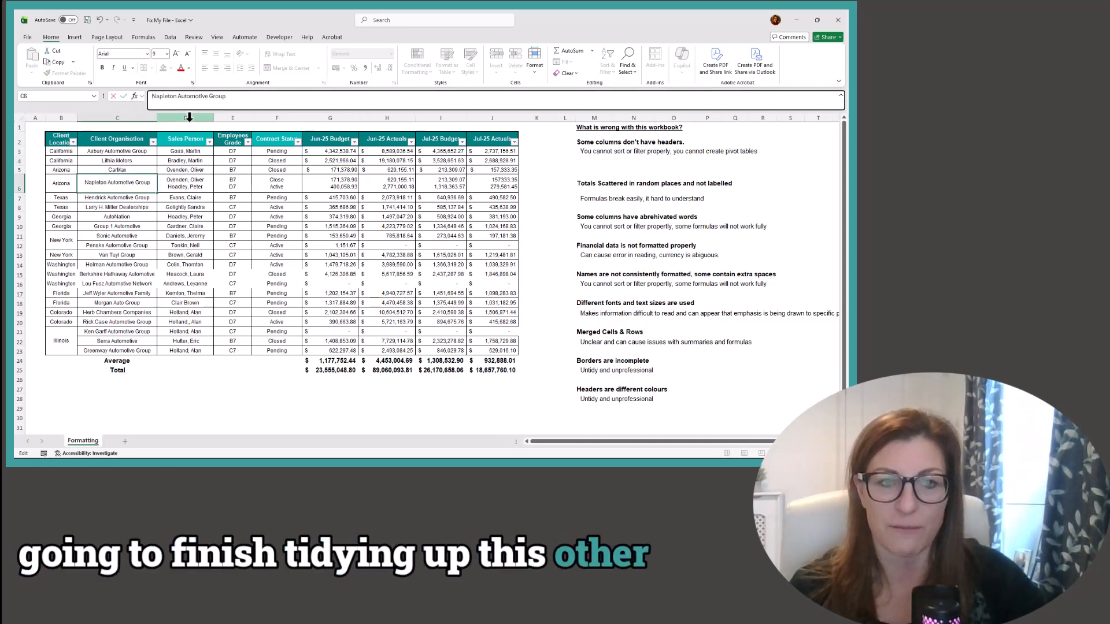
click(190, 184)
drag(195, 96, 112, 103)
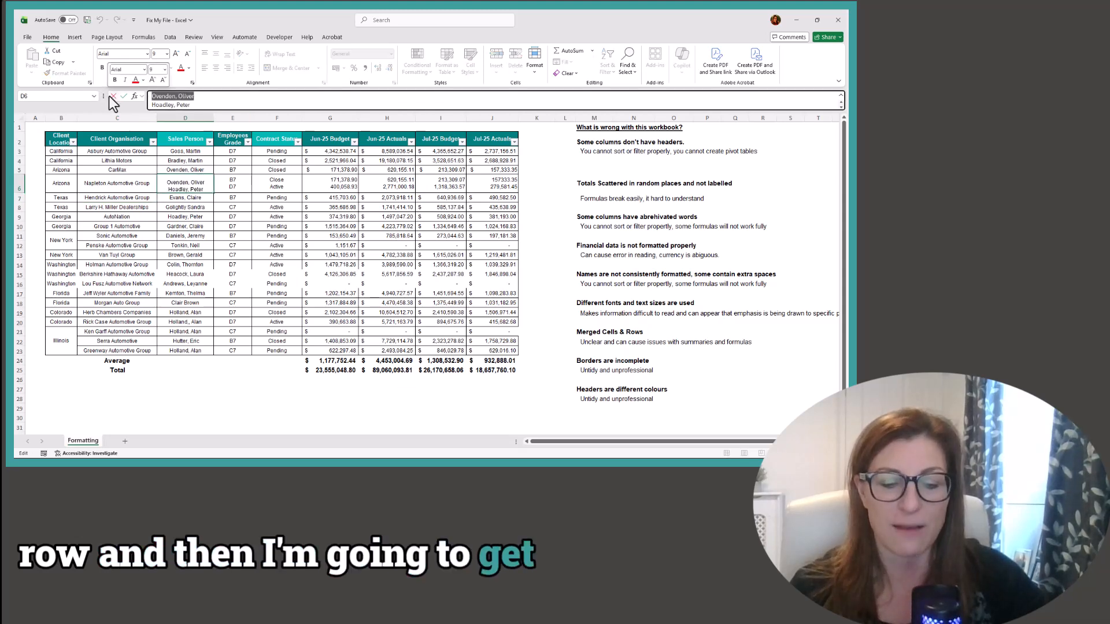
key(Delete)
Keep only the second entries in E6 and F6: grade D7 and contract status Active.
click(228, 181)
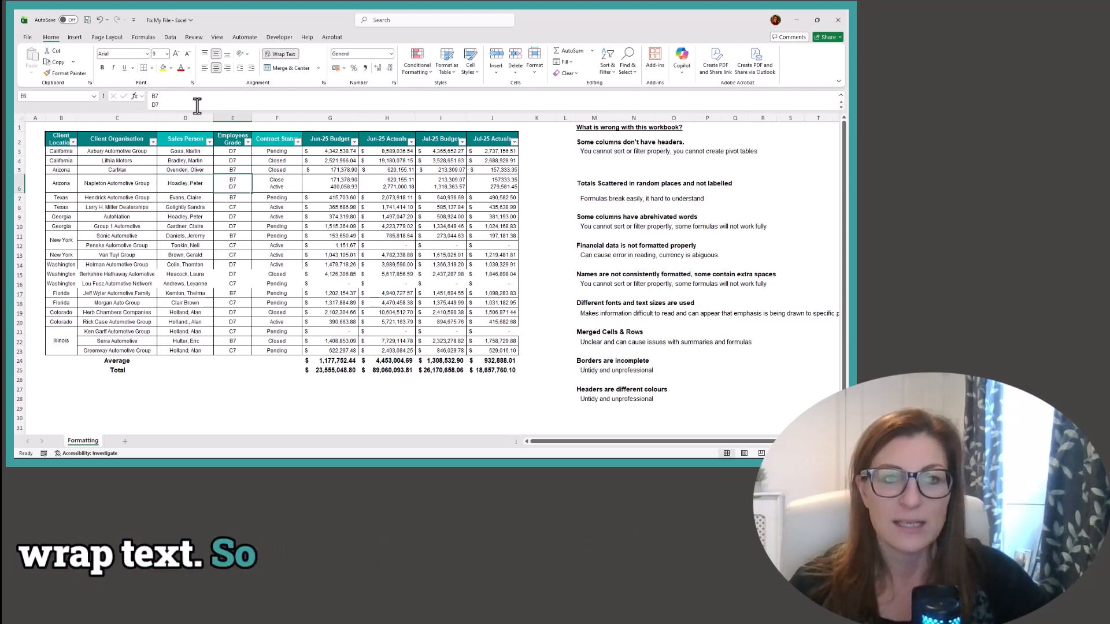
drag(173, 97, 124, 99)
key(Delete)
key(Delete)
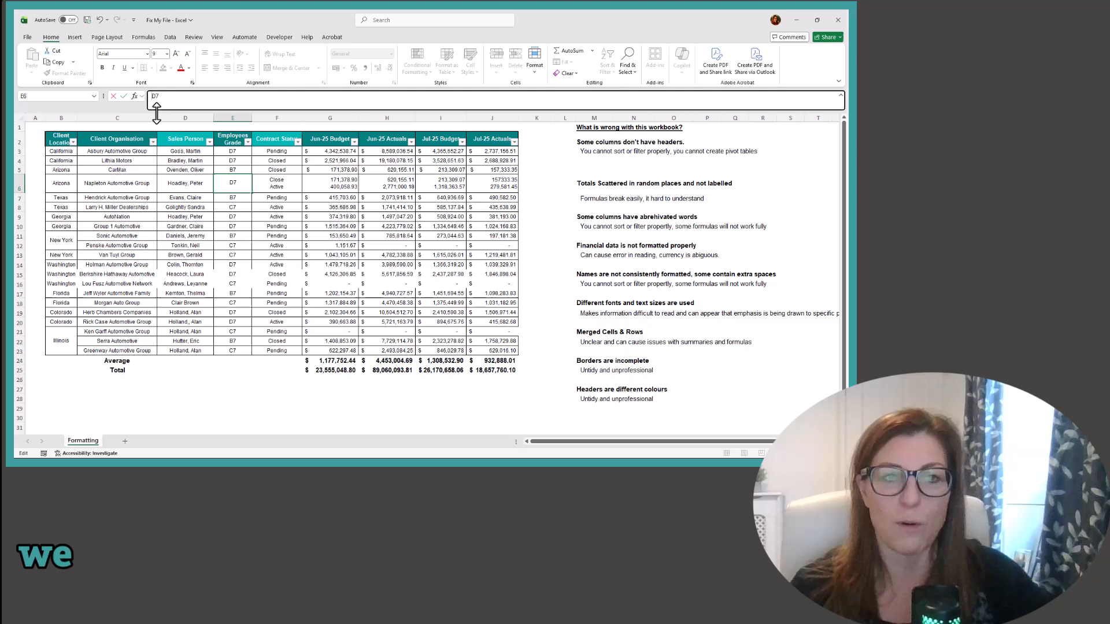
click(277, 183)
click(174, 99)
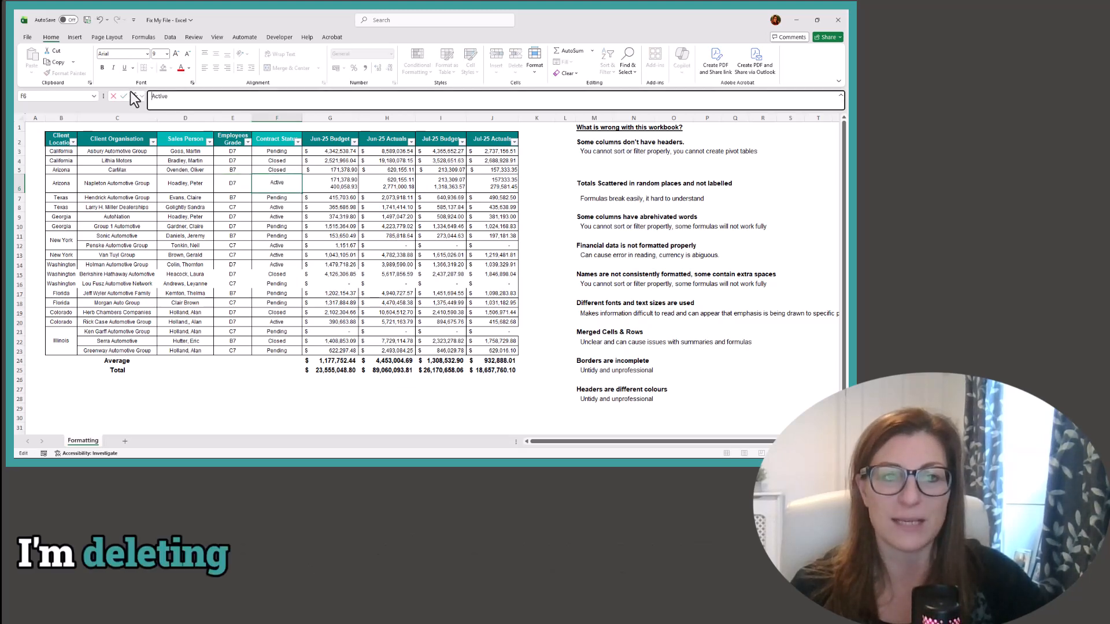
Keep only the second Jun-25 amounts in row 6: 400,058.93 in G6 and 2,771,000.18 in H6.
click(331, 184)
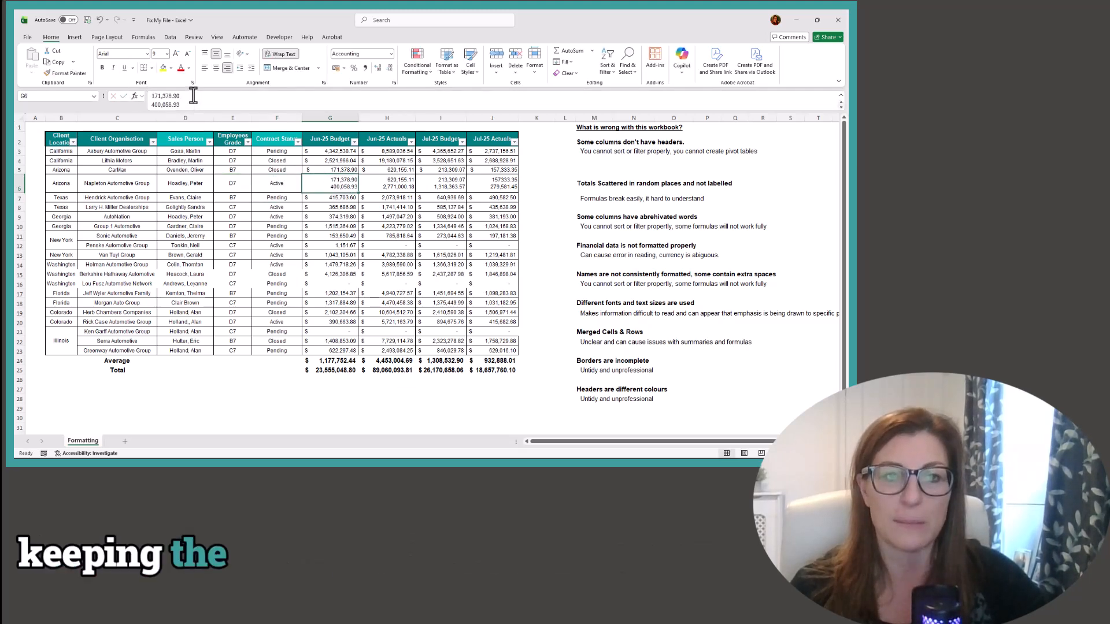
drag(193, 96, 133, 95)
key(Delete)
key(Delete)
key(Return)
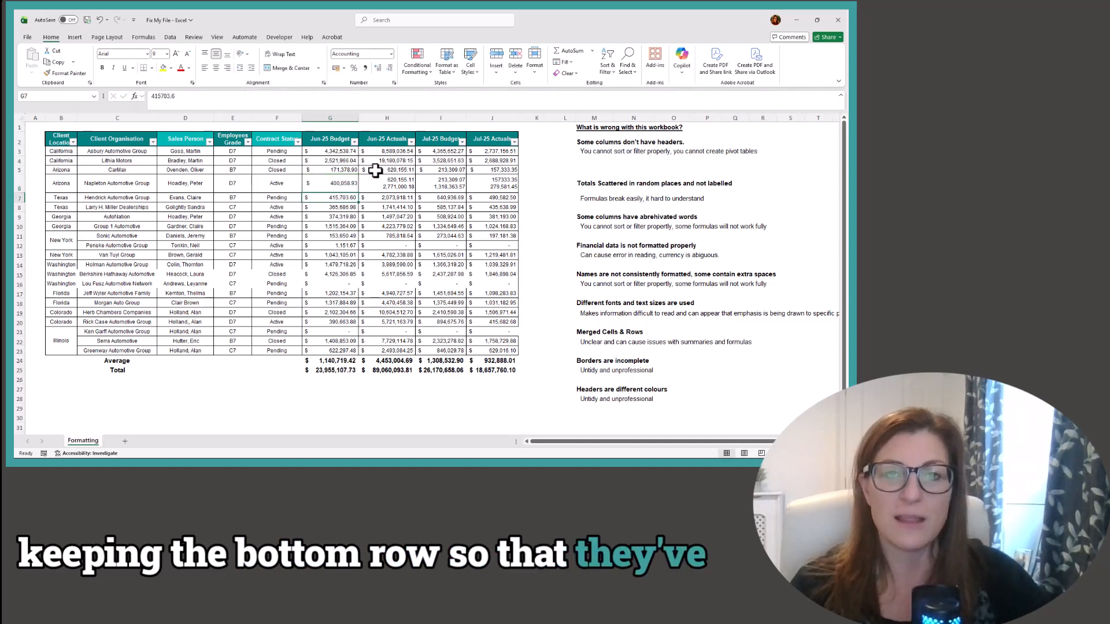
click(378, 183)
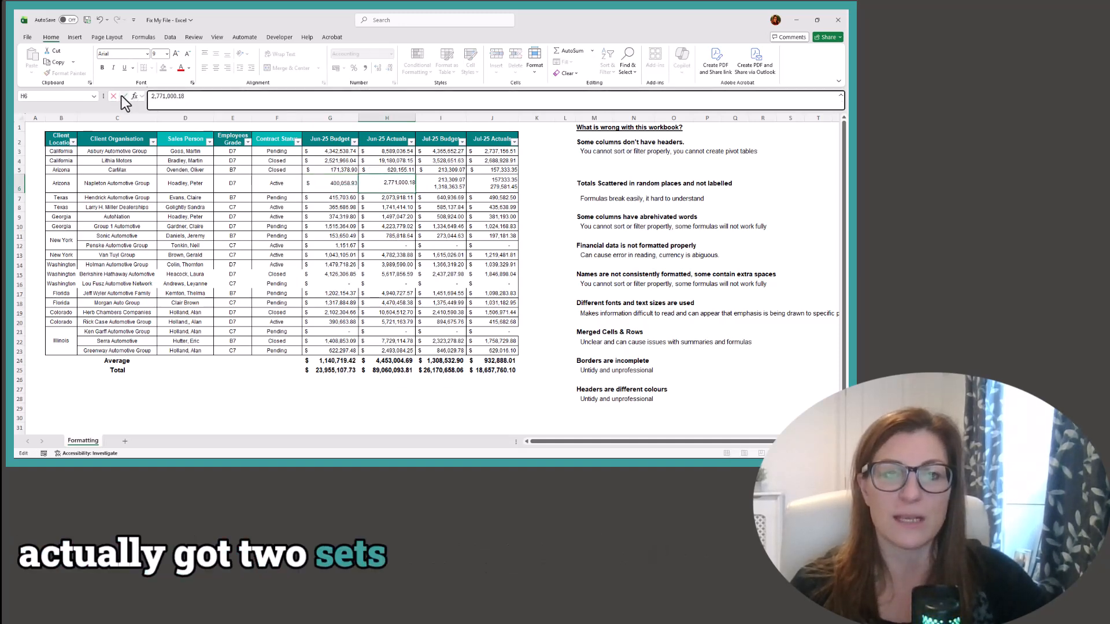
key(Delete)
key(Delete)
Keep only the second Jul-25 amounts in row 6: 1,318,363.57 in I6 and 279,581.45 in J6.
click(448, 184)
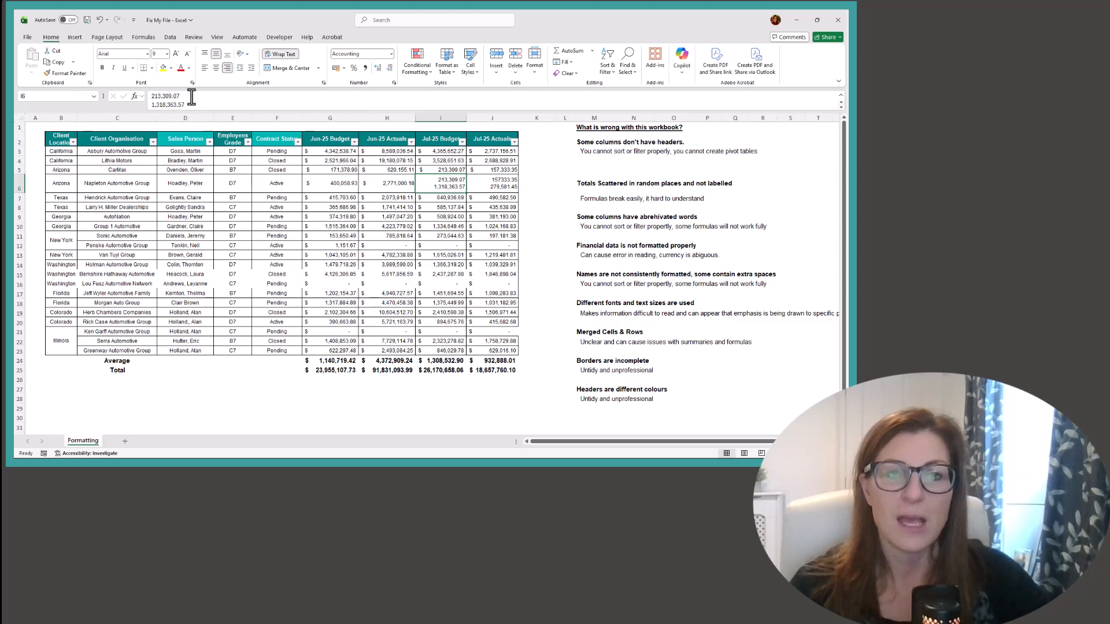
drag(192, 98, 137, 99)
key(Delete)
key(Delete)
key(Return)
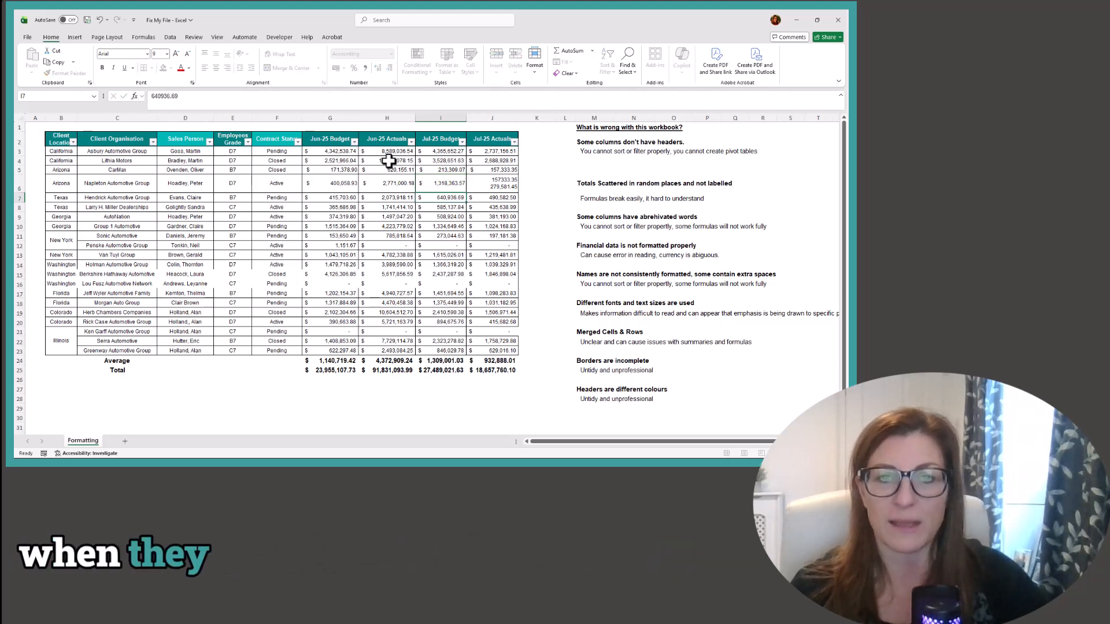
click(489, 183)
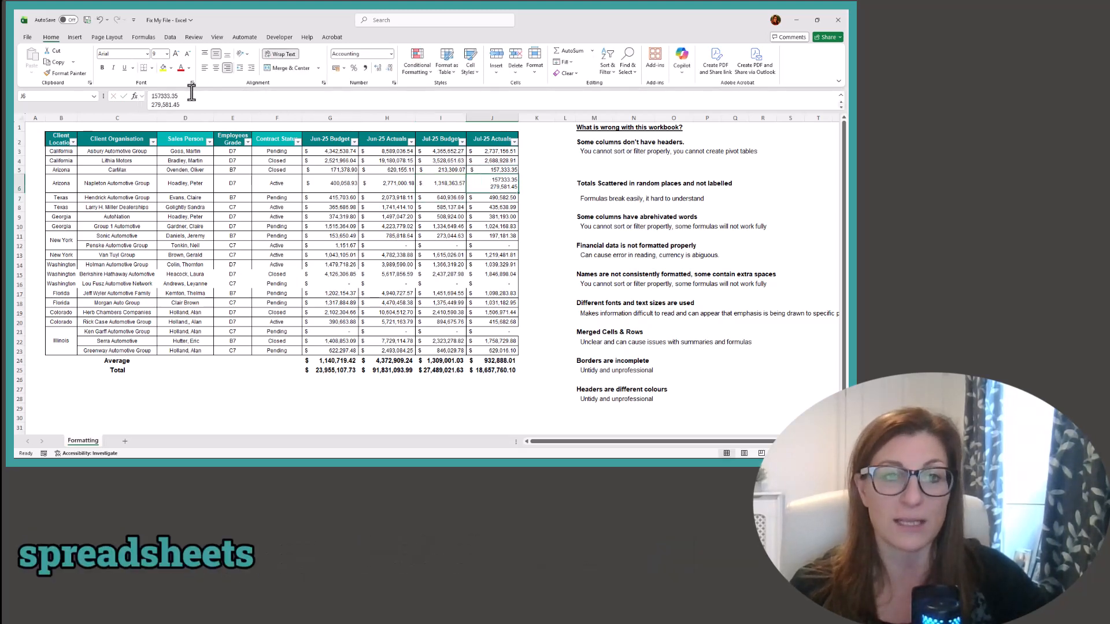
drag(191, 96, 146, 98)
key(Delete)
key(Delete)
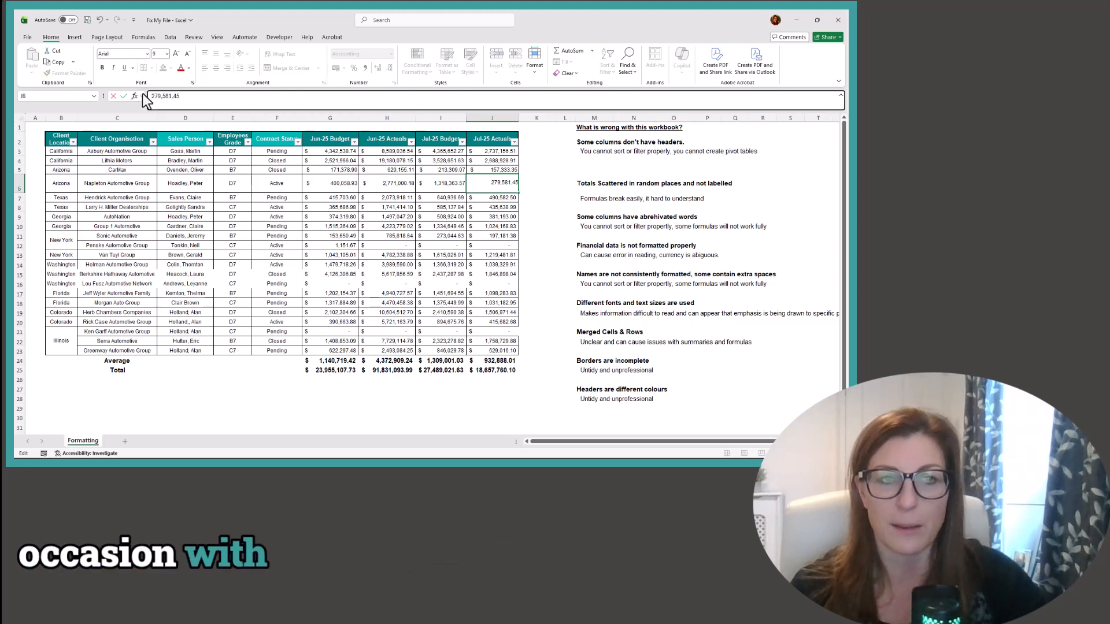
key(Return)
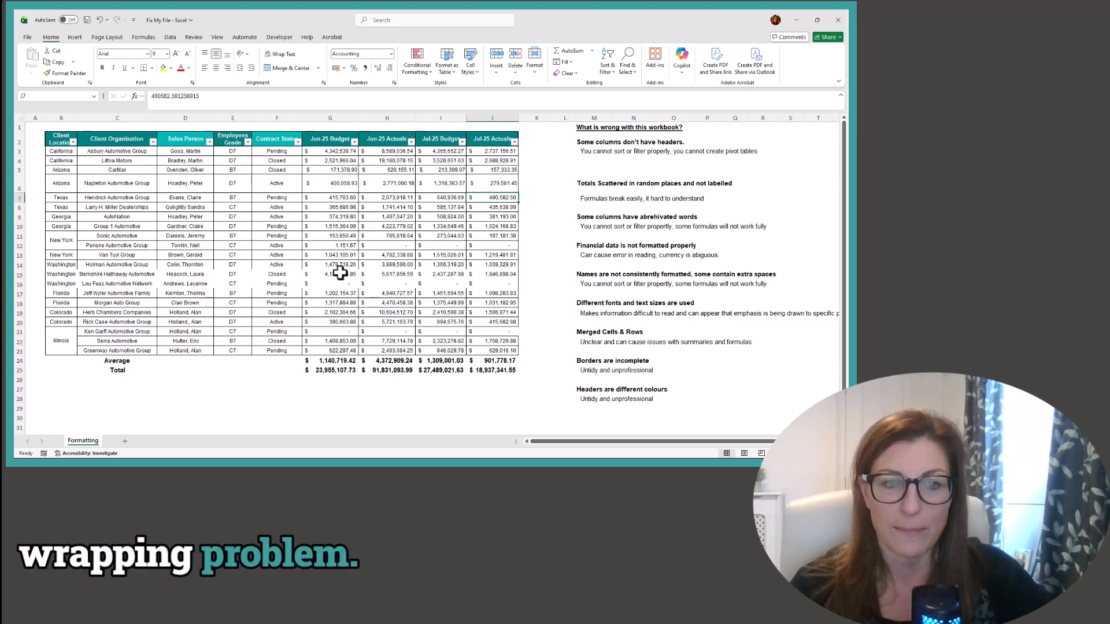
Auto-fit the height of row 6 and clear text wrapping from the amounts in G3:J23.
click(194, 283)
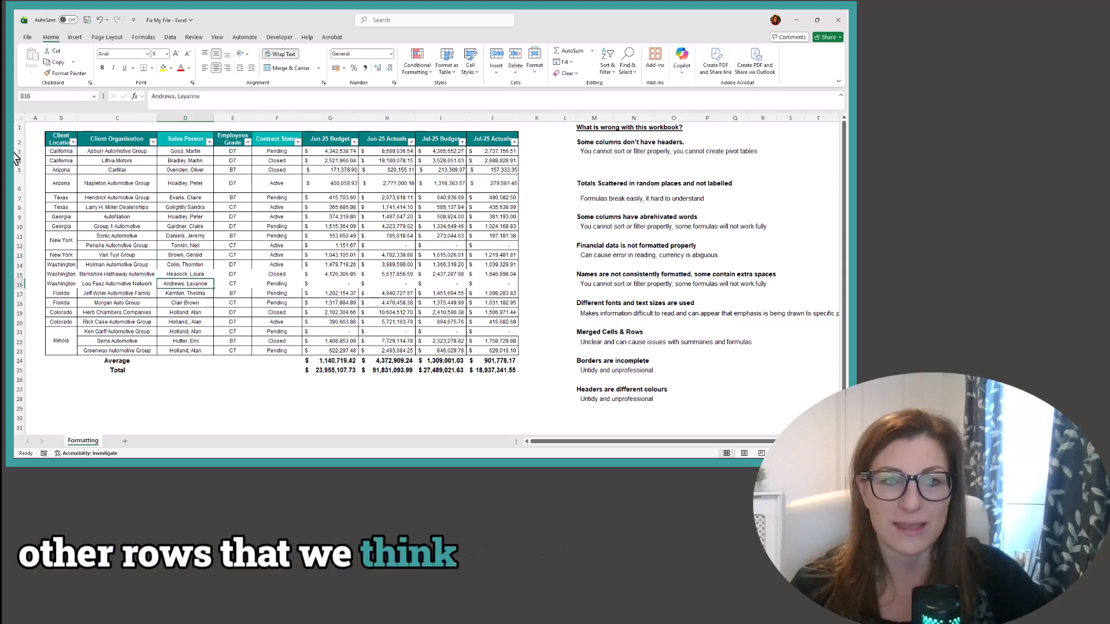
double_click(20, 193)
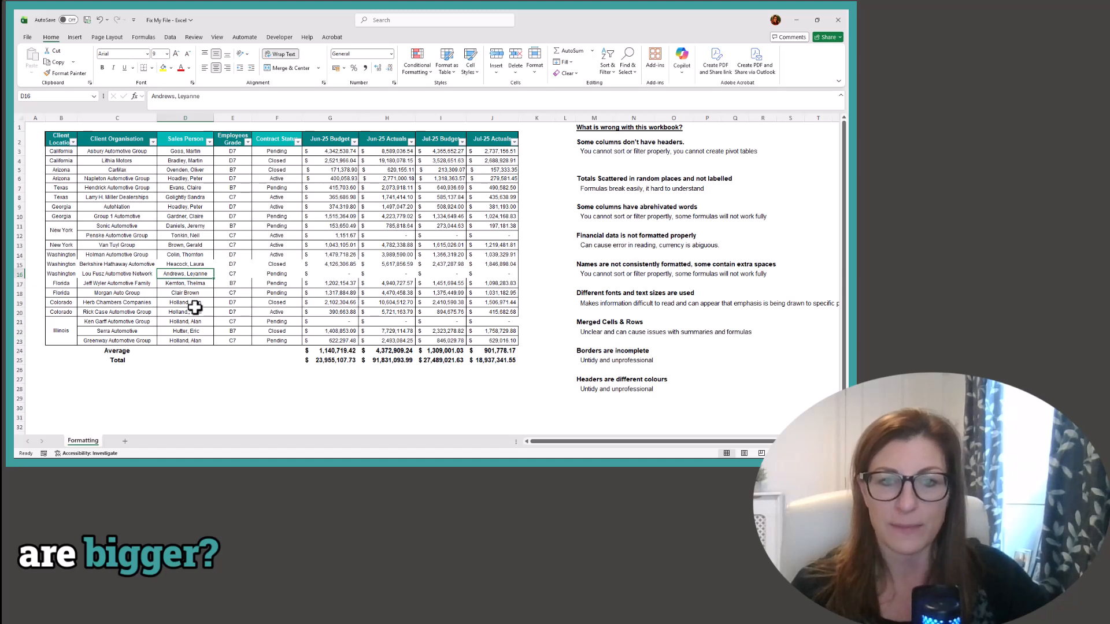
mouse_move(507, 342)
mouse_down()
mouse_move(459, 315)
mouse_move(379, 183)
mouse_move(304, 125)
mouse_up()
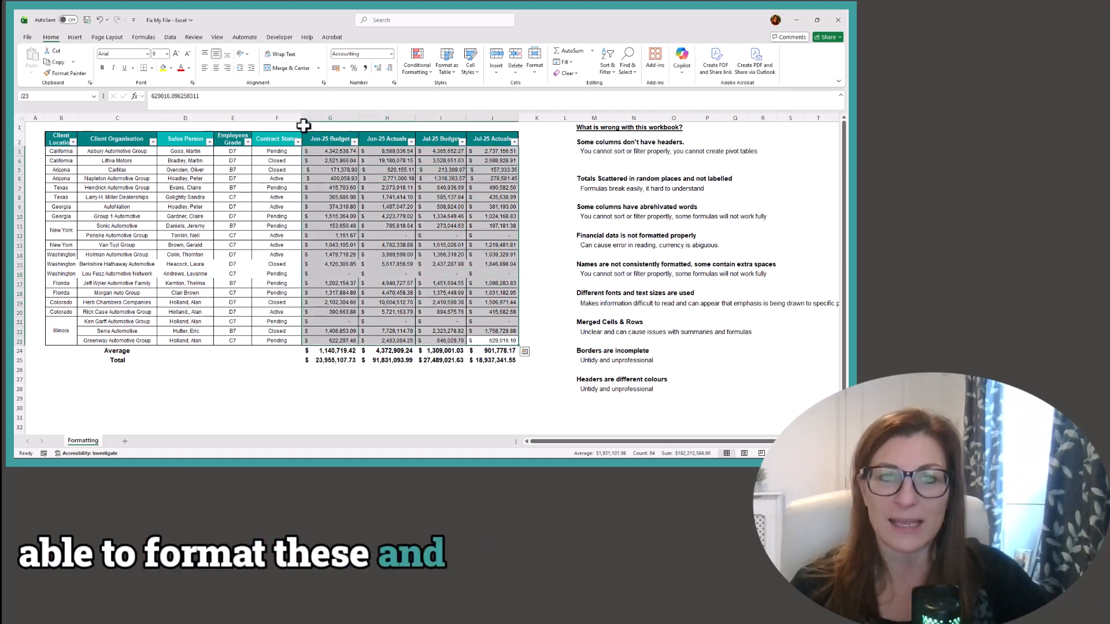
click(287, 54)
click(364, 282)
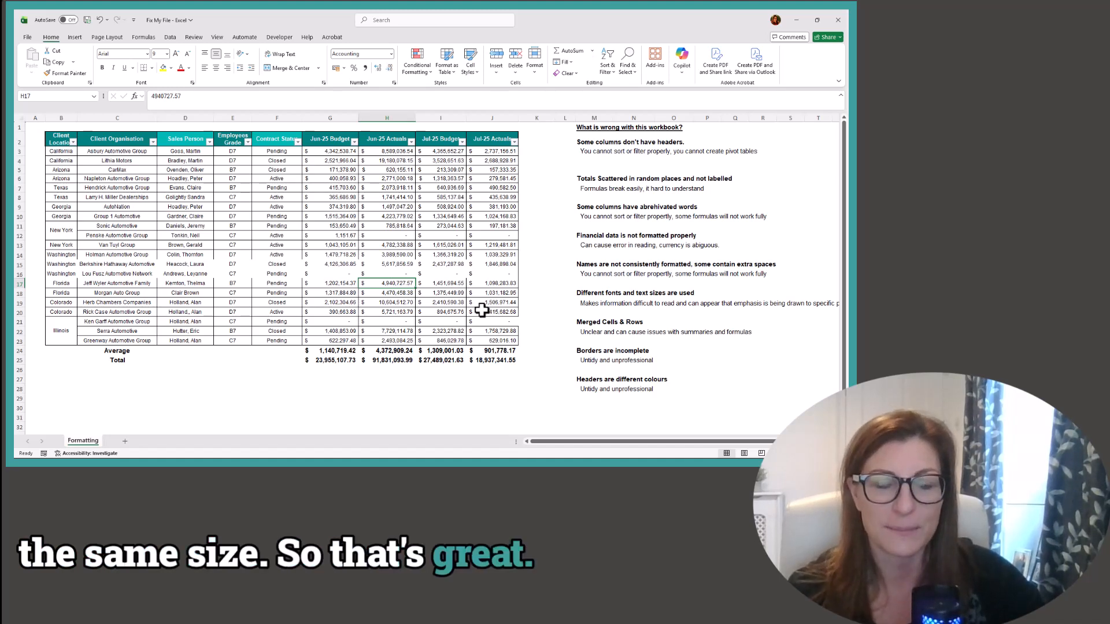
Unmerge the Illinois cell spanning B21:B23.
click(67, 339)
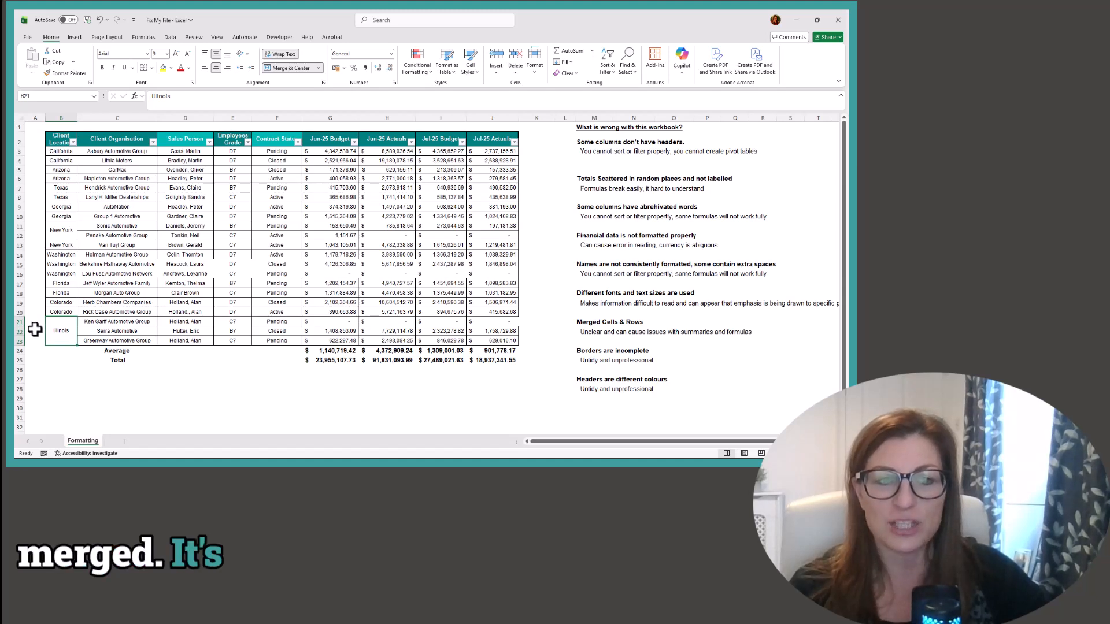
drag(60, 326, 82, 338)
click(63, 340)
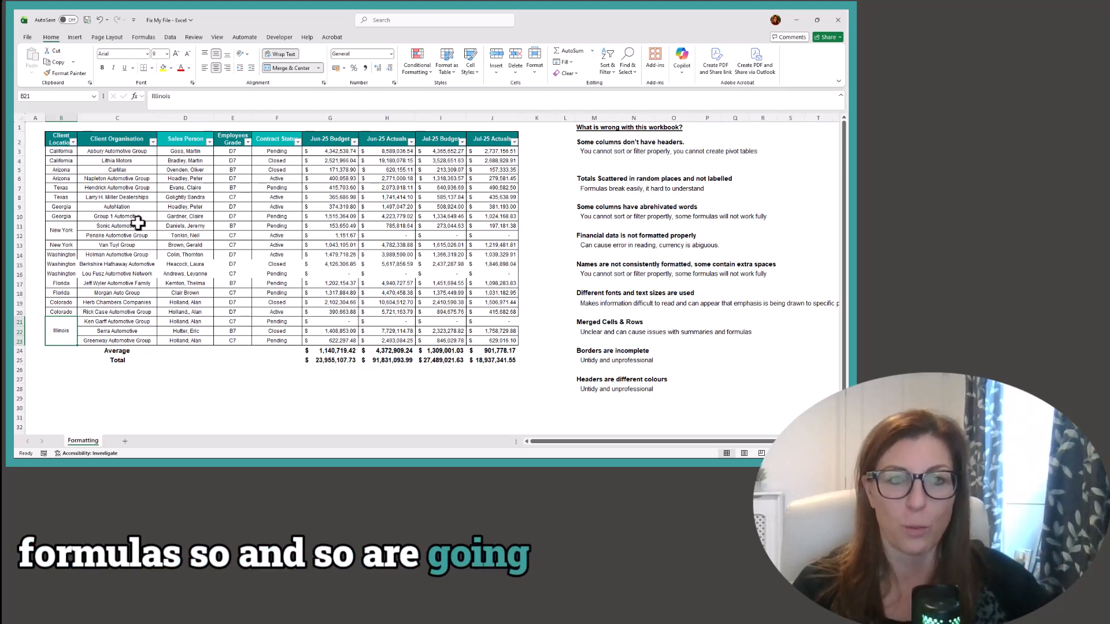
click(278, 68)
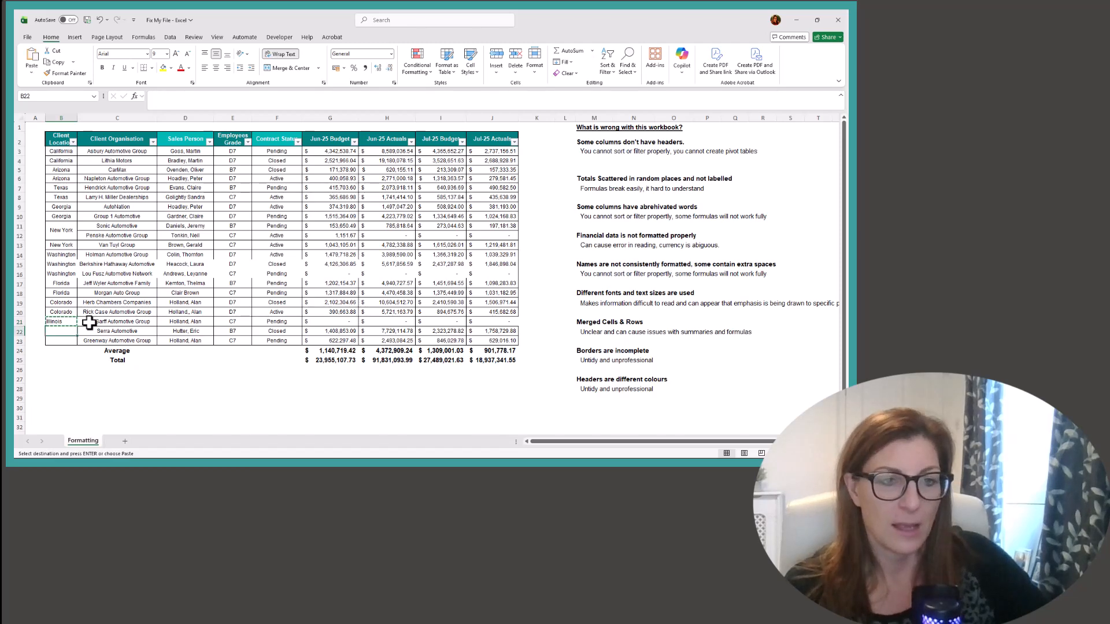
Copy Illinois into the empty cells B22 and B23, and centre B21:B23 horizontally.
key(ctrl+Down)
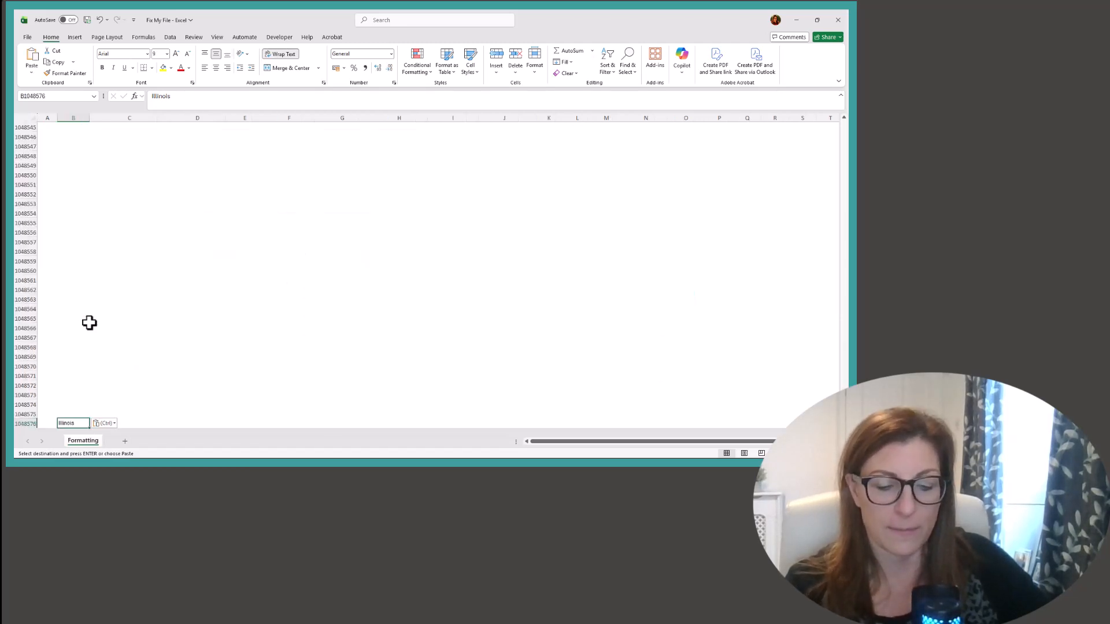
key(Escape)
key(ctrl+Up)
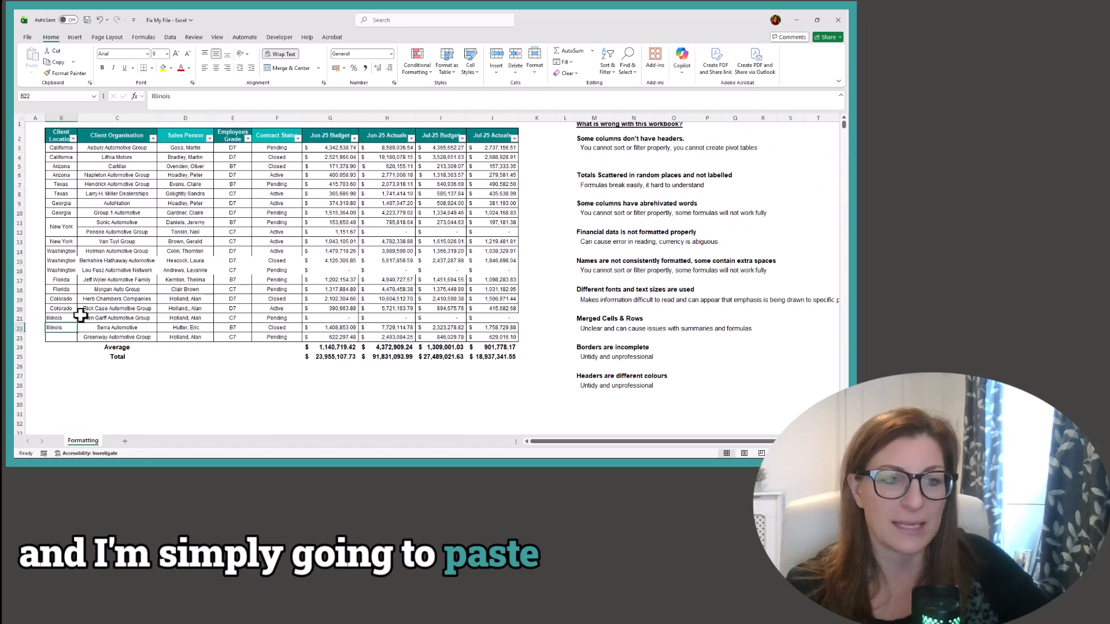
click(68, 342)
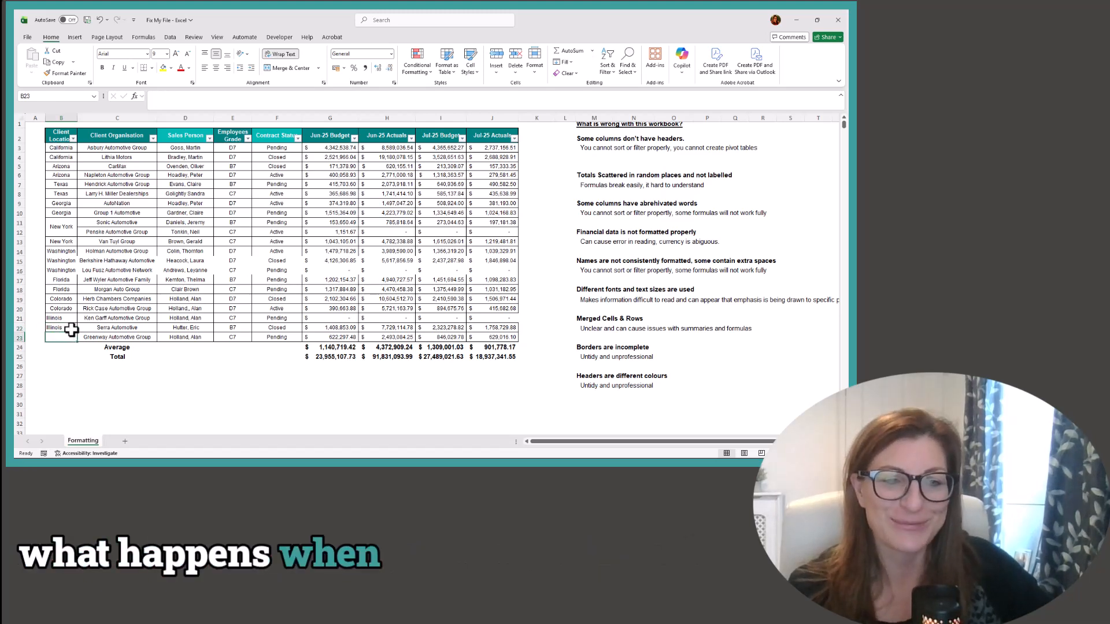
click(61, 328)
key(ctrl+c)
click(68, 338)
key(ctrl+v)
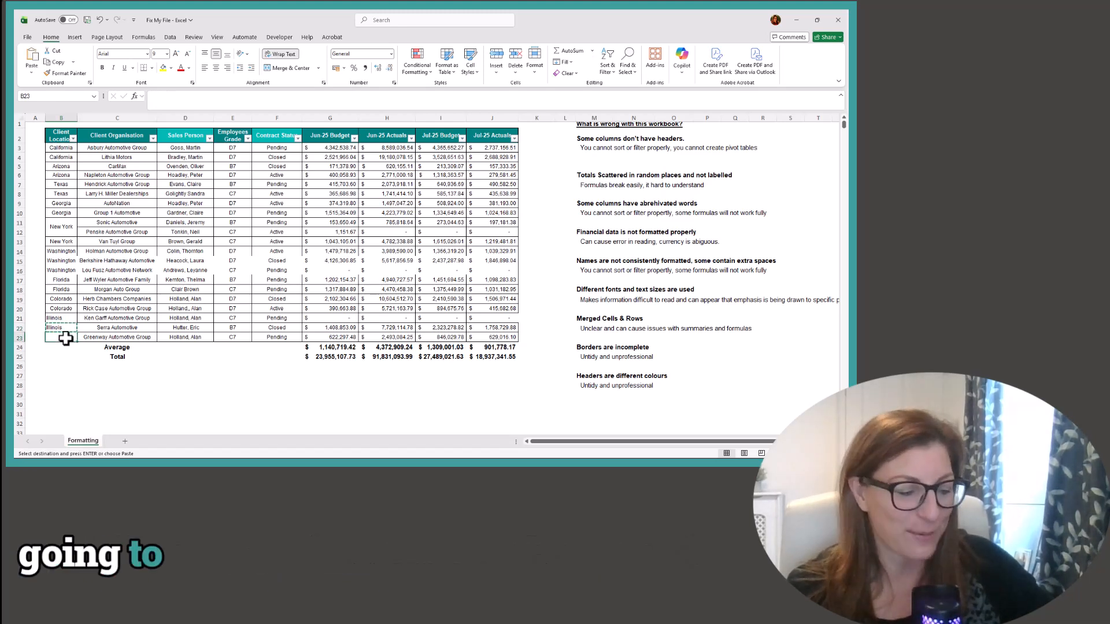
drag(61, 318, 63, 337)
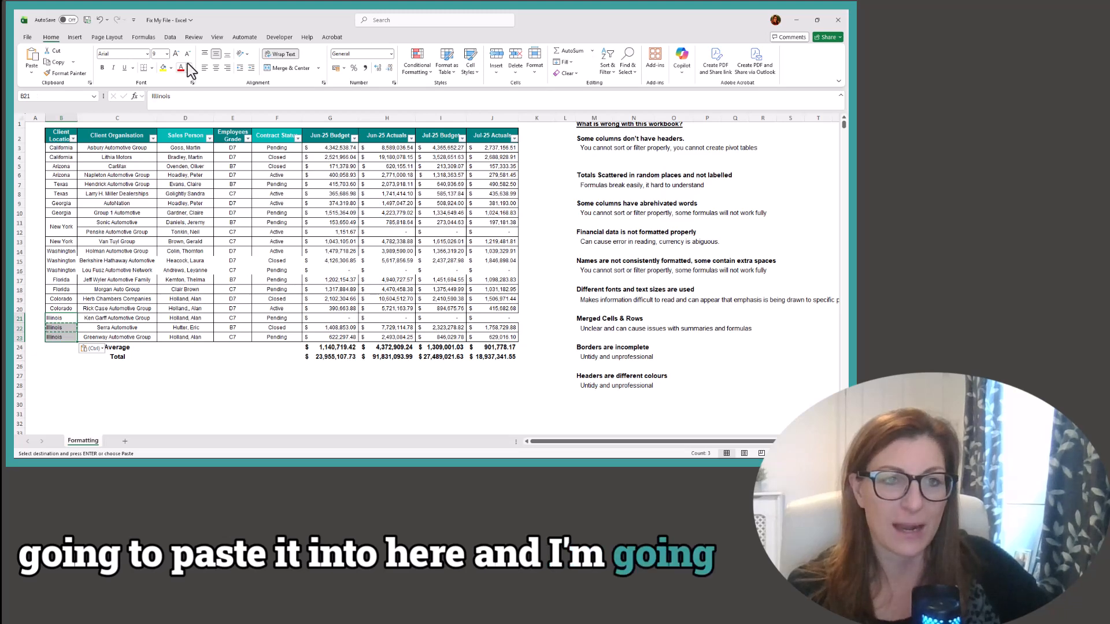
click(215, 68)
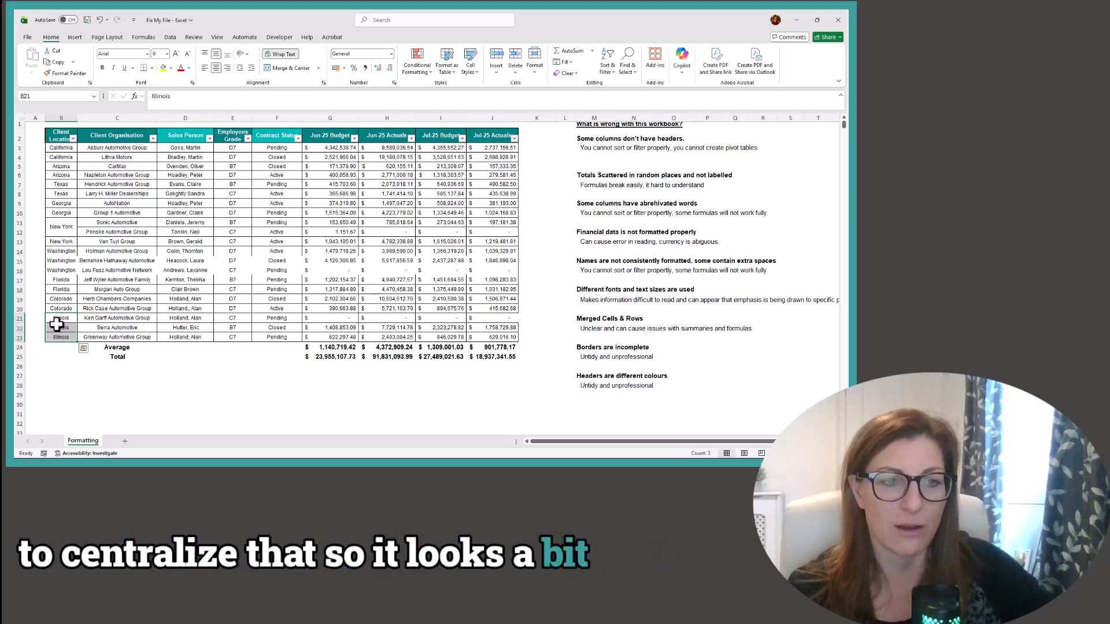
Unmerge the New York cell spanning B11:B12 and centre its text horizontally.
click(58, 226)
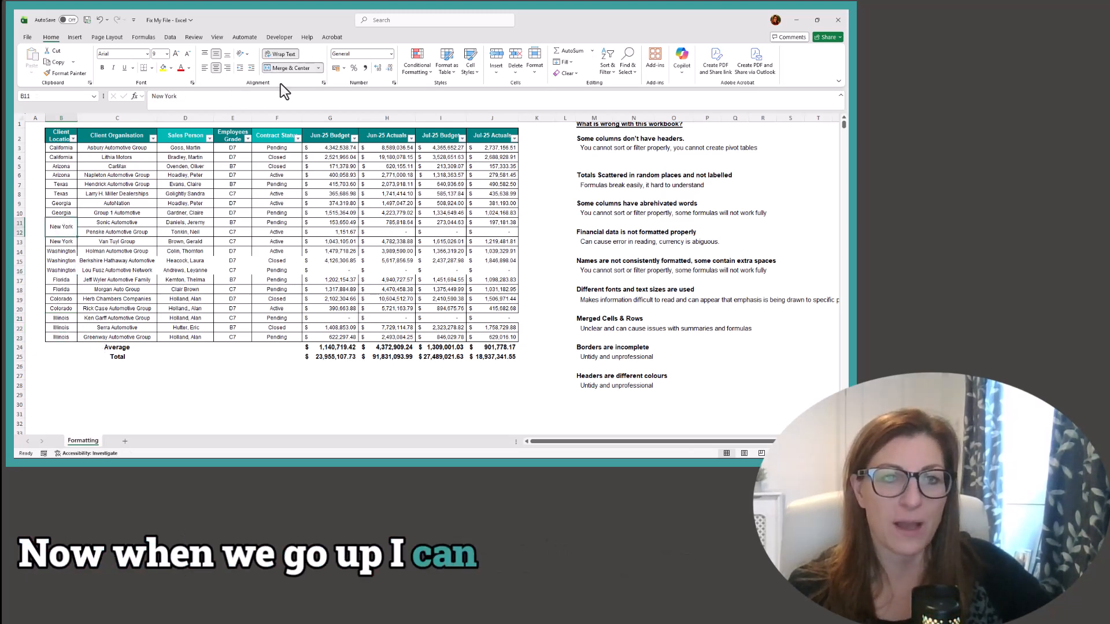
click(296, 68)
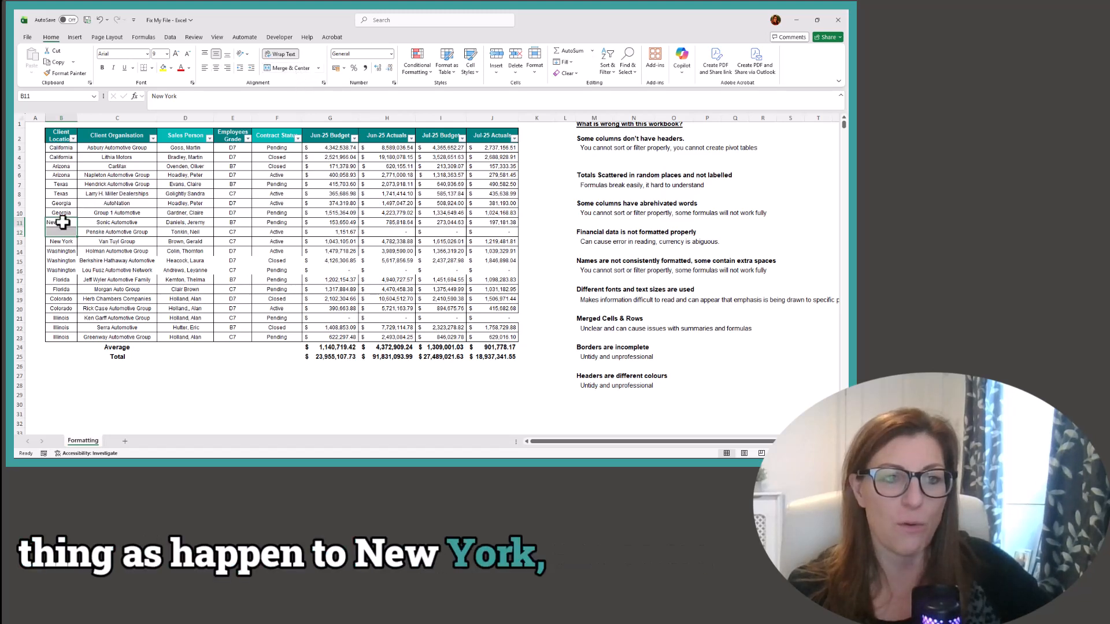
click(216, 68)
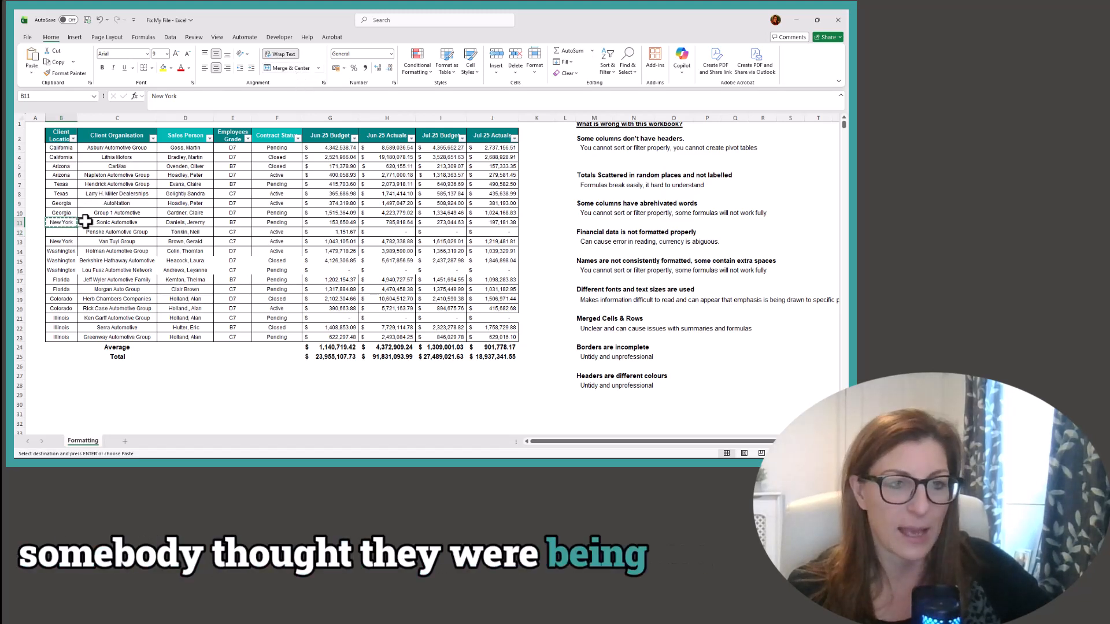
Copy New York from B11 into the empty cell B12.
key(ctrl+c)
right_click(69, 235)
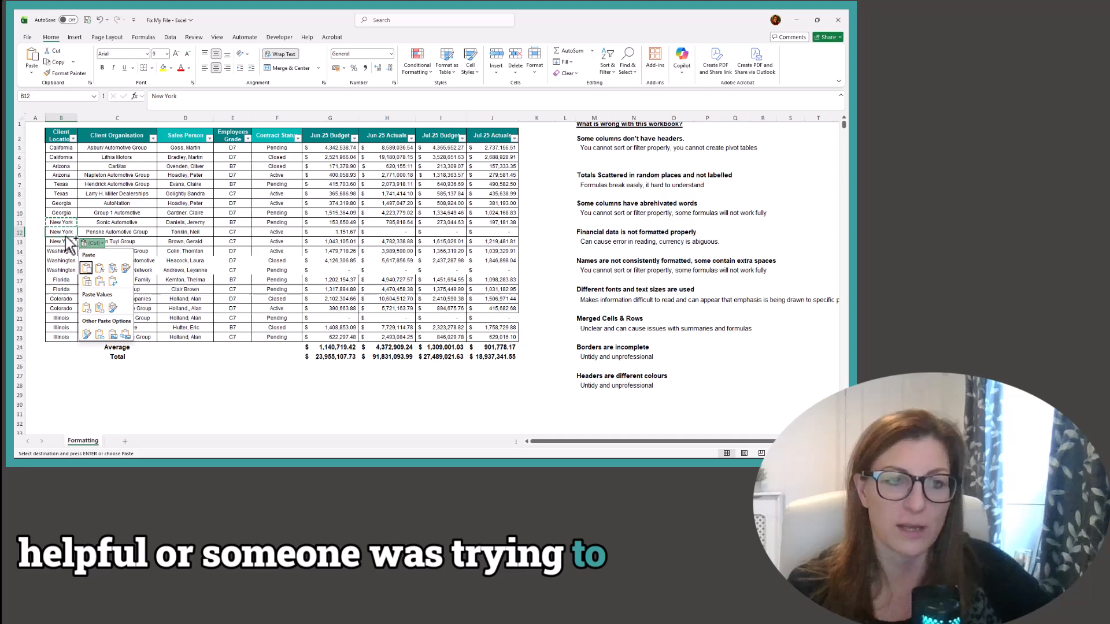
click(149, 250)
key(Escape)
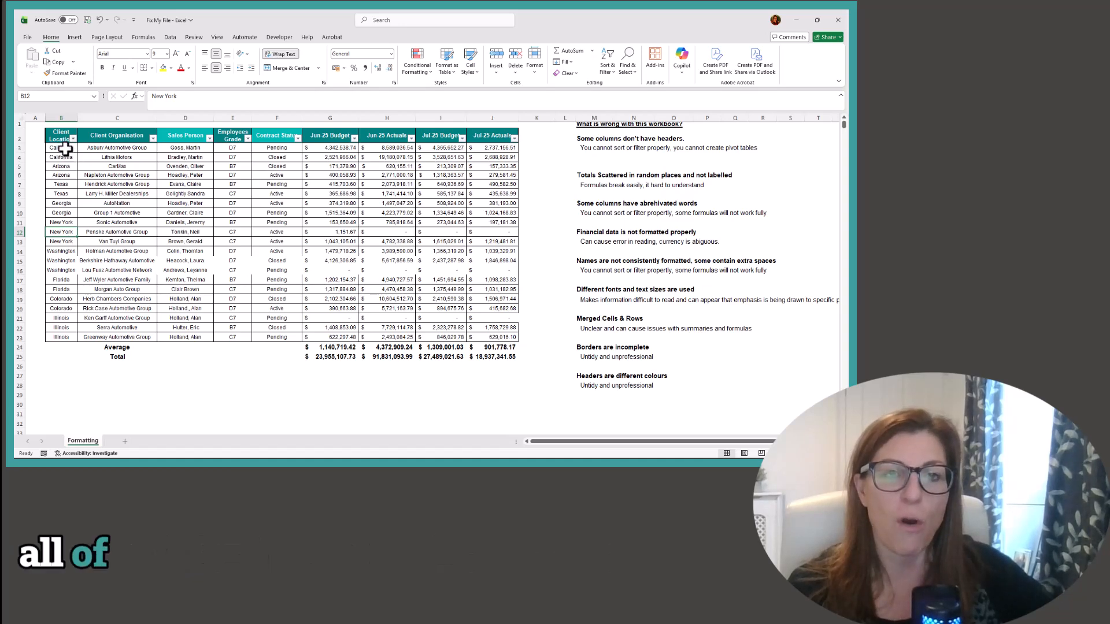
drag(65, 150, 486, 334)
click(444, 312)
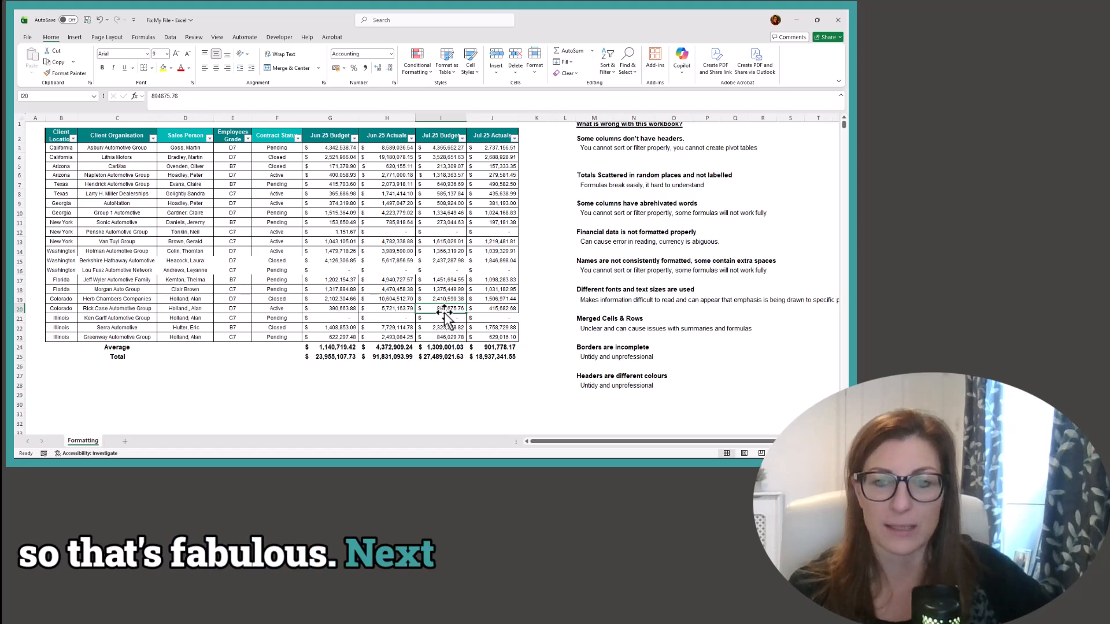
click(587, 348)
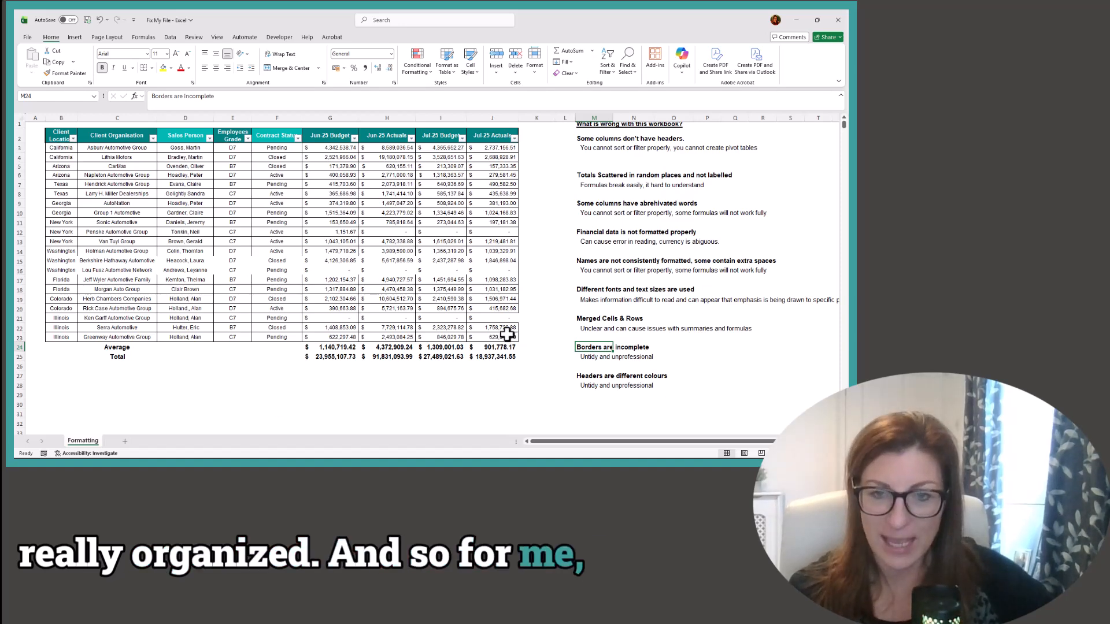
Apply all borders to the table data in B3:J23.
drag(508, 335, 65, 148)
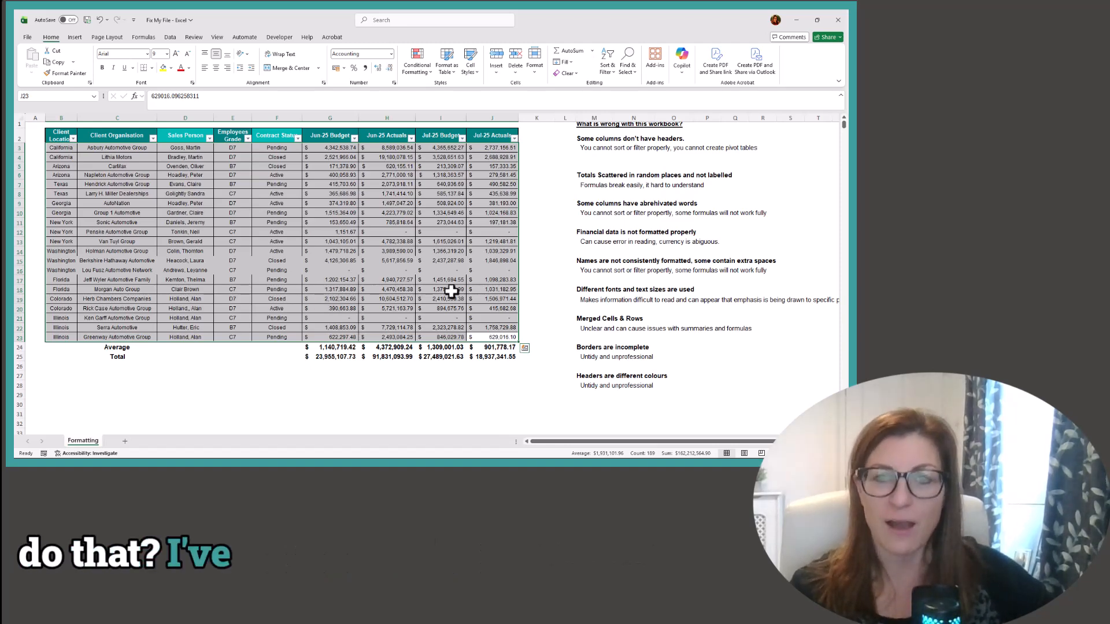
click(152, 68)
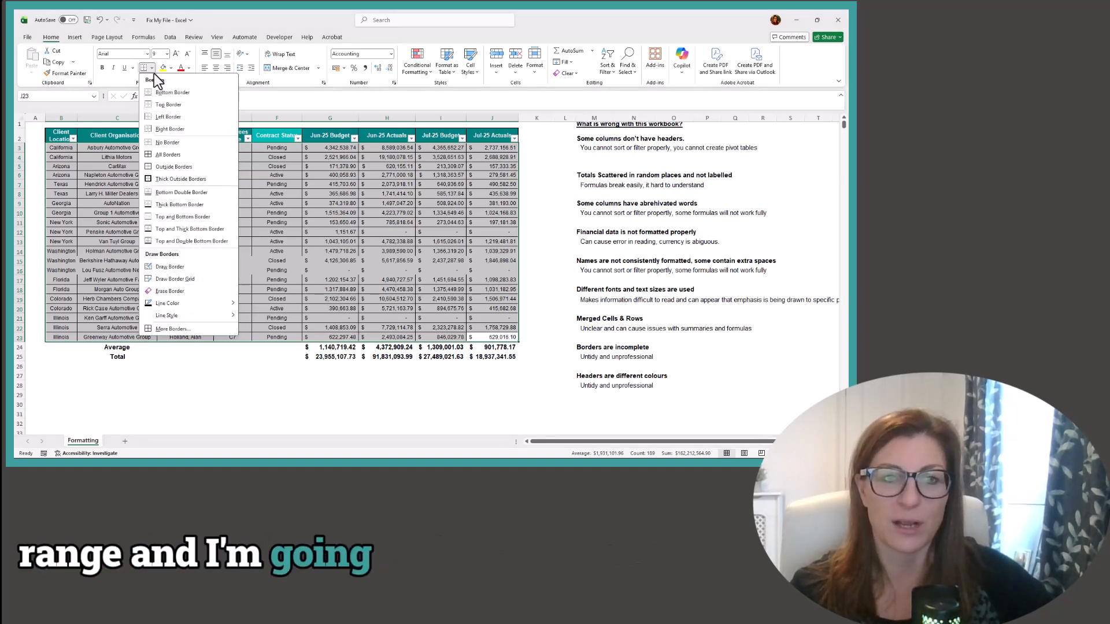
click(175, 158)
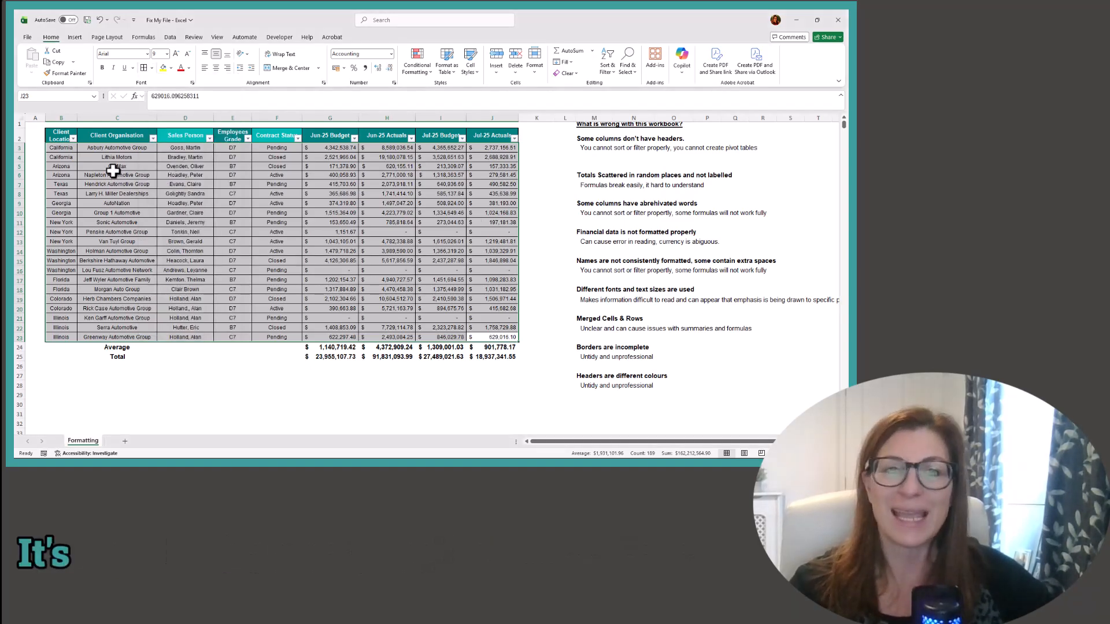
click(334, 402)
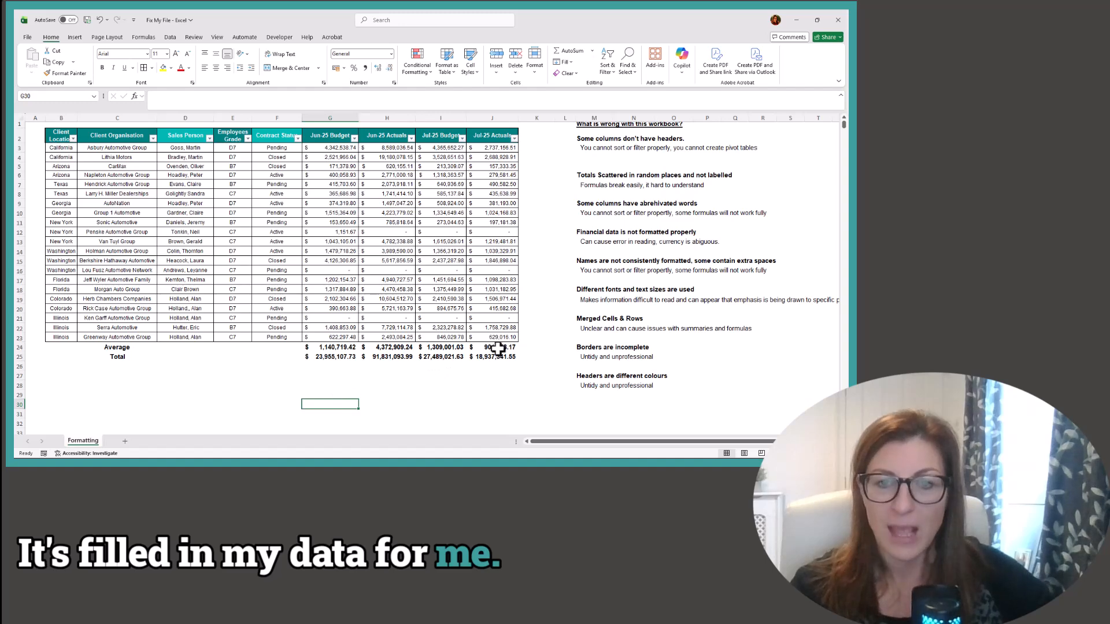
Add thick outside borders around the whole data range B3:J23.
drag(496, 337, 61, 148)
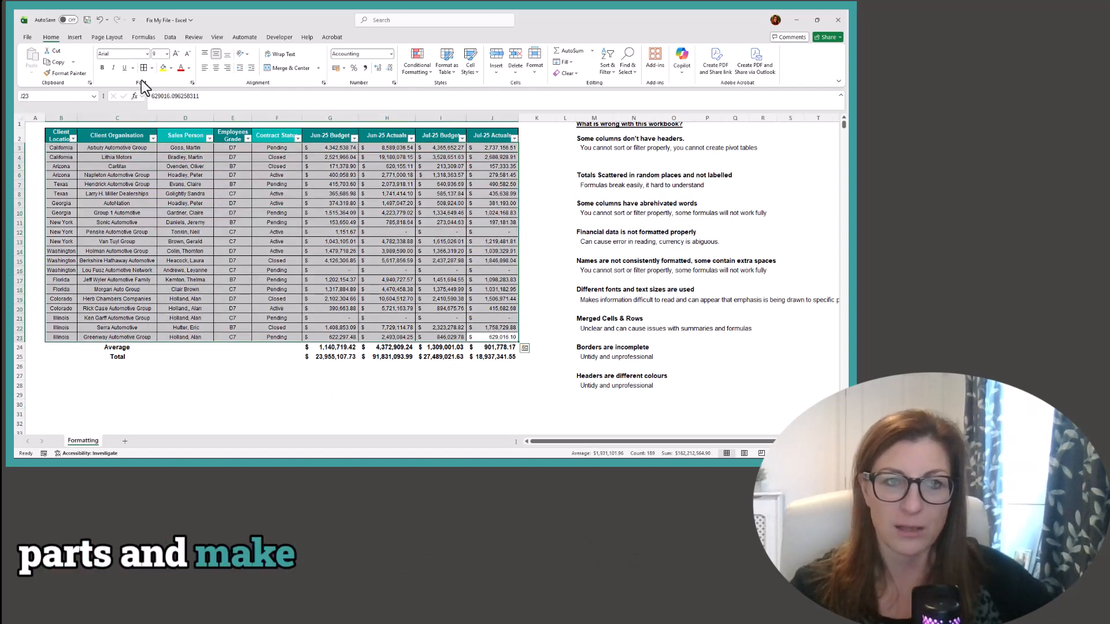
click(151, 70)
click(172, 186)
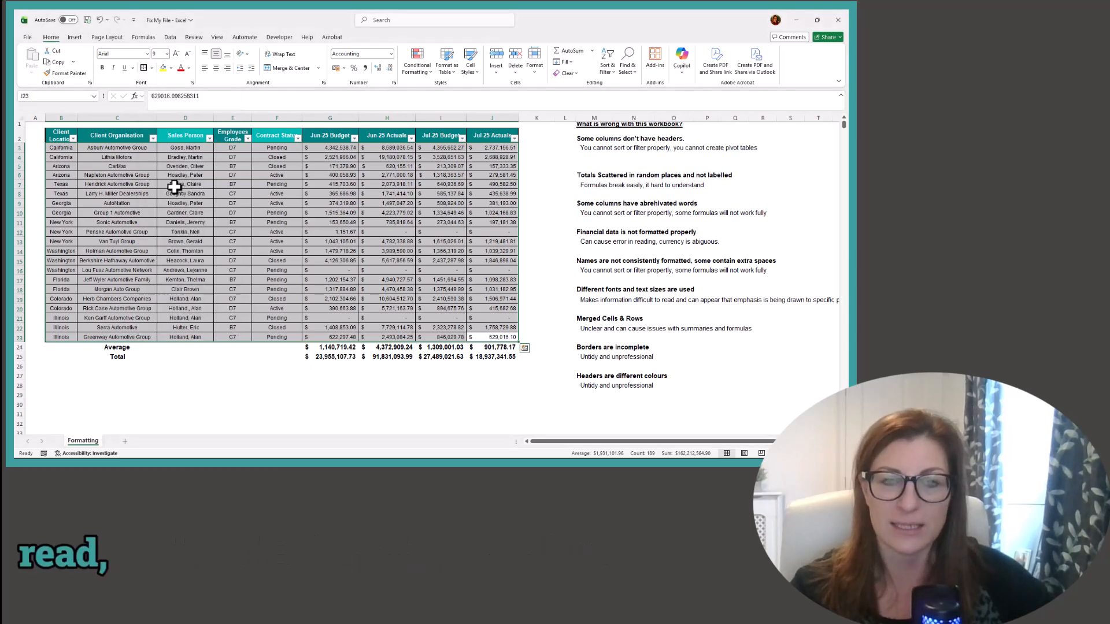
Add thick outside borders around the descriptive columns B3:F23 to separate them from the amounts.
click(235, 272)
drag(280, 336, 61, 149)
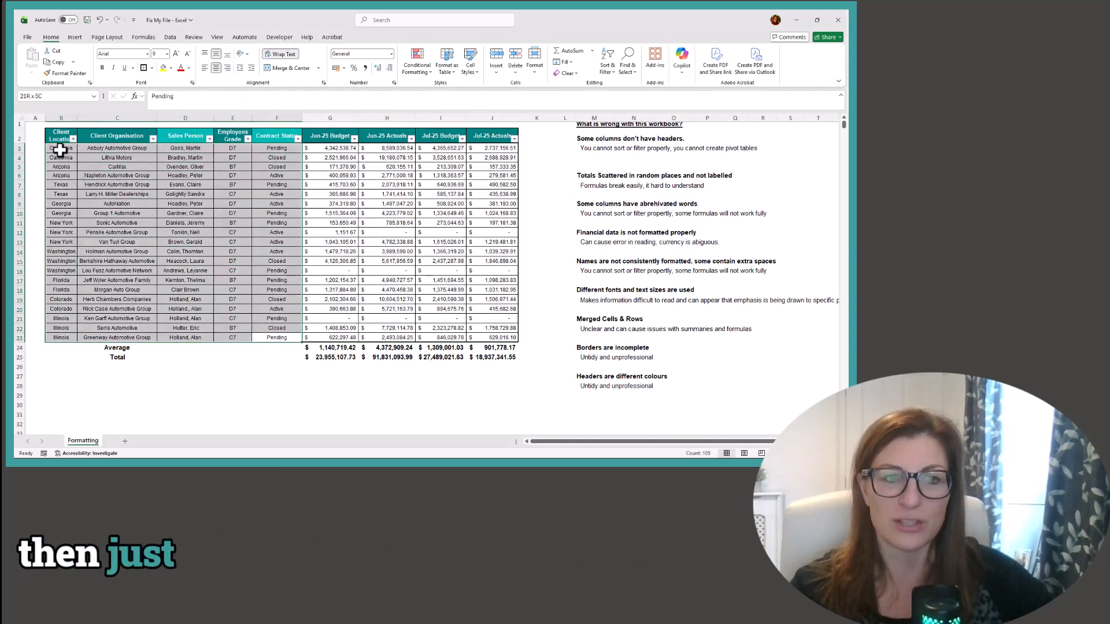
click(144, 68)
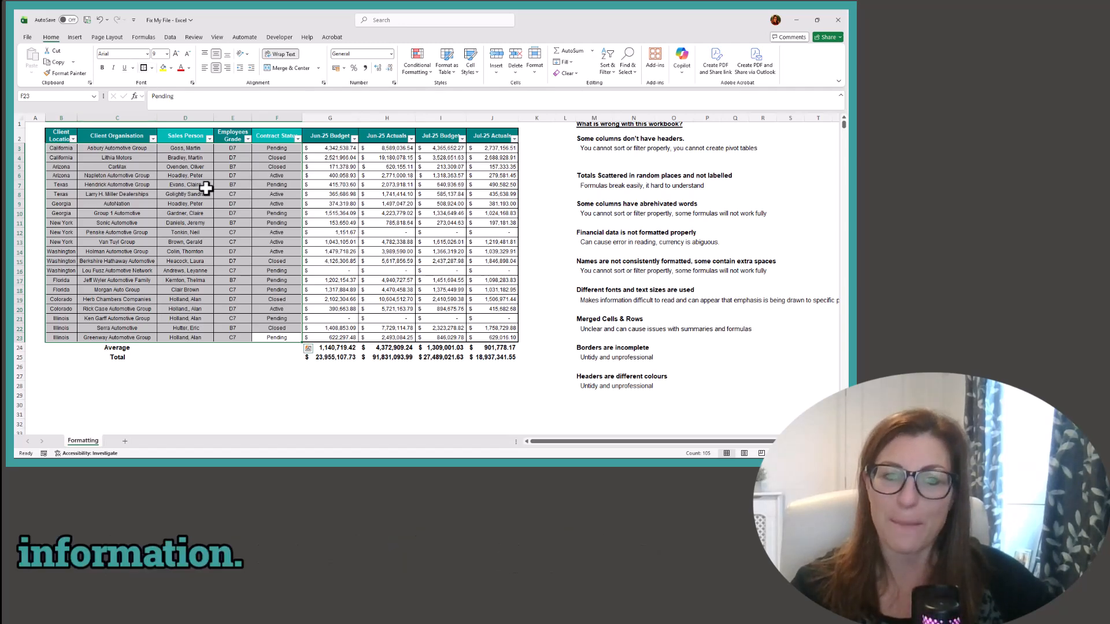
click(327, 277)
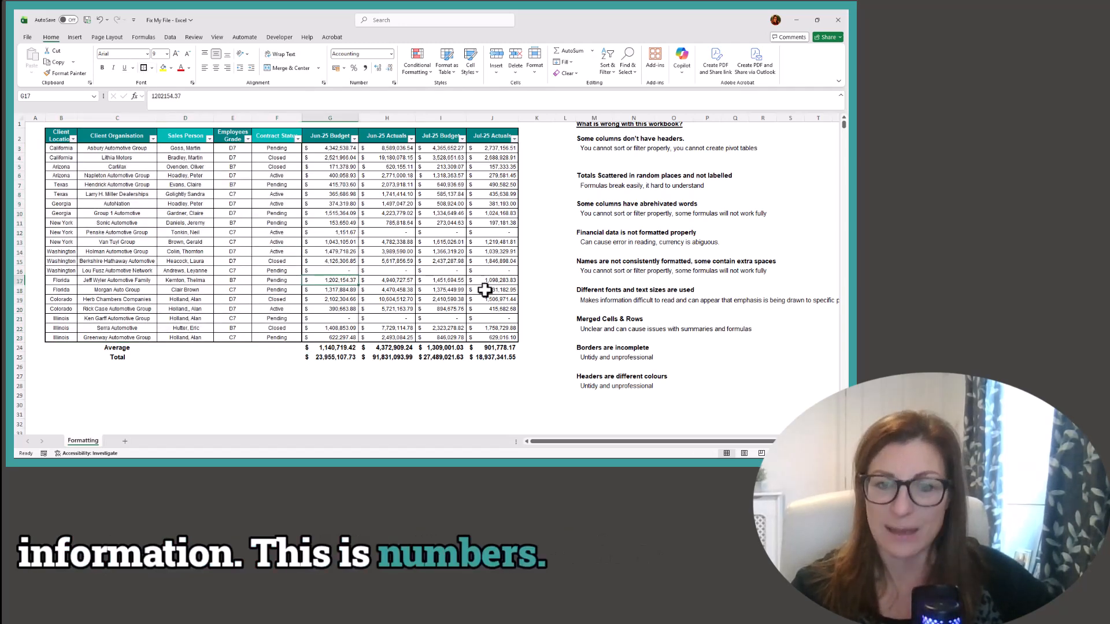
Add thick outside borders around the header row B2:J2.
drag(493, 139, 54, 134)
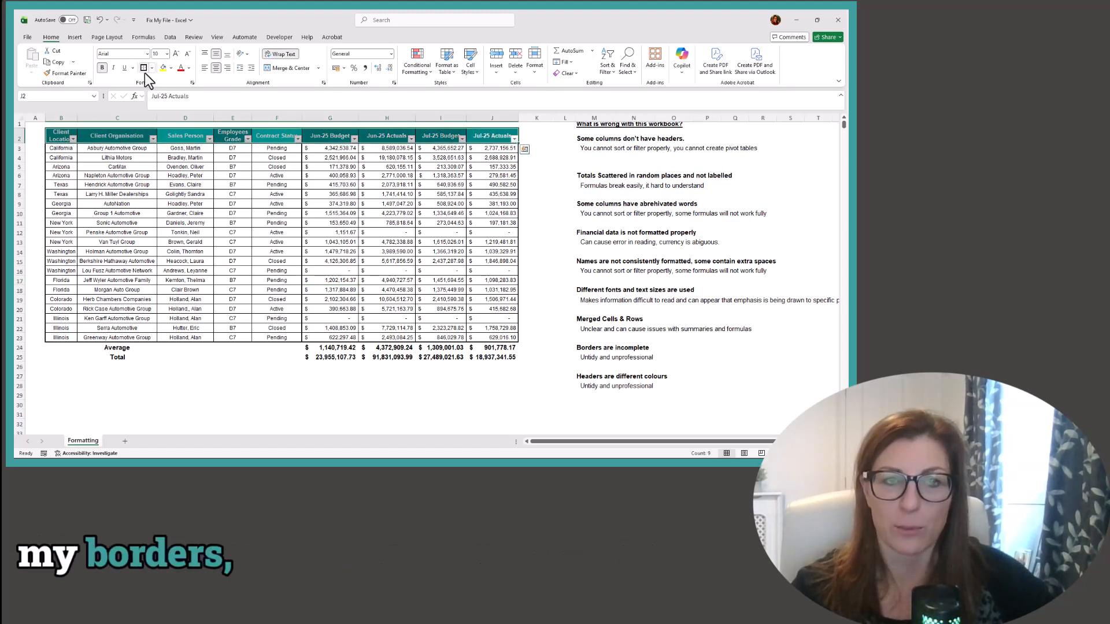
click(230, 414)
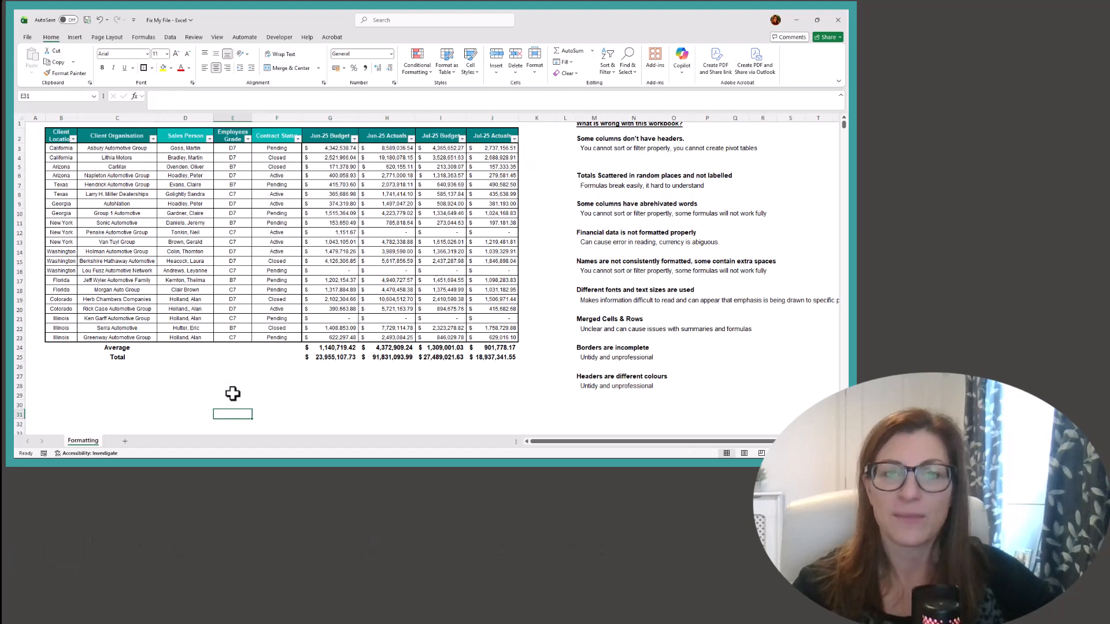
drag(503, 348, 62, 352)
click(196, 375)
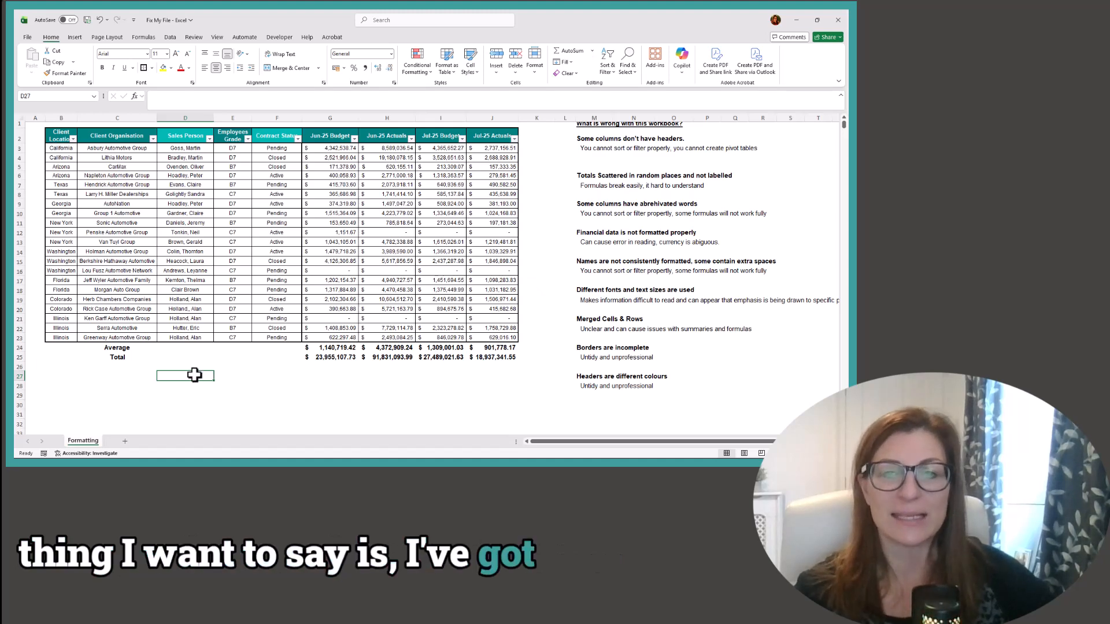
Copy the Client Organisation header's dark teal formatting to the Sales Person and Contract Status headers with Format Painter.
click(186, 135)
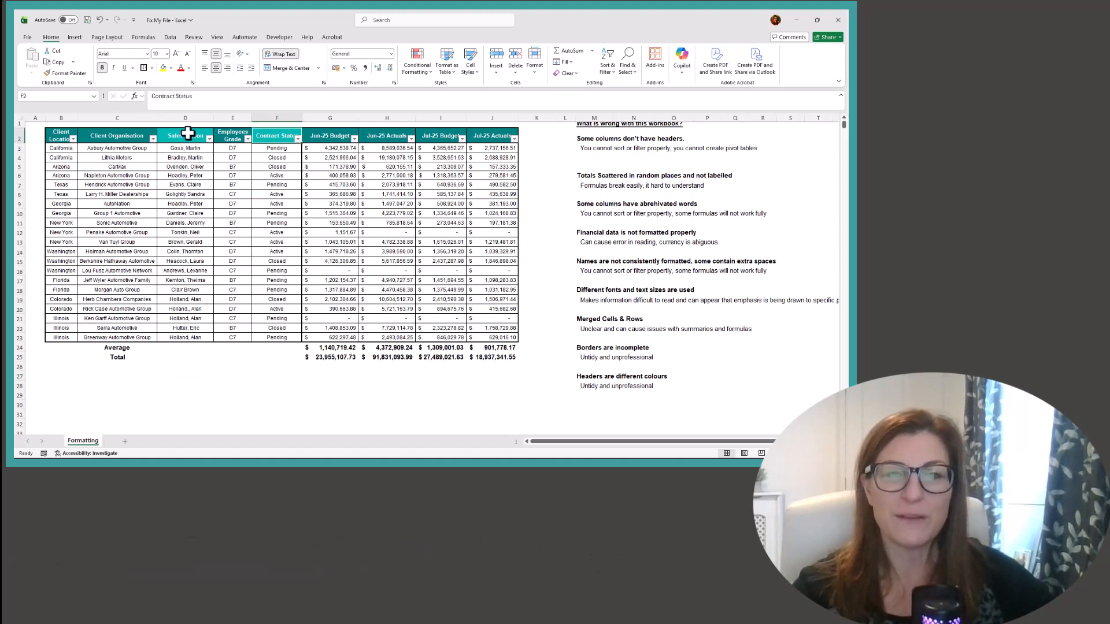
click(269, 137)
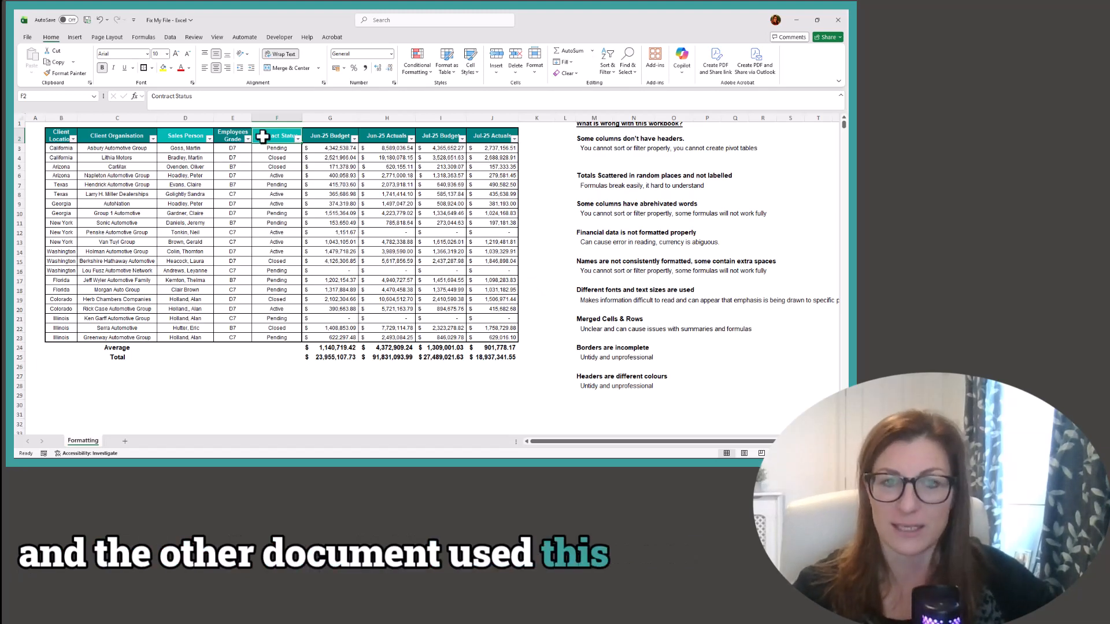
click(315, 135)
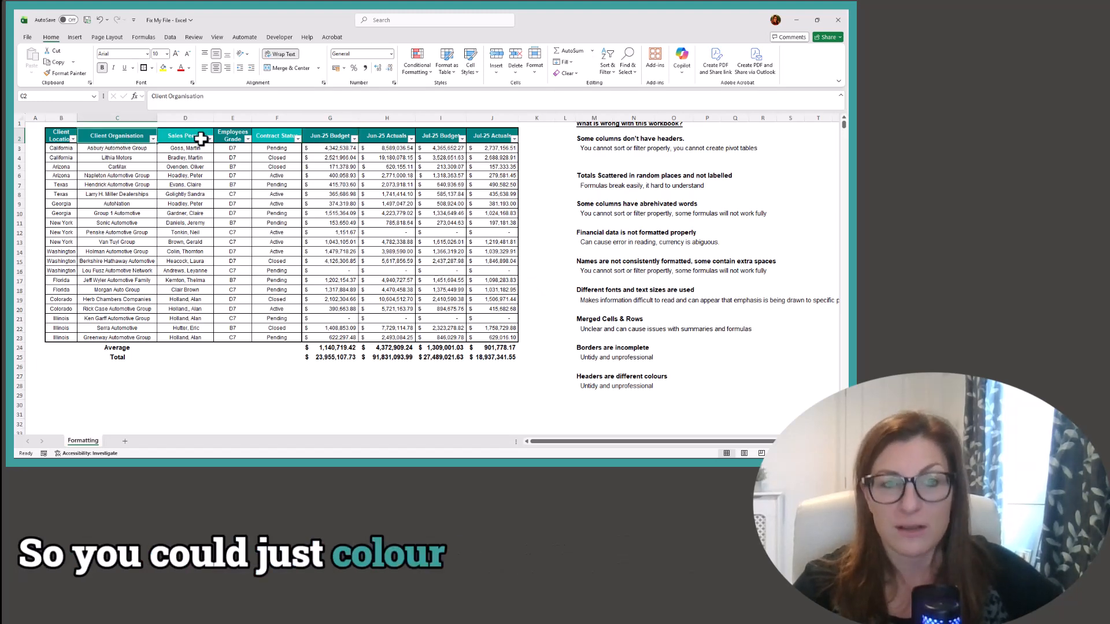
click(69, 74)
click(185, 136)
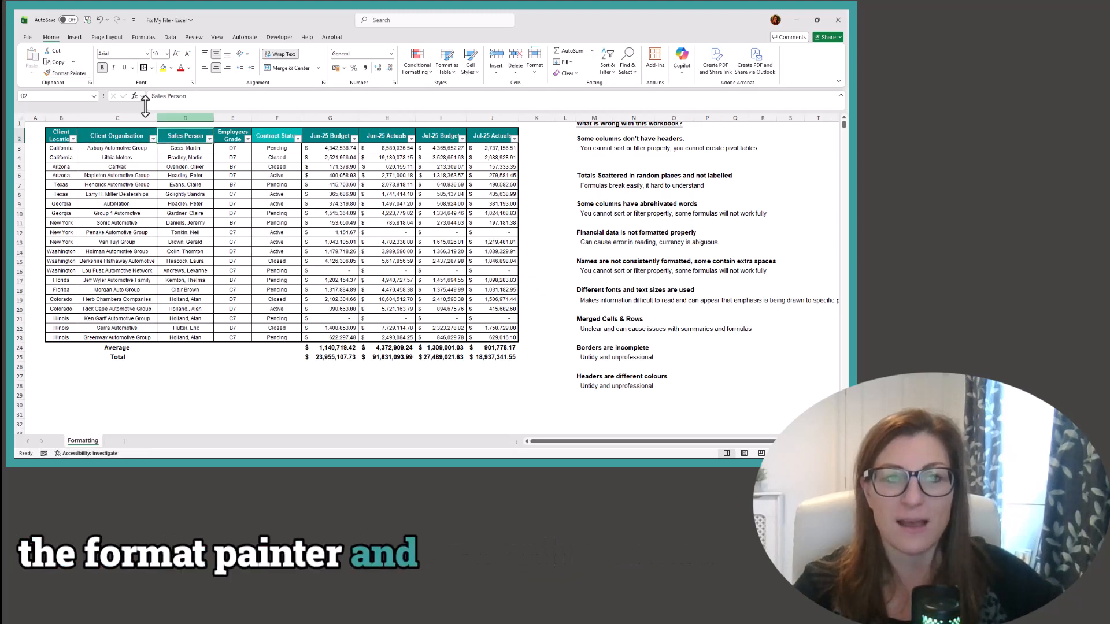
click(276, 133)
click(231, 222)
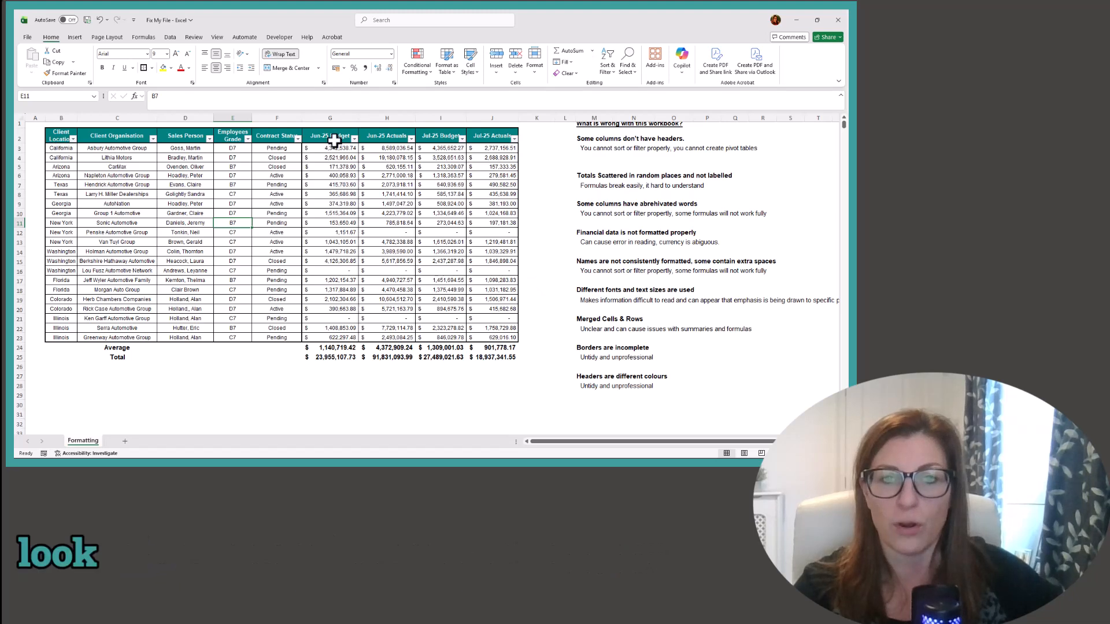
Remove the filters from the header row B2:J2 so the column titles can be read in full.
click(417, 251)
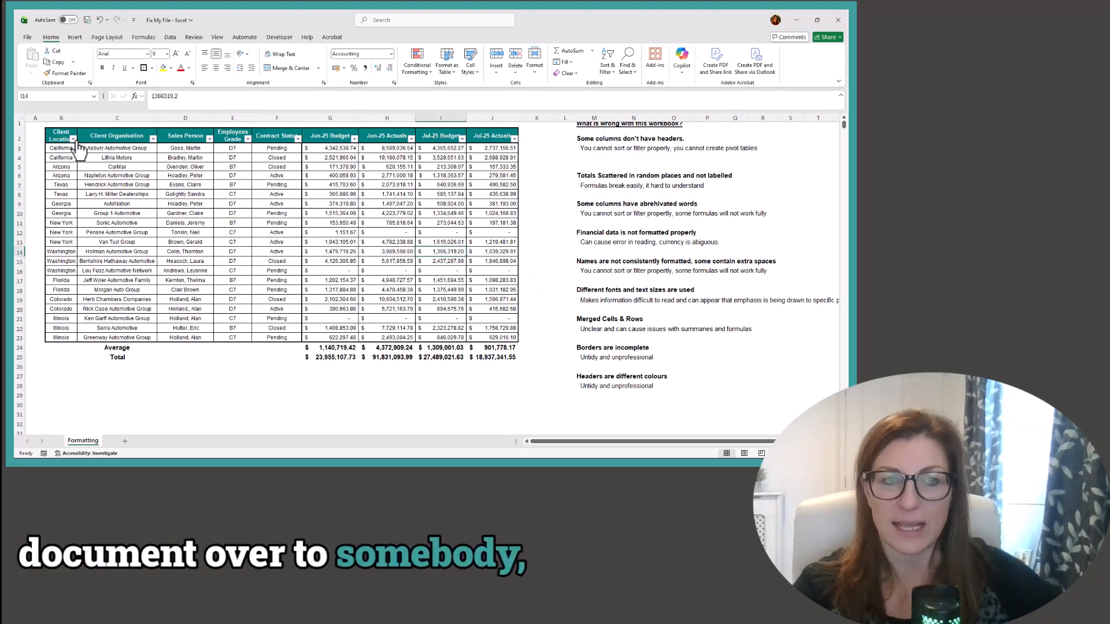
drag(62, 134, 447, 138)
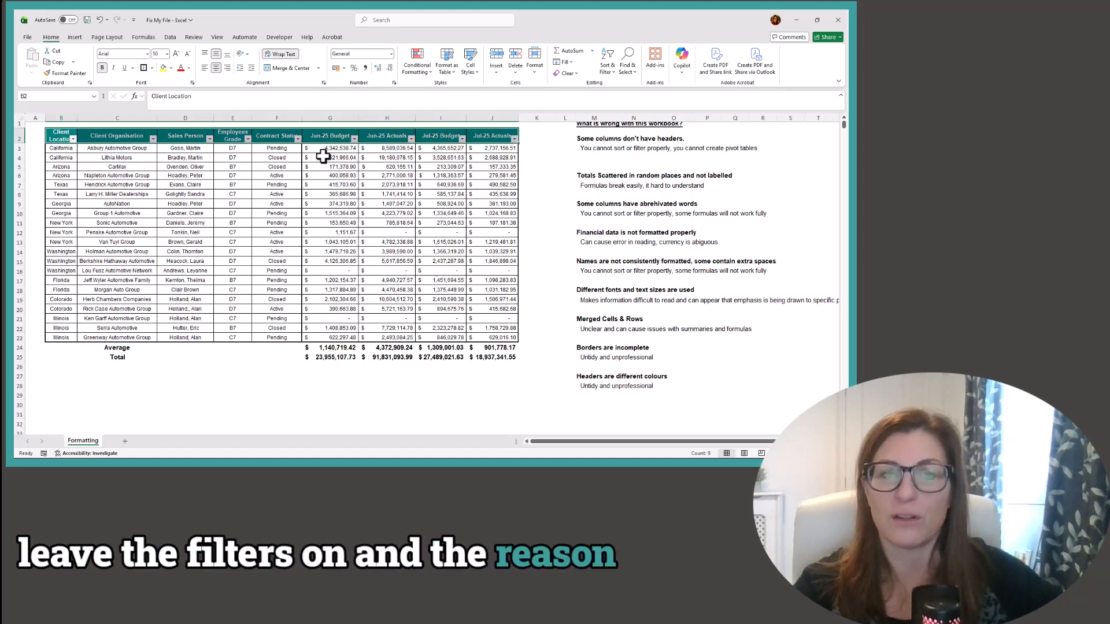
click(259, 181)
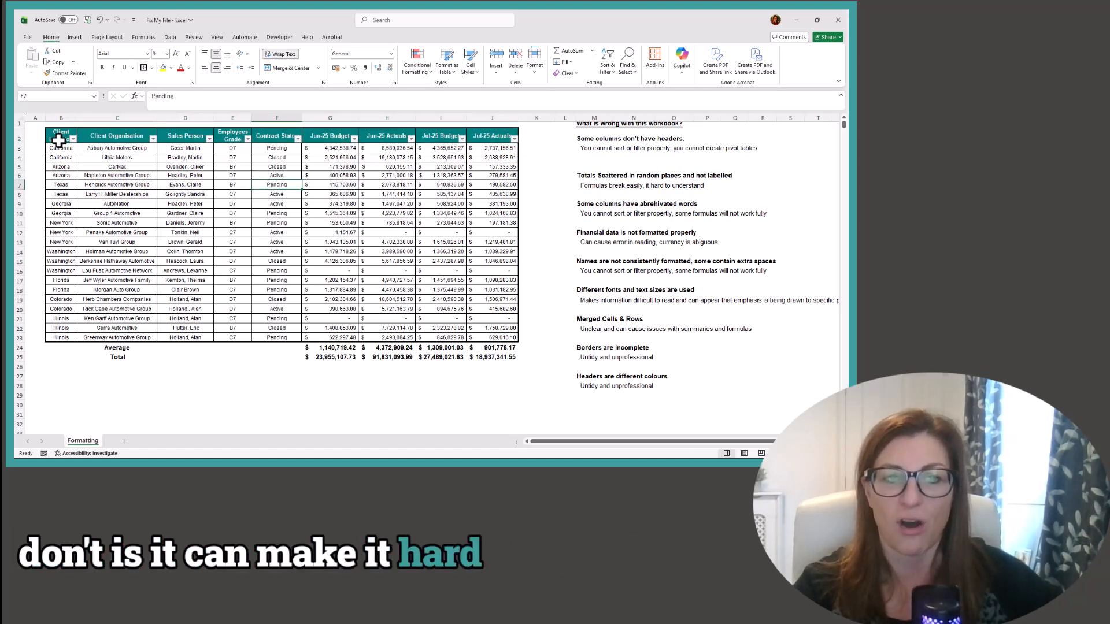
drag(508, 137, 61, 137)
click(170, 37)
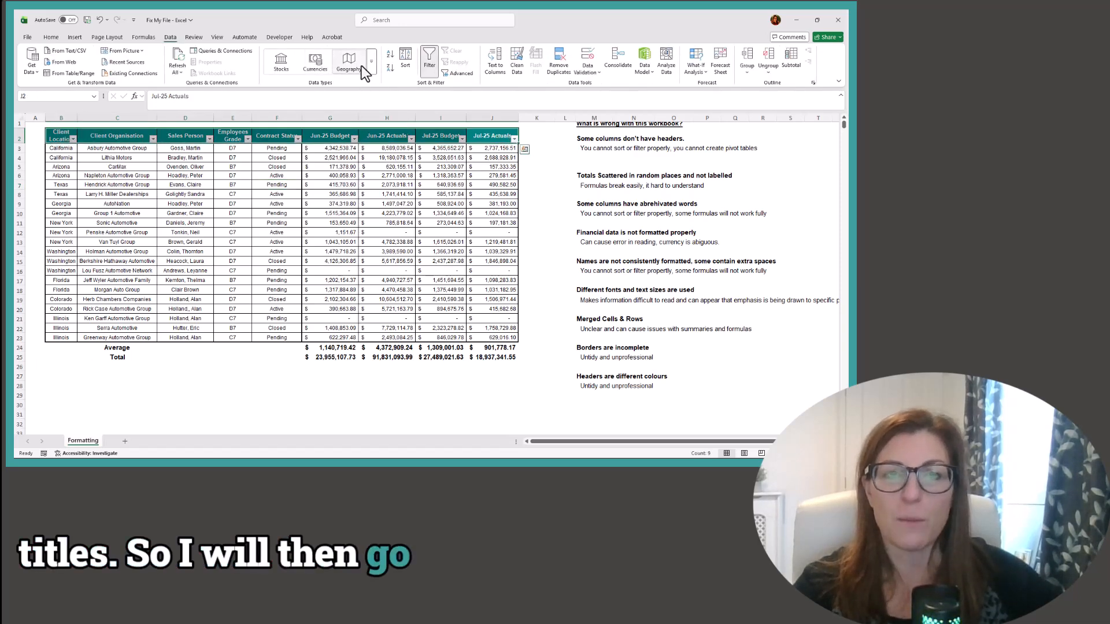
click(429, 60)
click(350, 242)
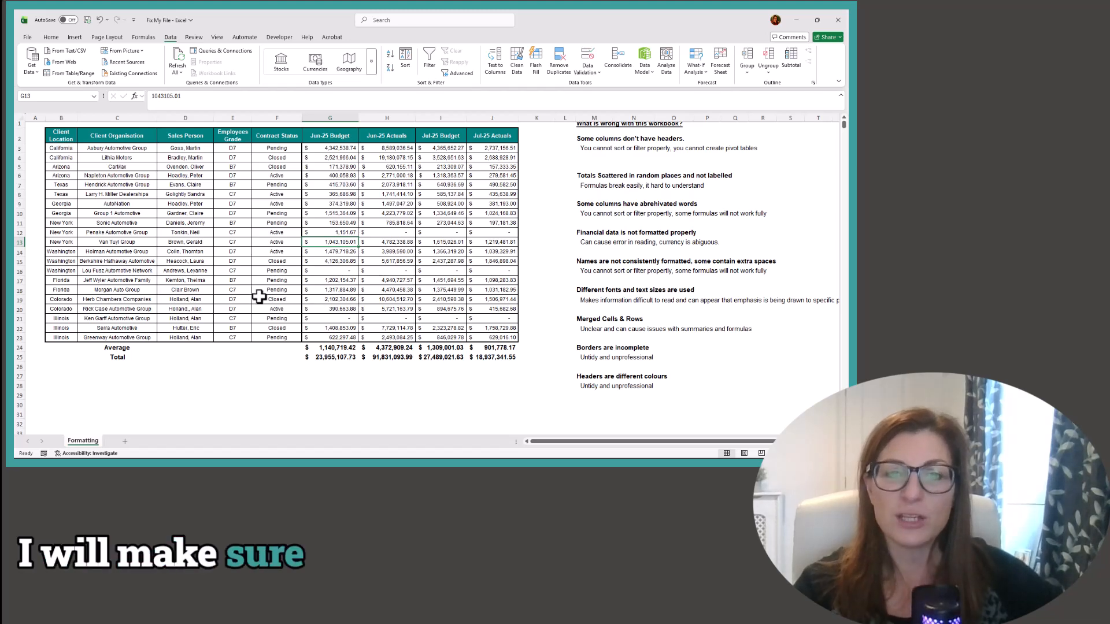
click(149, 281)
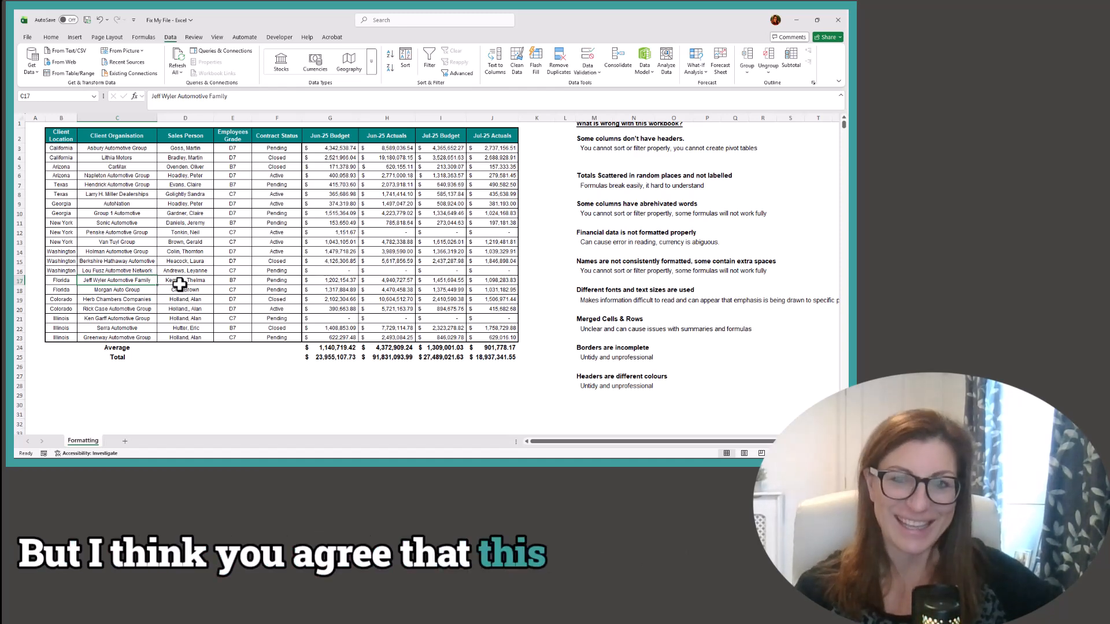
scroll(178, 283, up, 1)
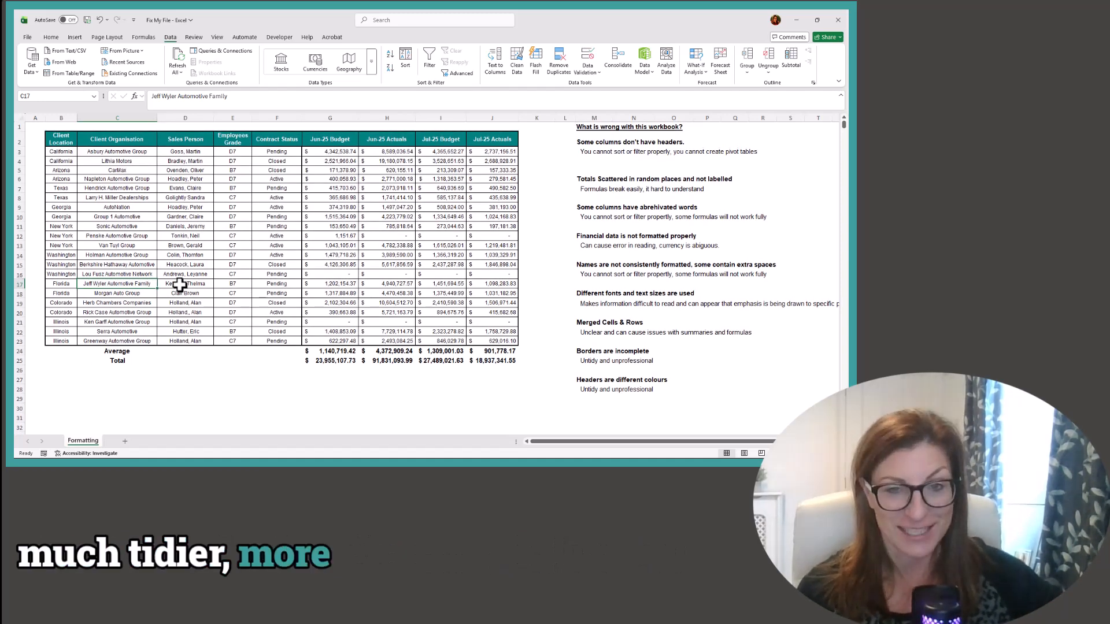